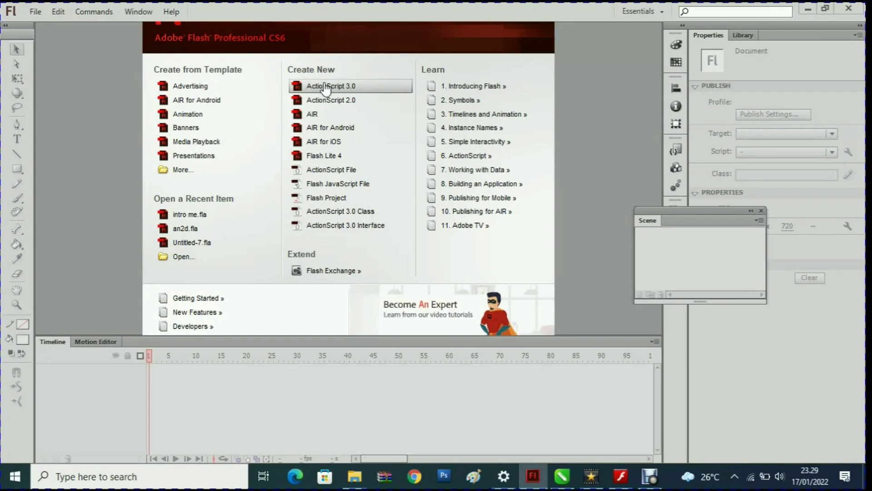
Step: Create a new ActionScript 3.0 document and set its stage dimensions to 1280 px wide by 720 px high
{"action": "left_click", "coordinate": [354, 87]}
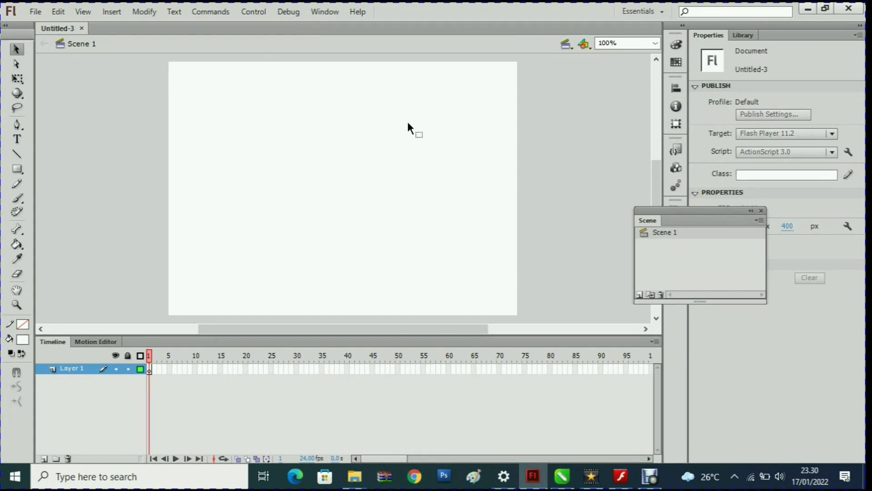
{"action": "left_click", "coordinate": [139, 12]}
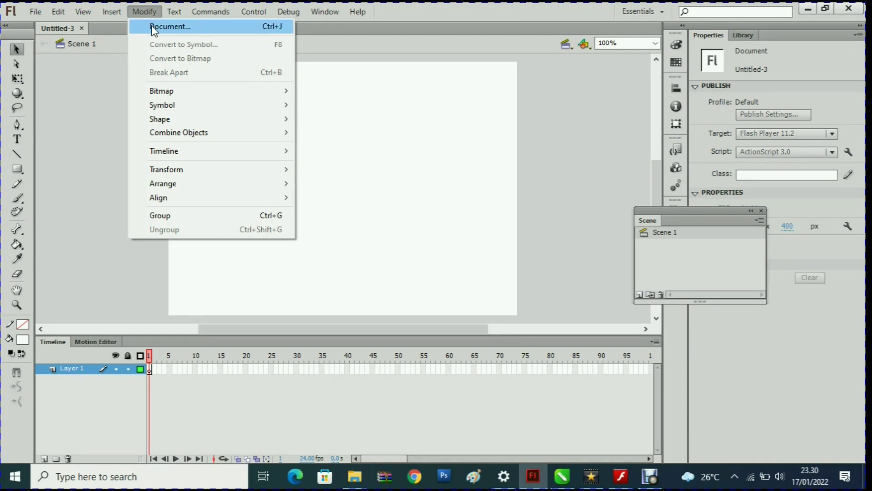
{"action": "left_click", "coordinate": [153, 27]}
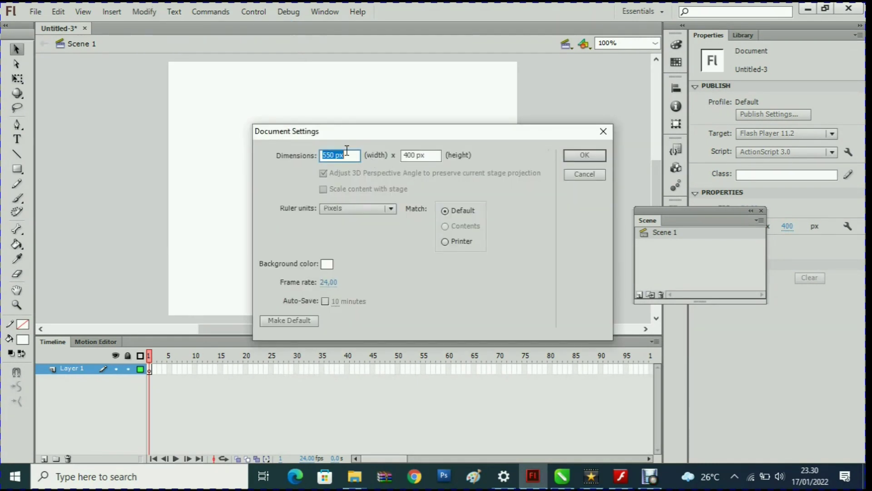
{"action": "left_click", "coordinate": [336, 155]}
{"action": "double_click", "coordinate": [336, 155]}
{"action": "type", "text": "1280"}
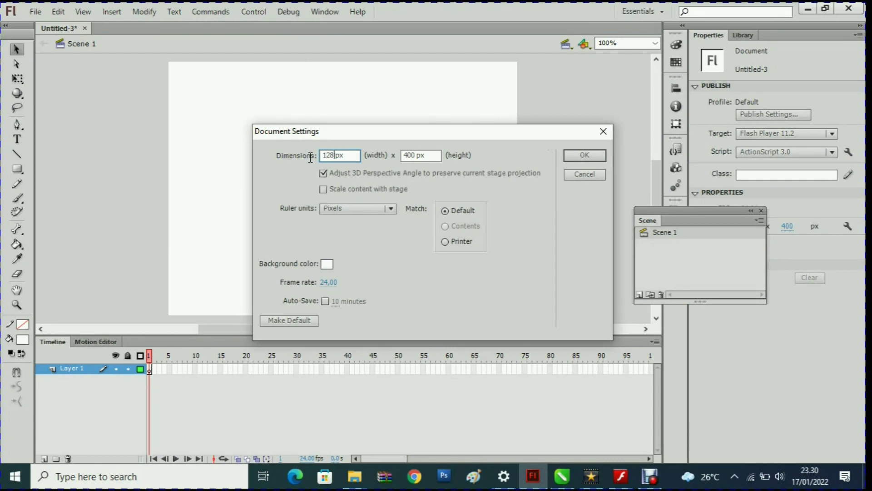
{"action": "double_click", "coordinate": [410, 155]}
{"action": "type", "text": "720"}
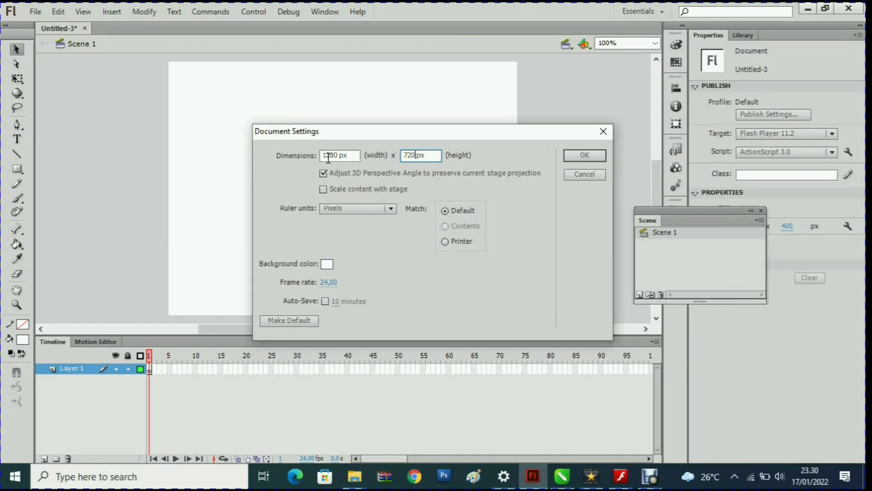
{"action": "left_click_drag", "start_coordinate": [323, 155], "coordinate": [358, 160]}
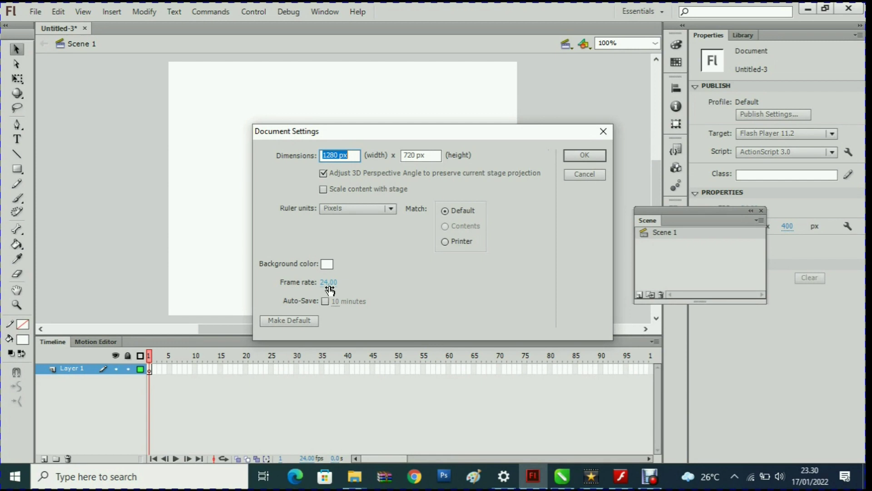
{"action": "left_click", "coordinate": [596, 155]}
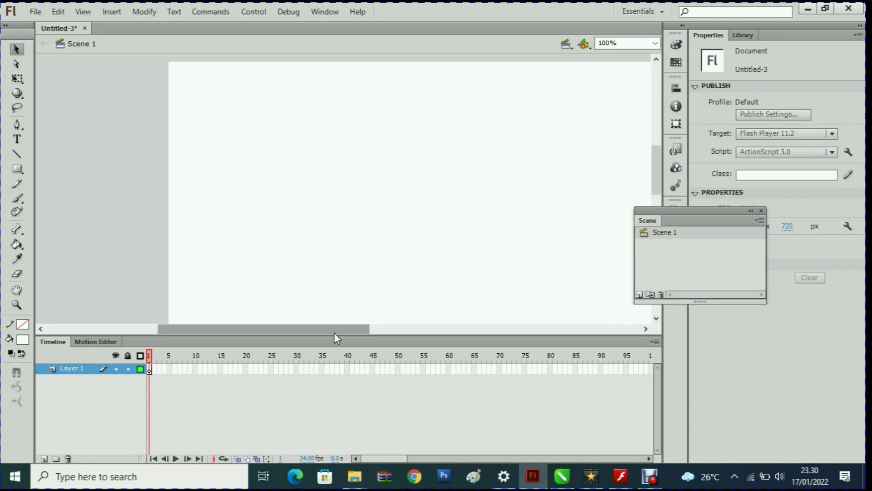
Step: Set the stage magnification to Fit in Window
{"action": "left_click_drag", "start_coordinate": [337, 333], "coordinate": [347, 352]}
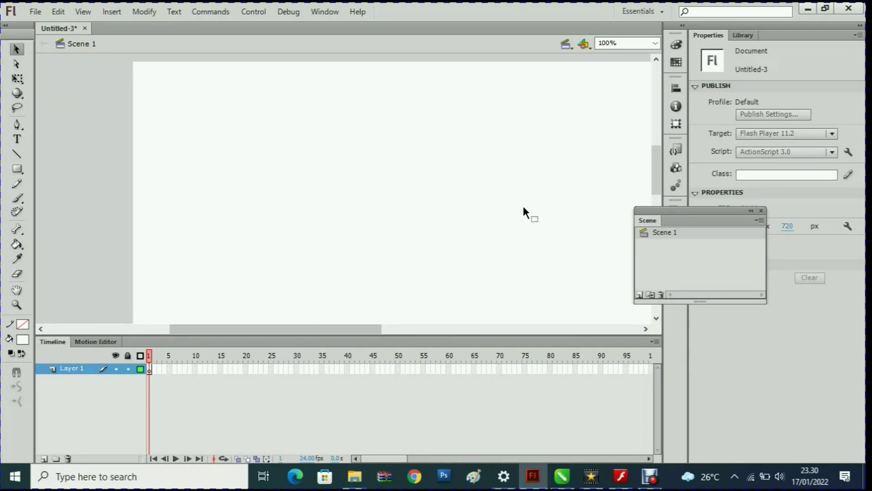
{"action": "left_click", "coordinate": [656, 43]}
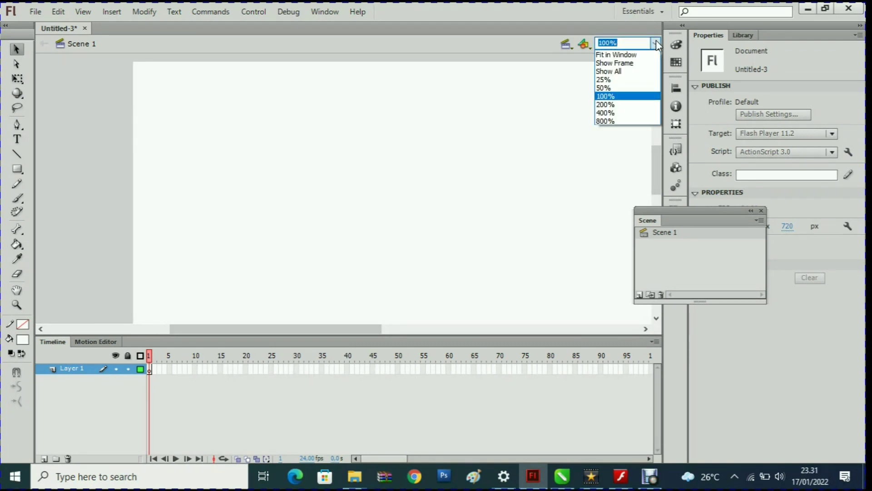
{"action": "left_click", "coordinate": [616, 55]}
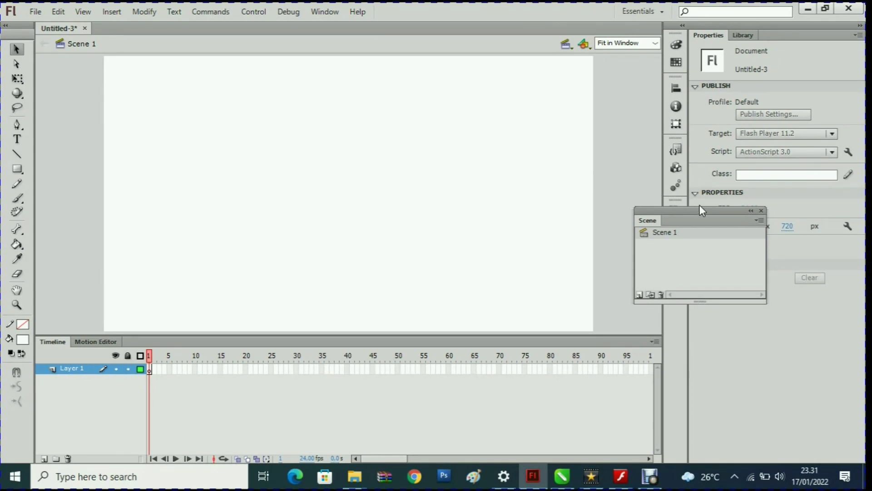
Step: Move the floating Scene panel off the document properties, close it and open it again
{"action": "left_click_drag", "start_coordinate": [692, 212], "coordinate": [607, 189]}
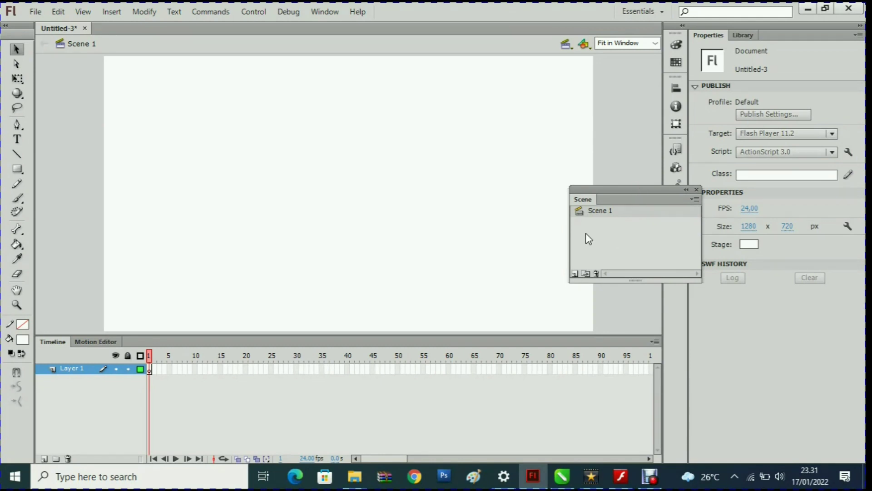
{"action": "left_click", "coordinate": [701, 188]}
{"action": "left_click", "coordinate": [338, 11]}
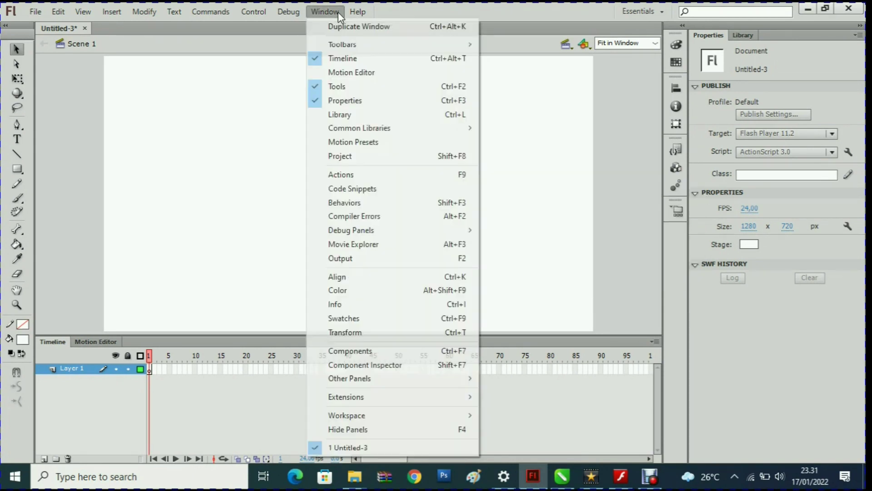
{"action": "mouse_move", "coordinate": [419, 384]}
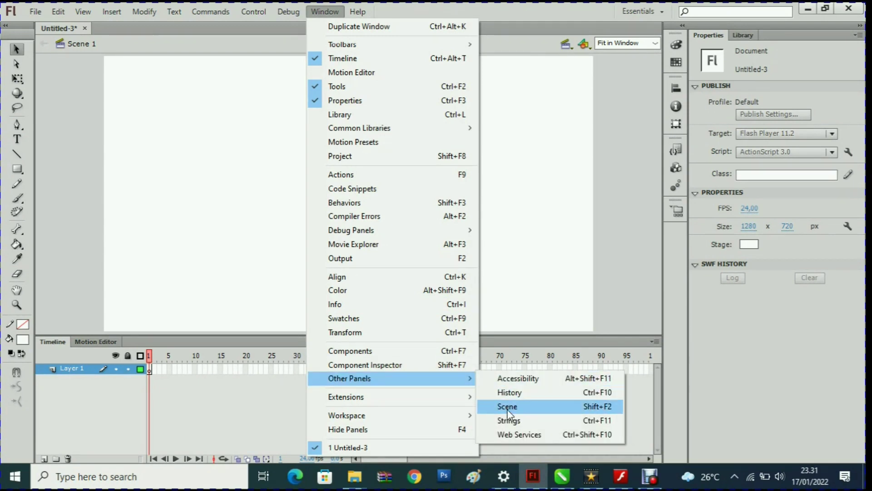
{"action": "left_click", "coordinate": [556, 408]}
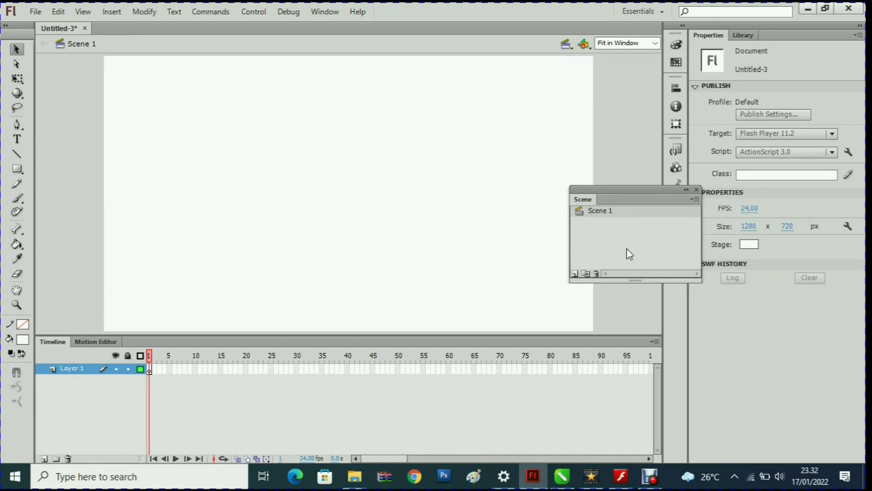
Step: Rename Scene 1 as intro, dock the Scene panel beside Properties and collapse it to an icon
{"action": "left_click", "coordinate": [599, 211]}
{"action": "double_click", "coordinate": [599, 211]}
{"action": "type", "text": "intro"}
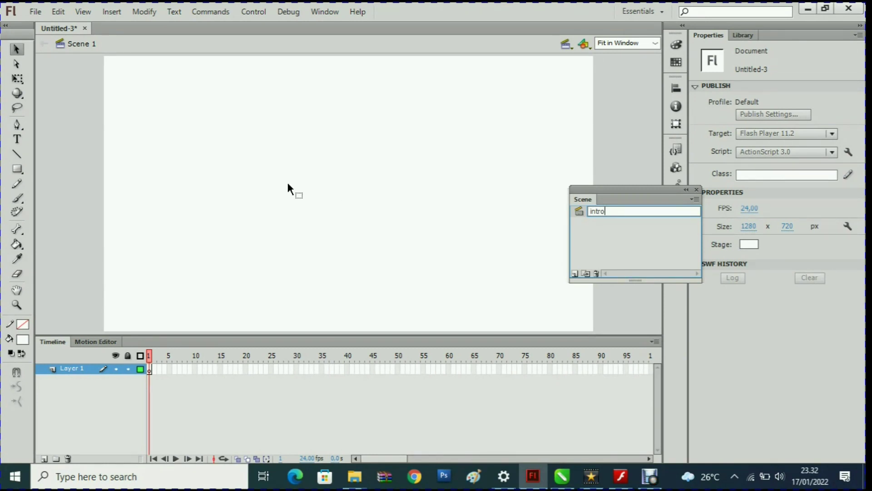
{"action": "key", "text": "Return"}
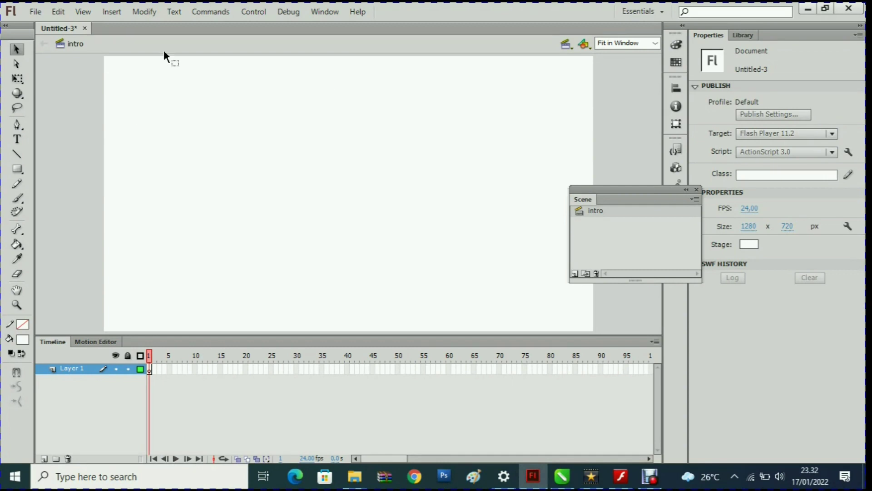
{"action": "left_click_drag", "start_coordinate": [634, 188], "coordinate": [595, 117]}
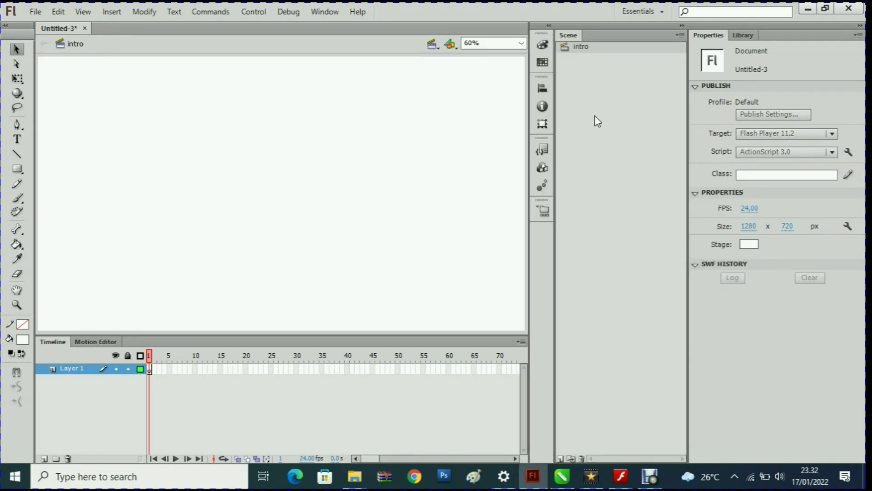
{"action": "left_click", "coordinate": [682, 26]}
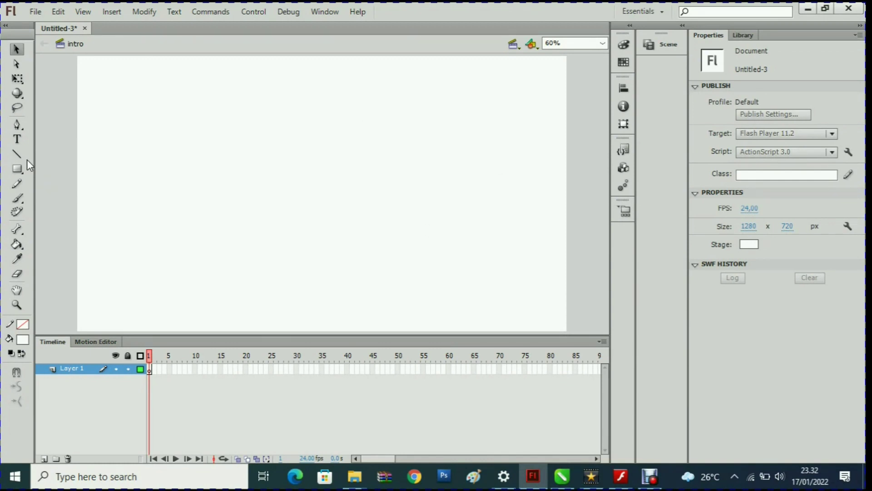
Step: Draw a strokeless rectangle covering the whole stage, filled with a radial gradient from cyan 00F0FA to blue 0064F7
{"action": "left_click", "coordinate": [17, 169]}
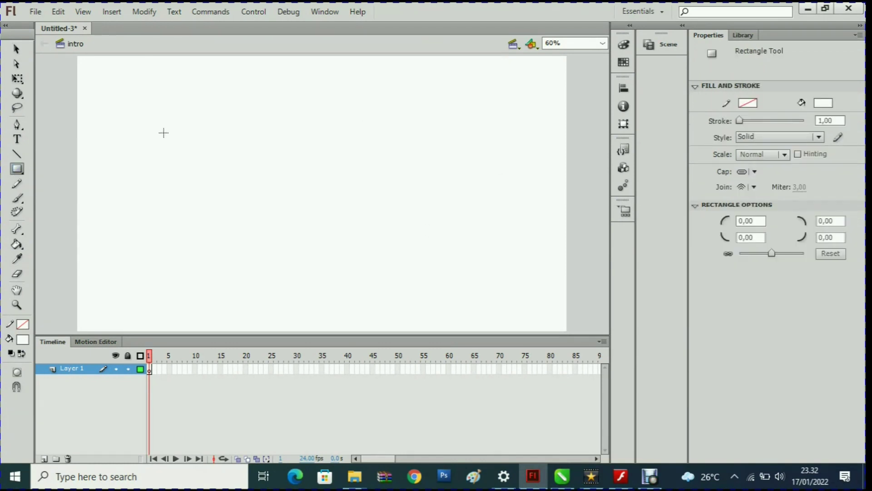
{"action": "left_click", "coordinate": [624, 44]}
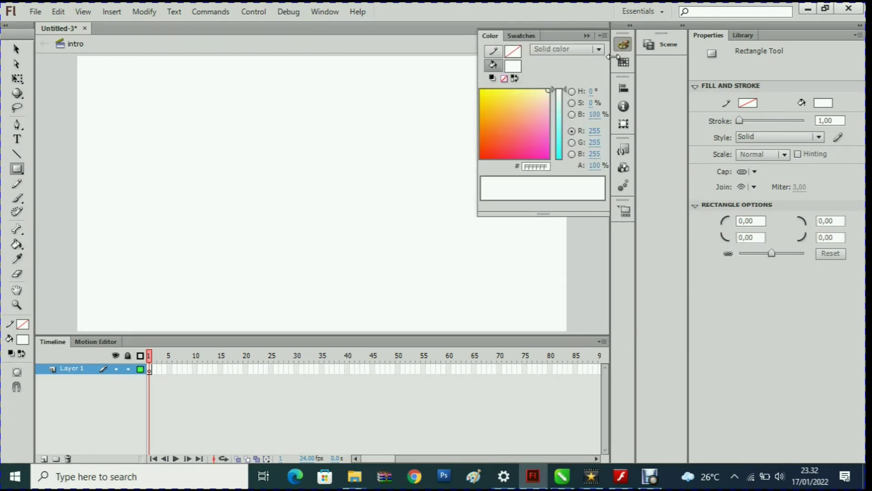
{"action": "left_click", "coordinate": [545, 49]}
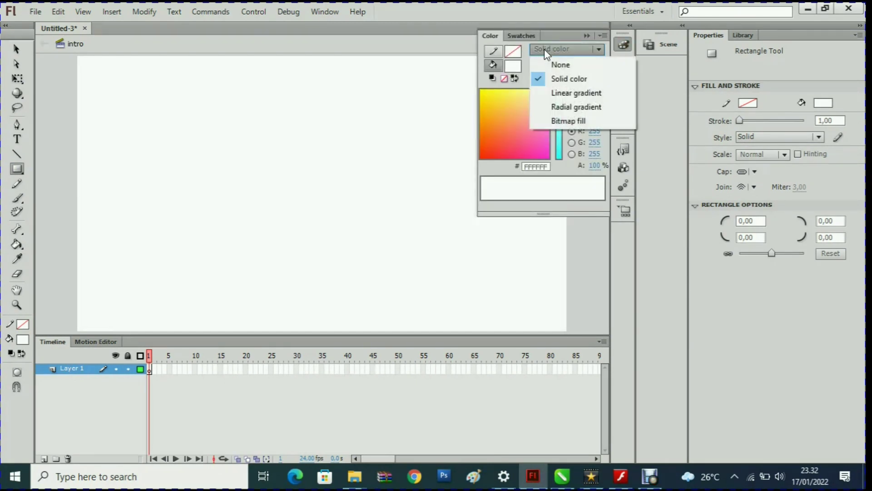
{"action": "left_click", "coordinate": [572, 109]}
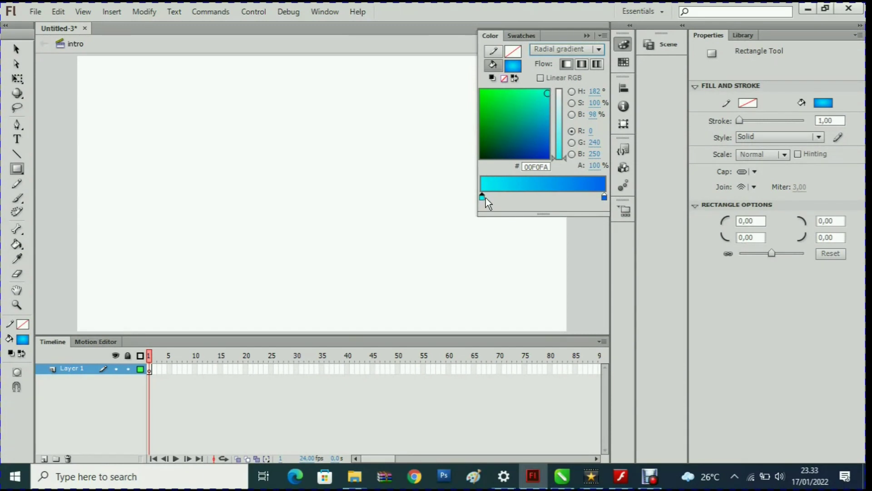
{"action": "left_click", "coordinate": [604, 196]}
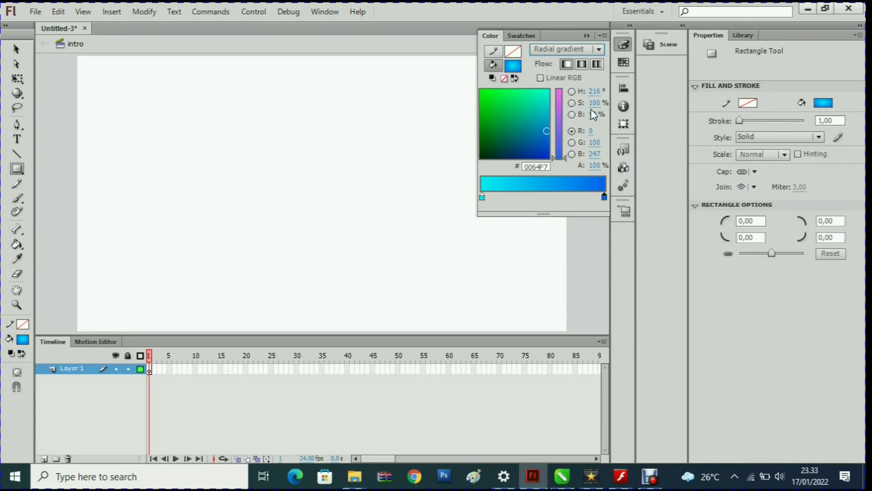
{"action": "left_click", "coordinate": [483, 196]}
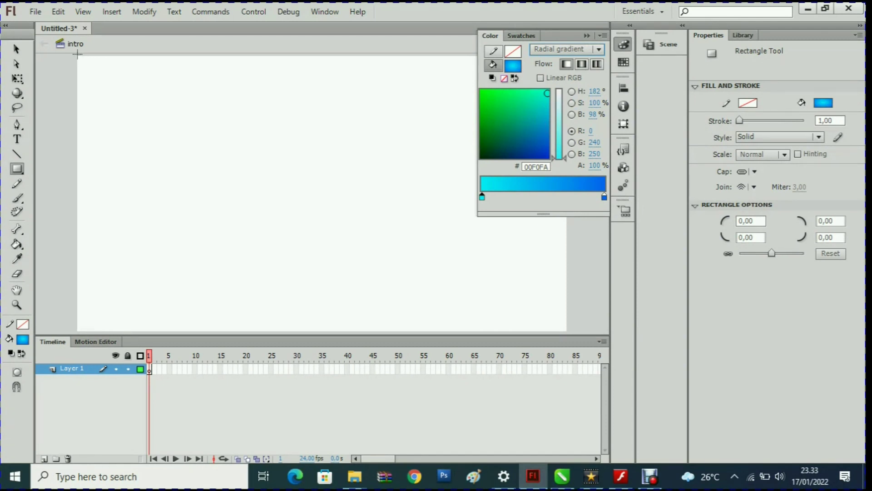
{"action": "left_click_drag", "start_coordinate": [78, 55], "coordinate": [572, 331]}
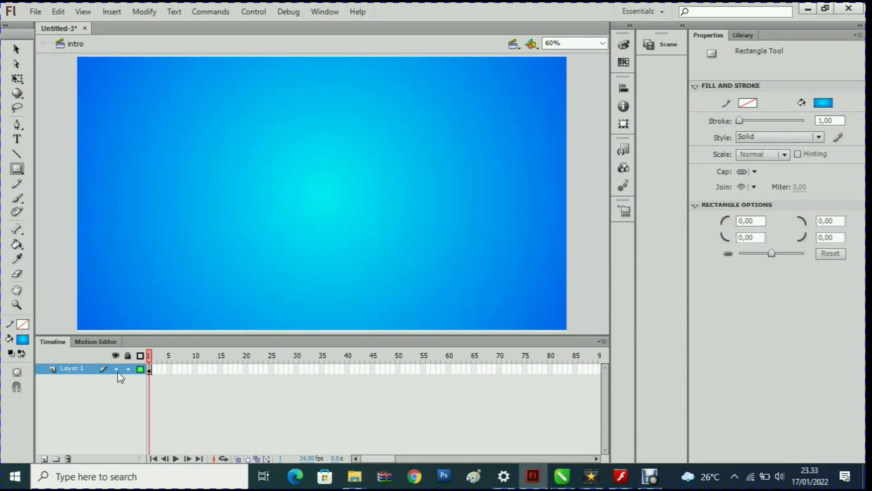
Step: Rename Layer 1 as background and deselect the gradient rectangle
{"action": "left_click", "coordinate": [151, 371]}
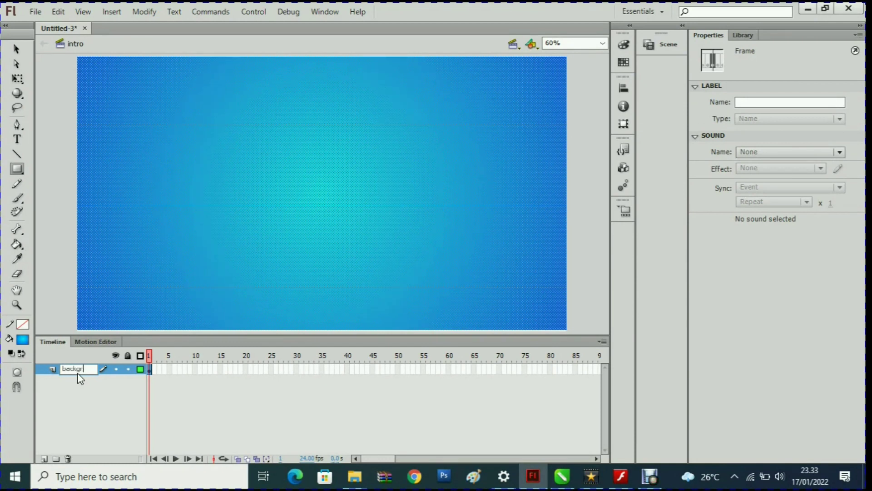
{"action": "key", "text": "Return"}
{"action": "left_click", "coordinate": [17, 49]}
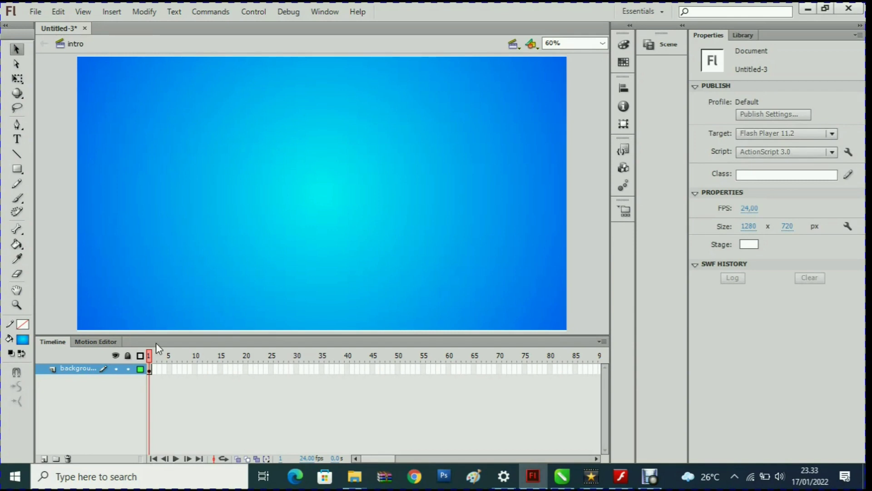
{"action": "left_click", "coordinate": [149, 371]}
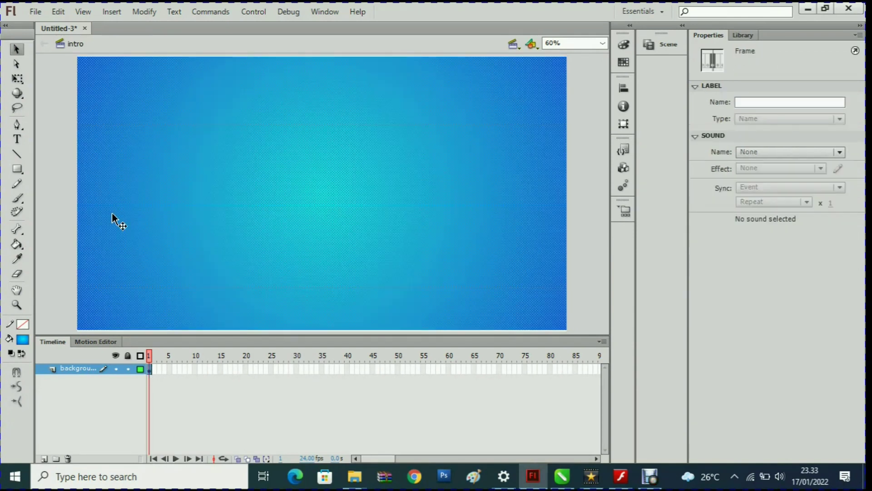
{"action": "left_click", "coordinate": [51, 217]}
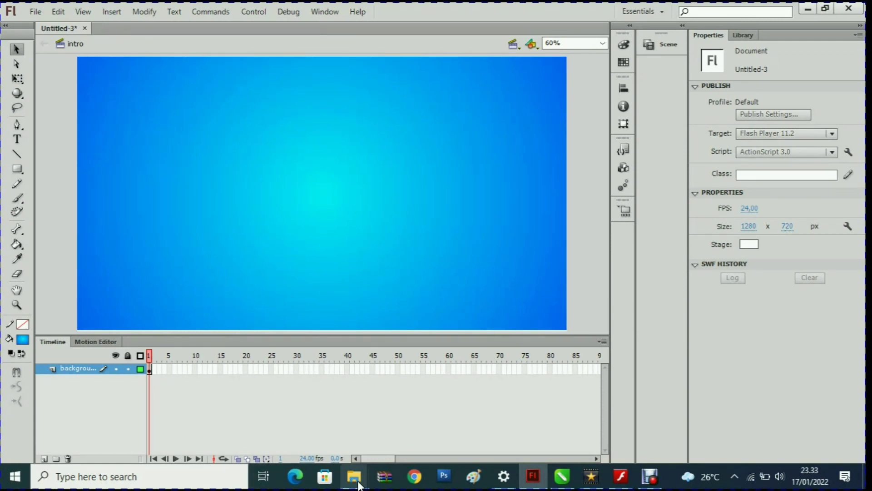
Step: Switch to File Explorer and select the toppng.com-kamera-dslr-700x595 image in the me folder under Documents
{"action": "mouse_move", "coordinate": [359, 484]}
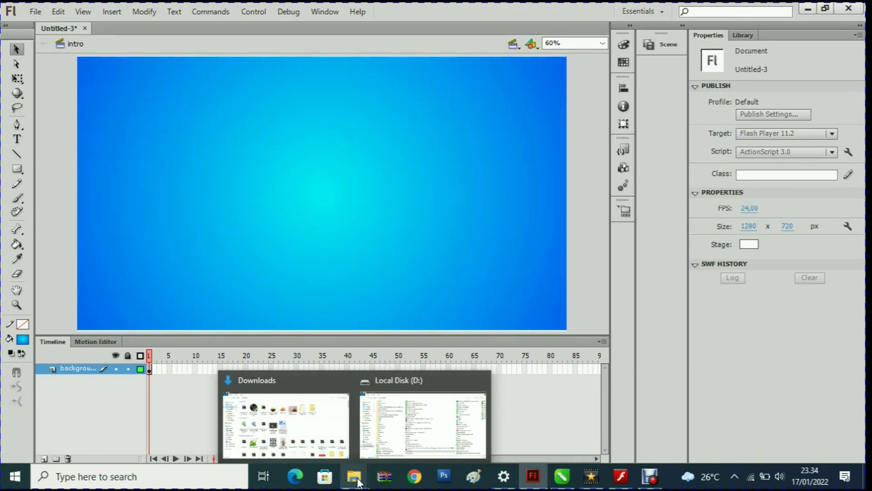
{"action": "left_click", "coordinate": [405, 435]}
{"action": "left_click", "coordinate": [53, 121]}
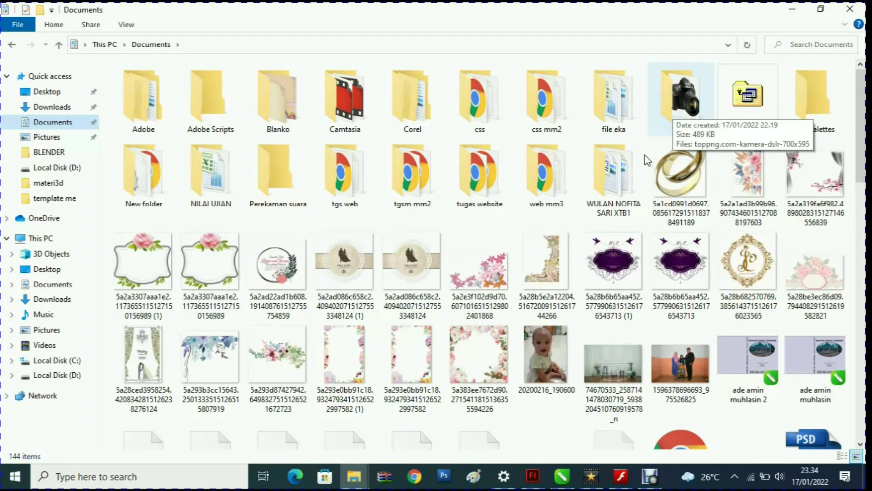
{"action": "double_click", "coordinate": [698, 111]}
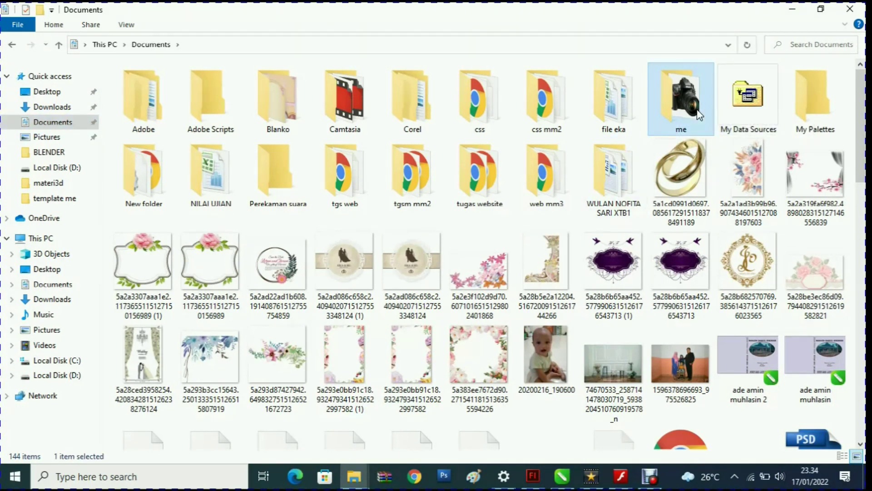
{"action": "left_click", "coordinate": [147, 123]}
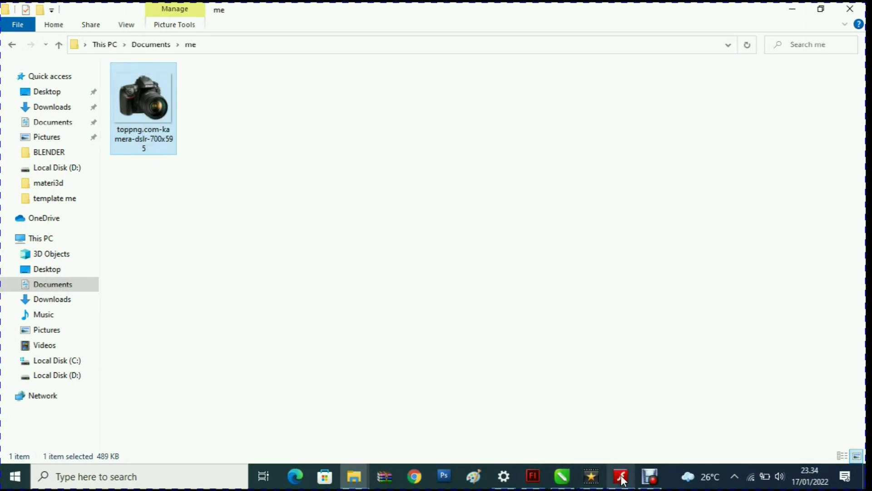
Step: Switch back to Flash Professional and add a new layer above the background layer
{"action": "left_click", "coordinate": [534, 482]}
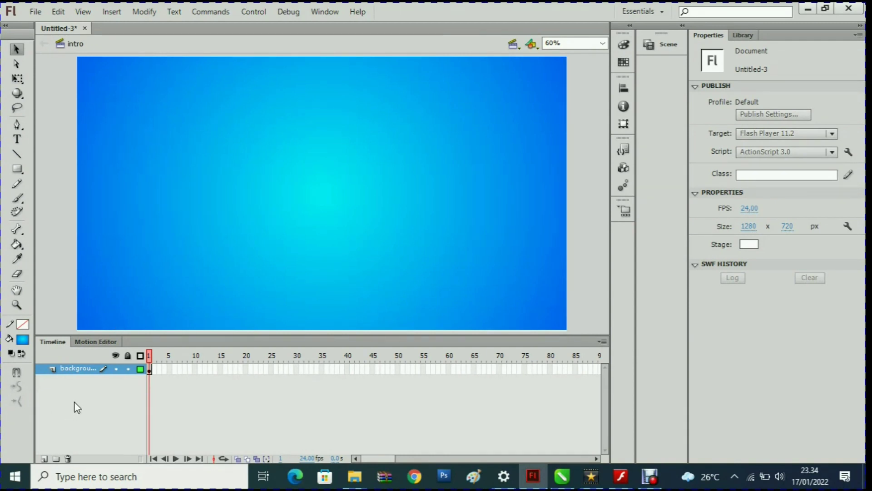
{"action": "left_click", "coordinate": [45, 459]}
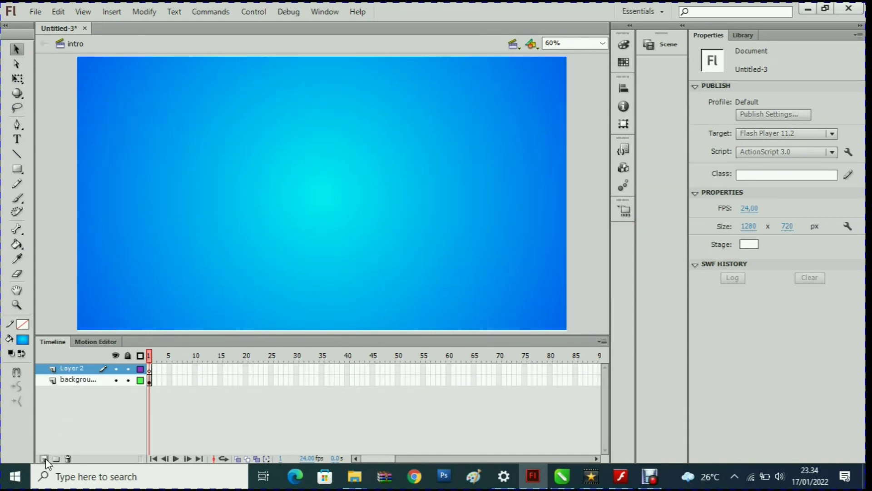
Step: Rename Layer 2 as gmbr
{"action": "double_click", "coordinate": [71, 372]}
{"action": "type", "text": "gmbr"}
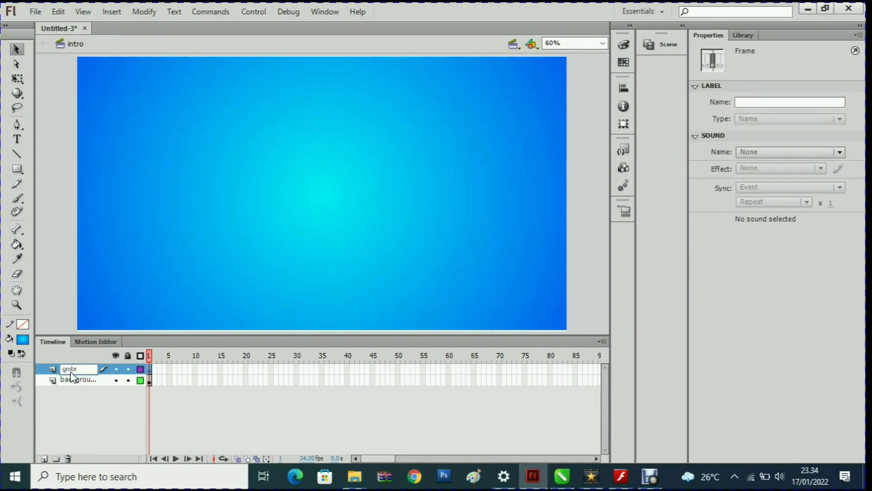
{"action": "key", "text": "Return"}
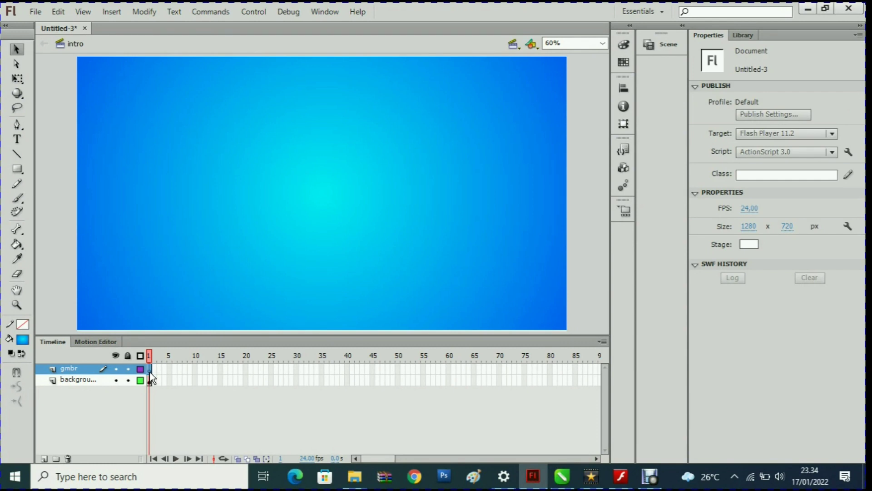
Step: Place the toppng.com-kamera-dslr-700x595 image from File Explorer's me folder onto the Flash stage in frame 1 of the gmbr layer
{"action": "left_click", "coordinate": [150, 373]}
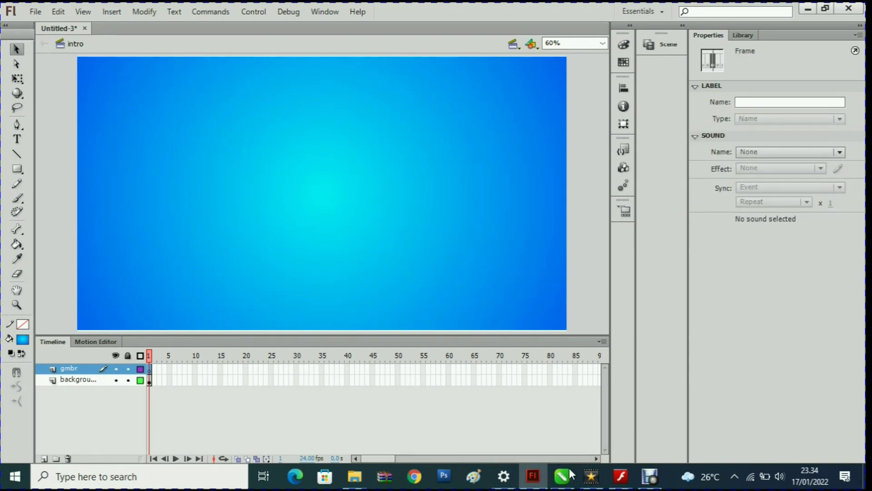
{"action": "mouse_move", "coordinate": [362, 480]}
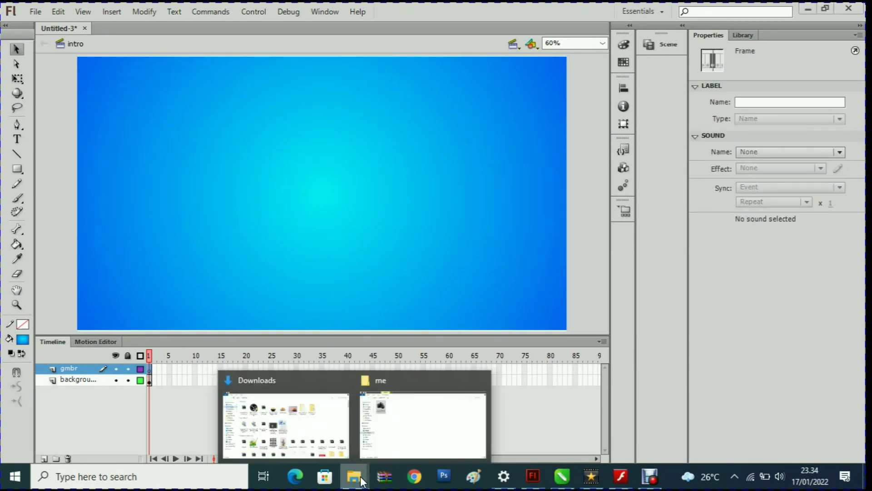
{"action": "left_click", "coordinate": [426, 422]}
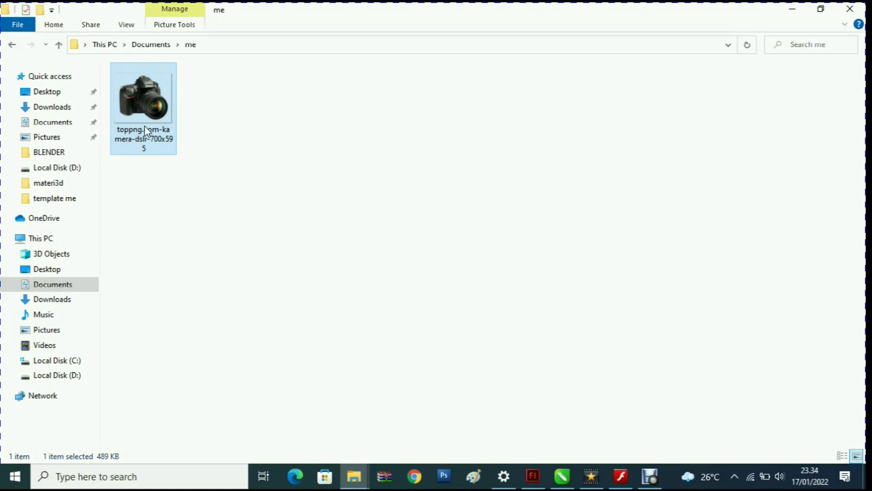
{"action": "left_click_drag", "start_coordinate": [141, 110], "coordinate": [228, 186]}
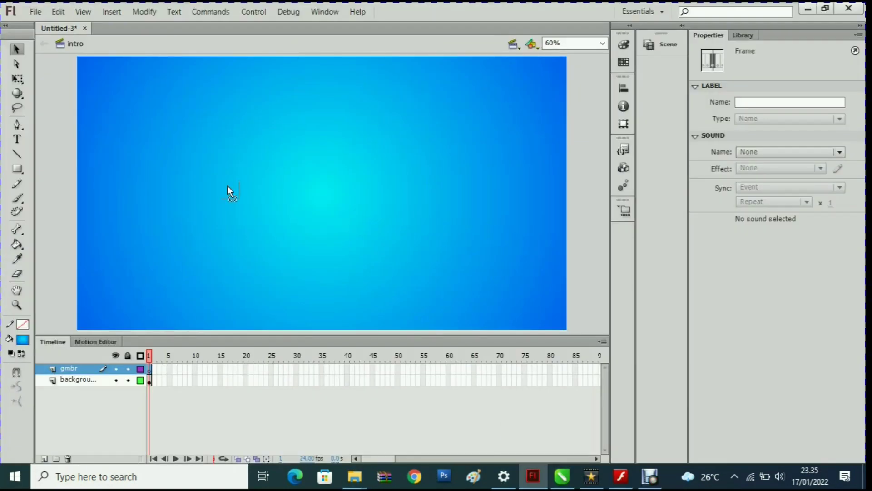
{"action": "left_click_drag", "start_coordinate": [184, 161], "coordinate": [184, 161]}
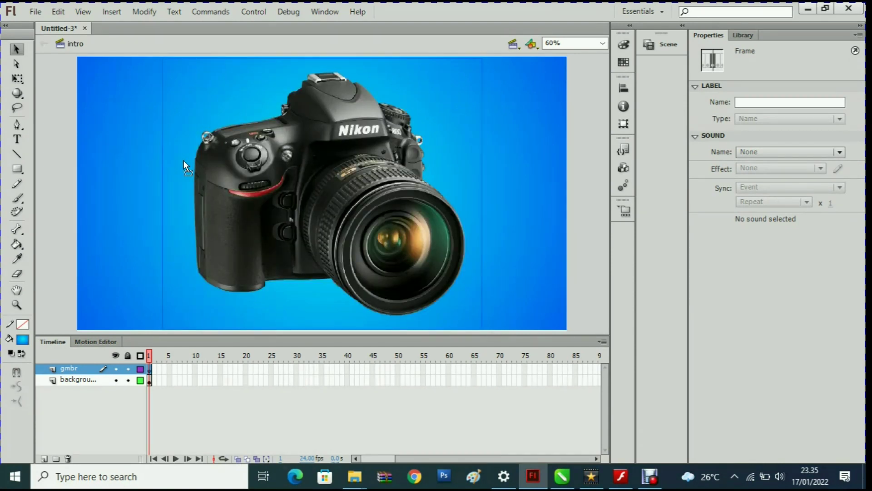
Step: Shrink the camera image to about 363 × 309 px and position it left of the stage centre, at about X 193, Y 183
{"action": "left_click_drag", "start_coordinate": [310, 175], "coordinate": [230, 175]}
{"action": "left_click", "coordinate": [17, 80]}
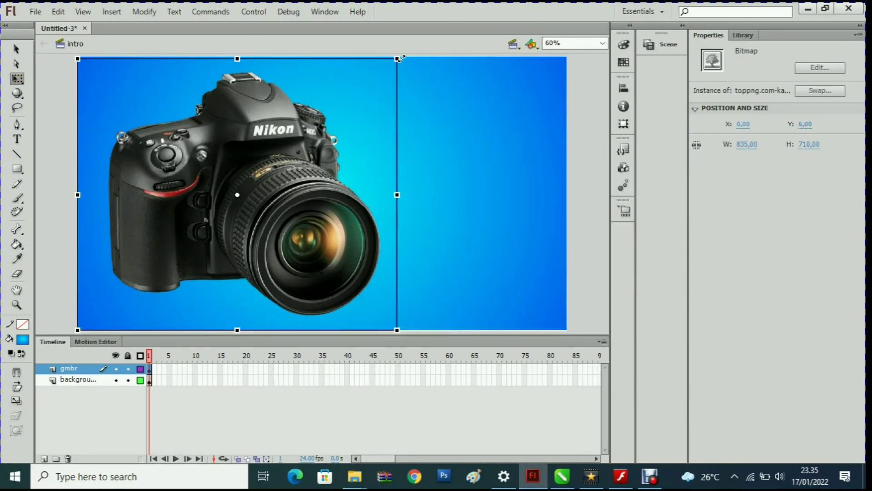
{"action": "left_click_drag", "start_coordinate": [400, 58], "coordinate": [316, 136]}
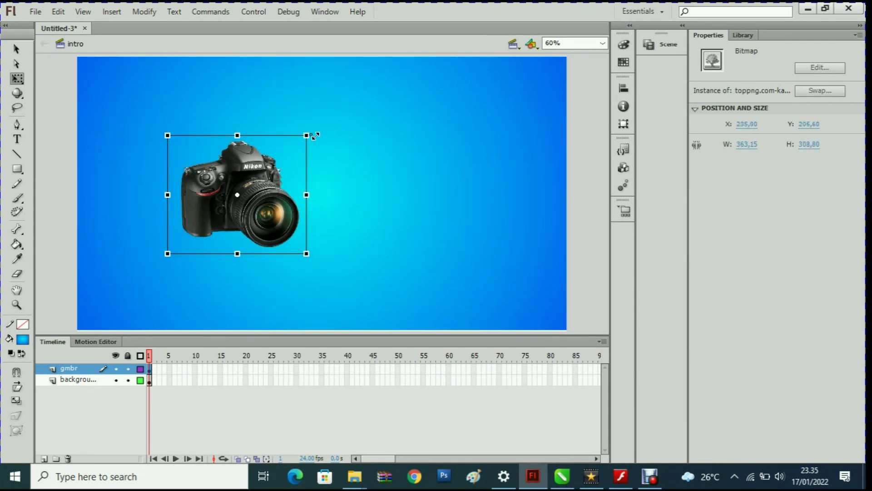
{"action": "left_click_drag", "start_coordinate": [262, 192], "coordinate": [250, 184]}
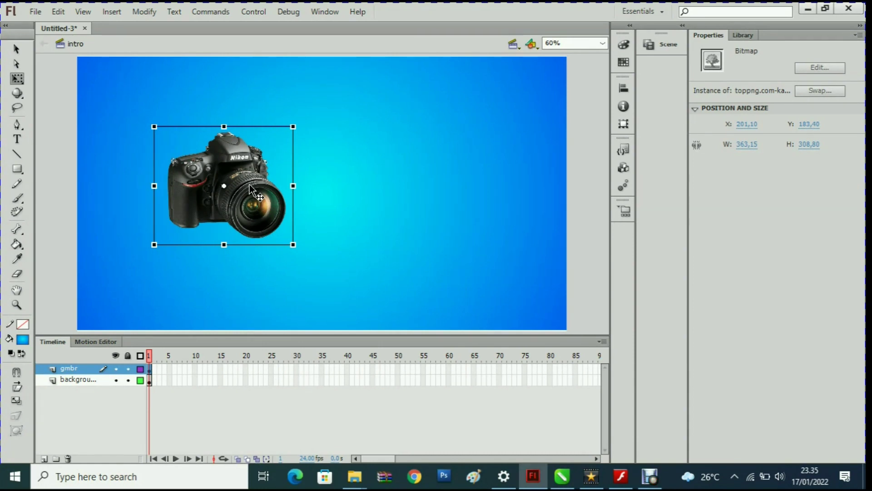
{"action": "left_click_drag", "start_coordinate": [249, 185], "coordinate": [246, 185]}
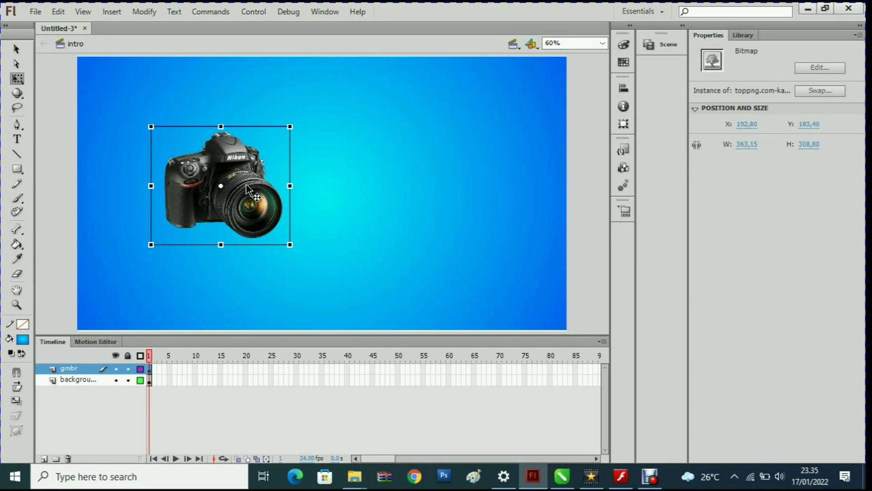
Step: Convert the camera image to a Movie Clip symbol named kmera
{"action": "right_click", "coordinate": [246, 185]}
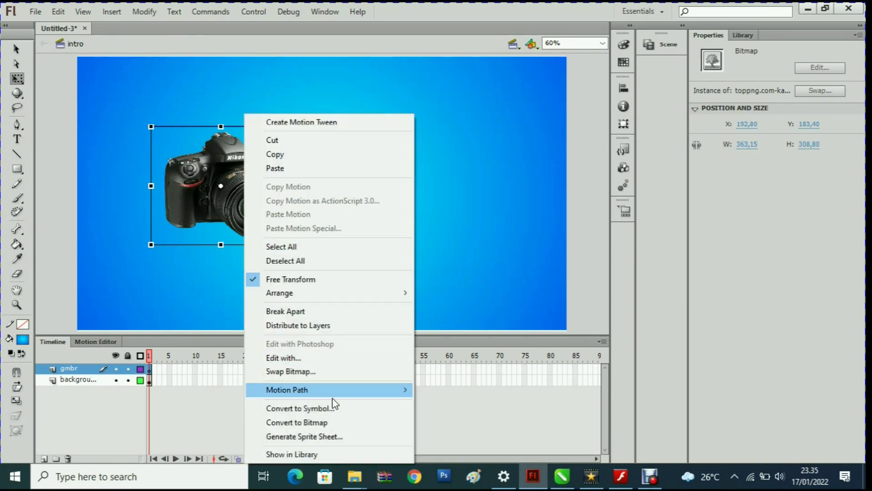
{"action": "left_click", "coordinate": [334, 409]}
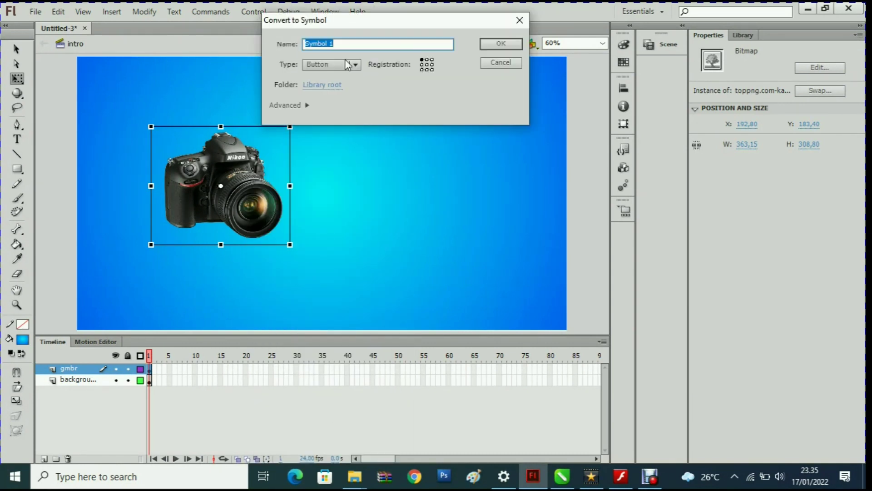
{"action": "left_click", "coordinate": [345, 64]}
{"action": "left_click", "coordinate": [337, 74]}
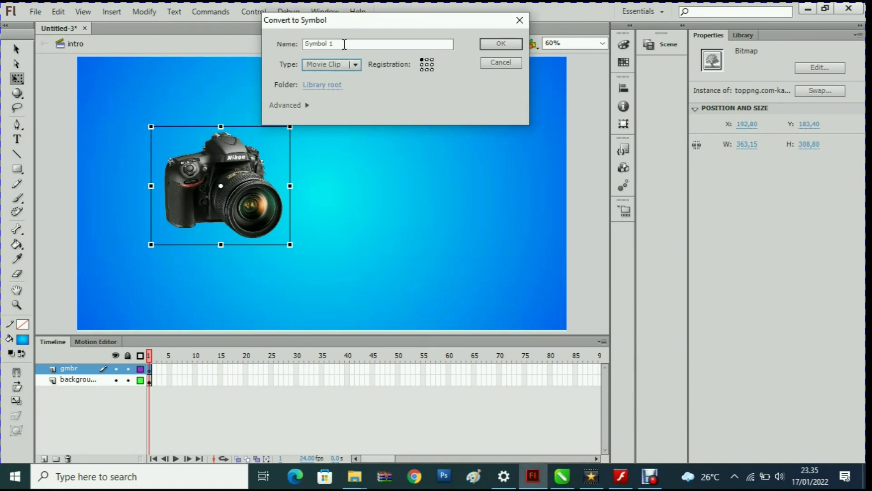
{"action": "left_click_drag", "start_coordinate": [344, 44], "coordinate": [263, 41]}
{"action": "type", "text": "k"}
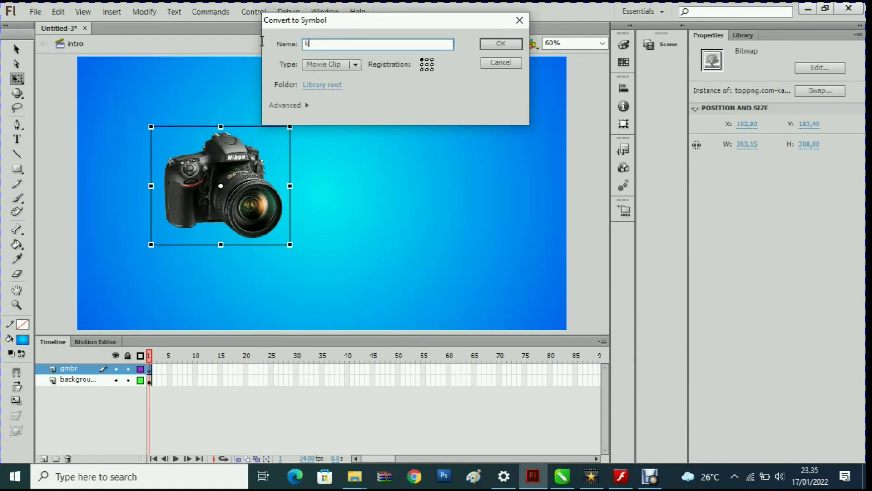
{"action": "type", "text": "mera"}
{"action": "left_click", "coordinate": [507, 40]}
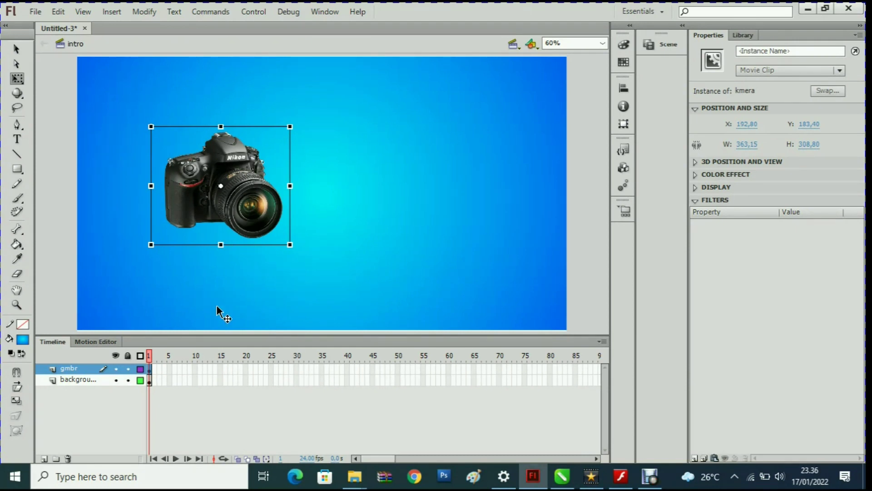
Step: Add a new layer above gmbr and write the static text "Selamat Datang" to the right of the camera
{"action": "left_click", "coordinate": [44, 458]}
{"action": "left_click", "coordinate": [80, 367]}
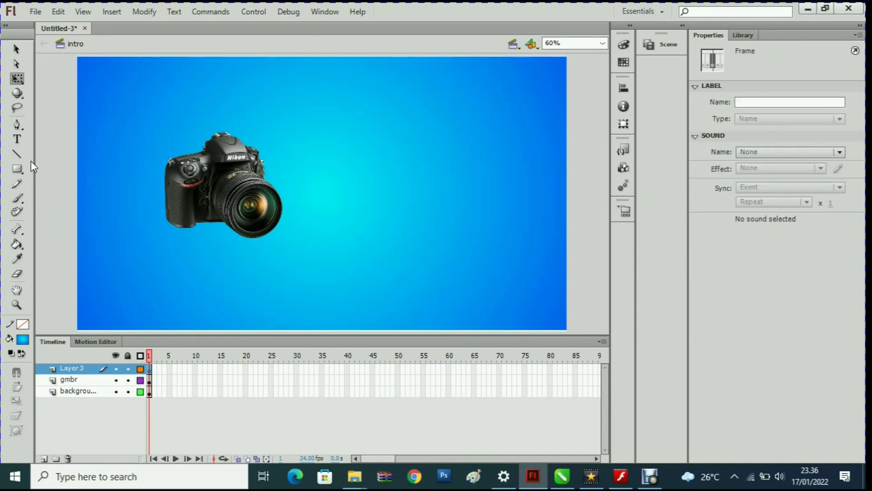
{"action": "left_click", "coordinate": [17, 140]}
{"action": "left_click", "coordinate": [334, 158]}
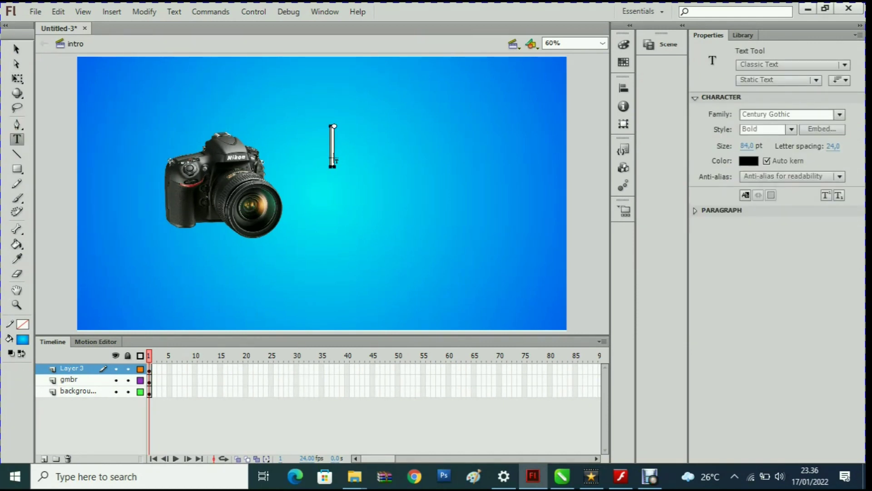
{"action": "type", "text": "S"}
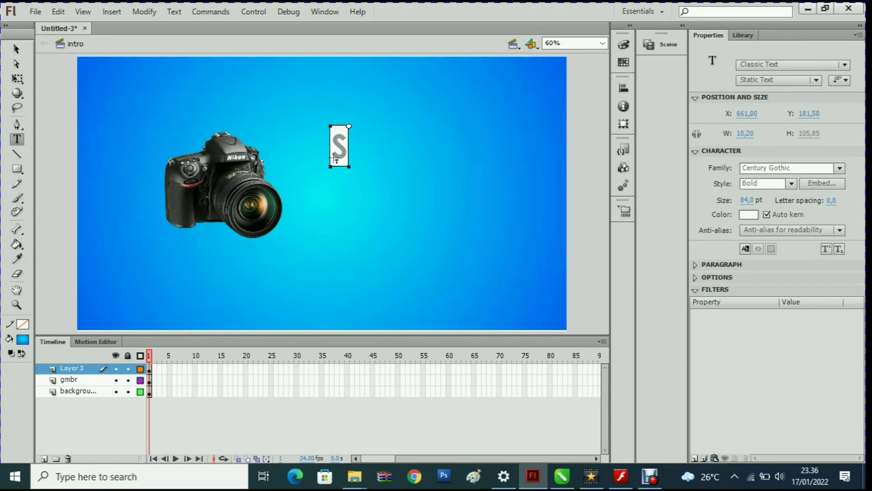
{"action": "type", "text": "elamat"}
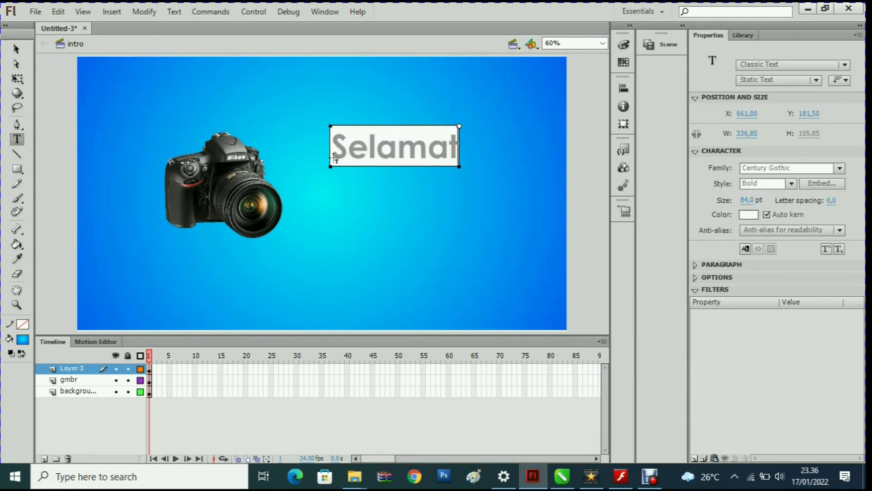
{"action": "type", "text": " Datang"}
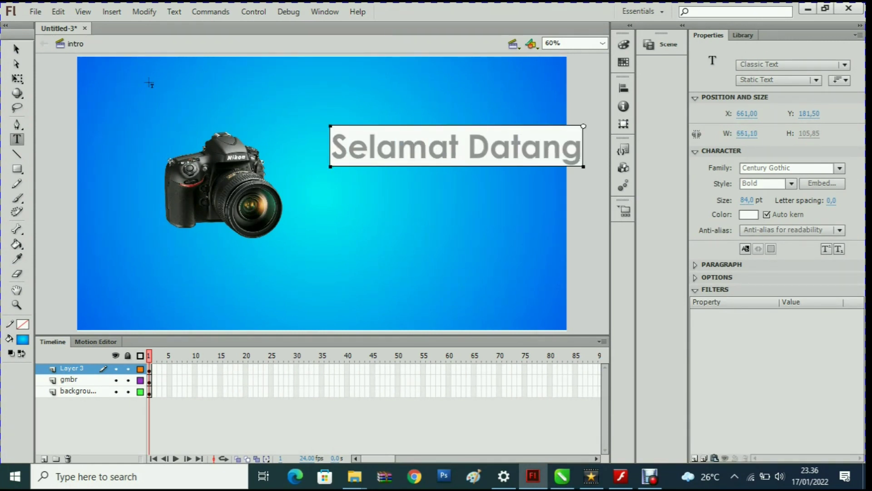
Step: Set the "Selamat Datang" text size to 78 pt and position it beside the camera at about X 556, Y 191
{"action": "left_click", "coordinate": [20, 48]}
{"action": "left_click_drag", "start_coordinate": [517, 163], "coordinate": [460, 165]}
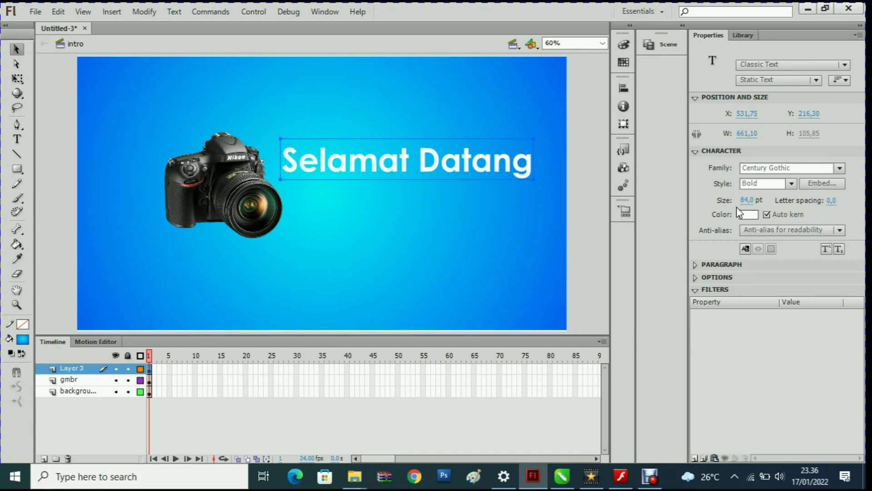
{"action": "left_click", "coordinate": [750, 201]}
{"action": "type", "text": "78"}
{"action": "key", "text": "Return"}
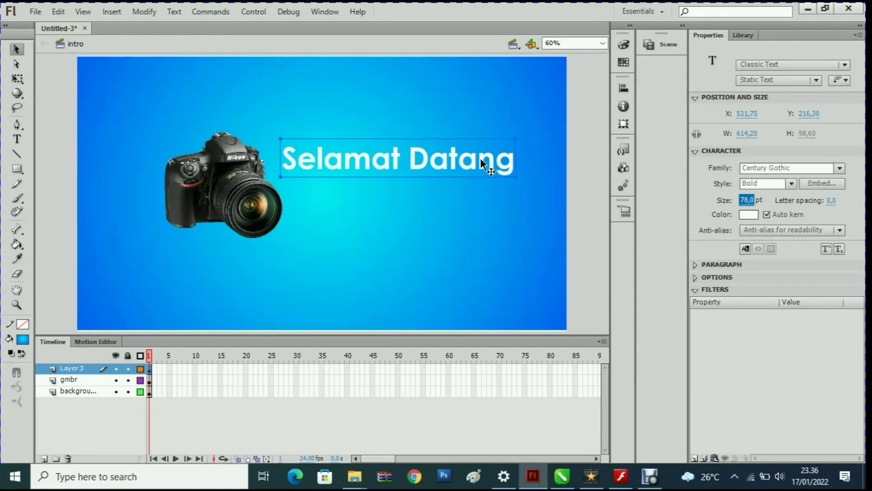
{"action": "left_click_drag", "start_coordinate": [481, 157], "coordinate": [490, 155]}
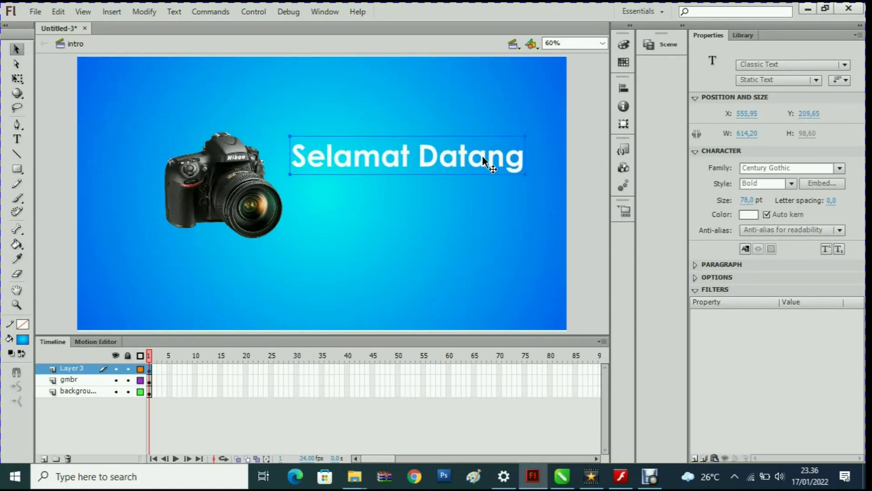
{"action": "left_click_drag", "start_coordinate": [483, 153], "coordinate": [482, 148]}
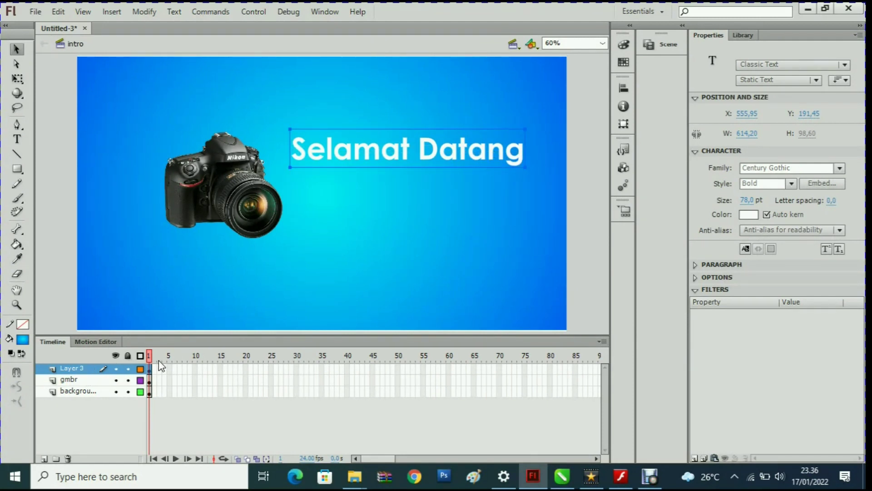
Step: Rename Layer 3, which holds the greeting text, as slmt
{"action": "double_click", "coordinate": [75, 372]}
{"action": "type", "text": "sl"}
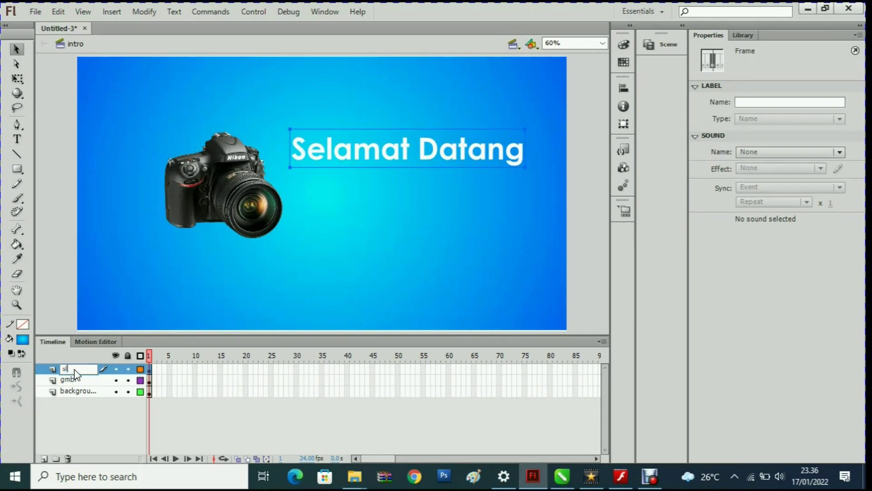
{"action": "type", "text": "mt"}
{"action": "left_click", "coordinate": [89, 440]}
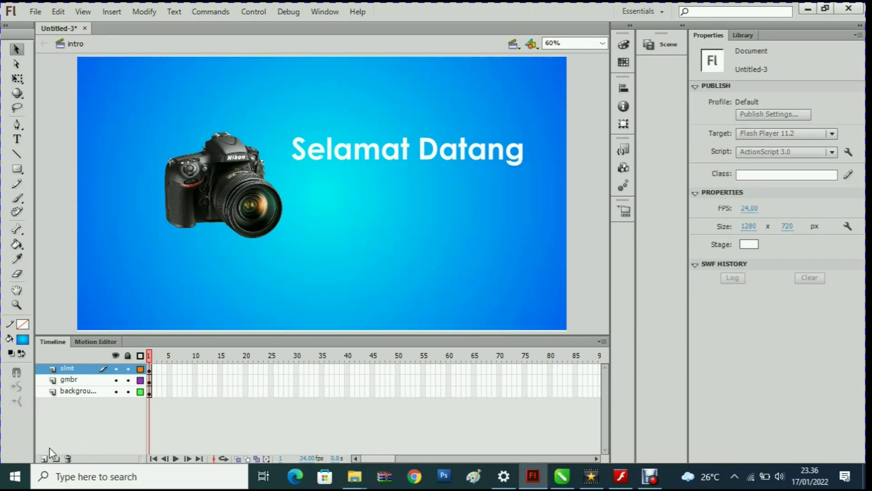
Step: Add a new layer above slmt and place the text "Di Media Edukasi" under "Selamat Datang" at about X 548, Y 279
{"action": "left_click", "coordinate": [44, 459]}
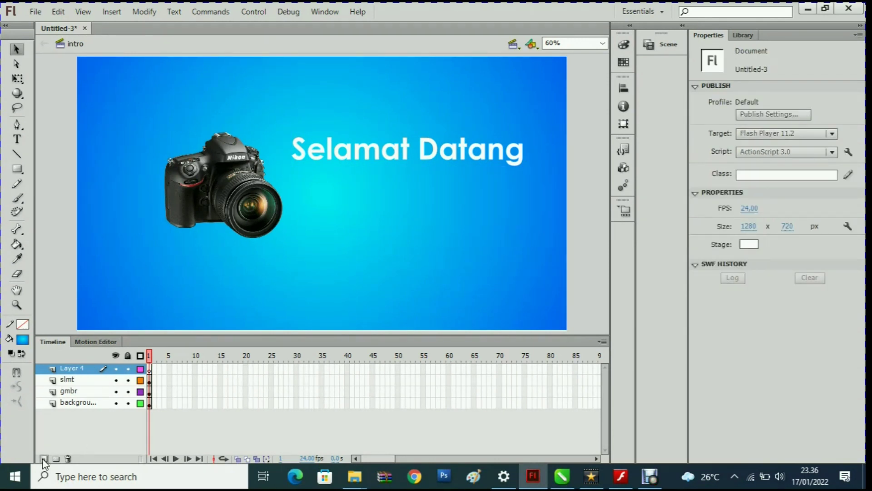
{"action": "left_click", "coordinate": [152, 369]}
{"action": "left_click", "coordinate": [17, 139]}
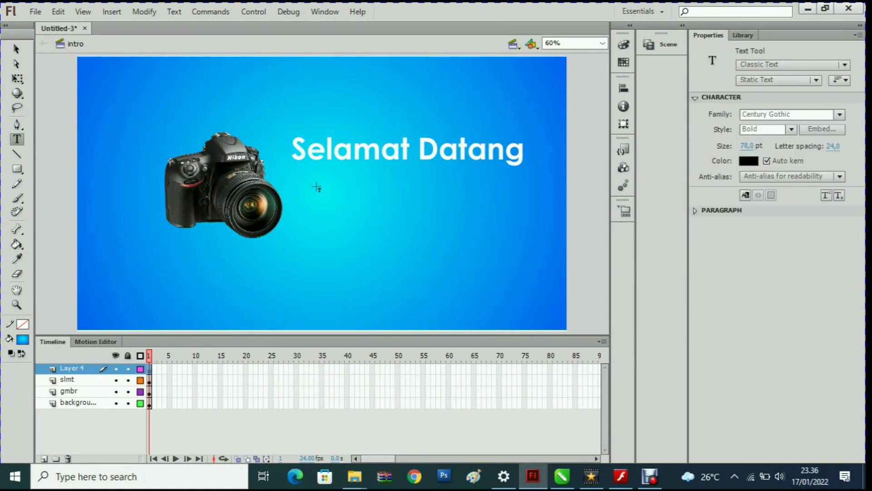
{"action": "left_click", "coordinate": [303, 190]}
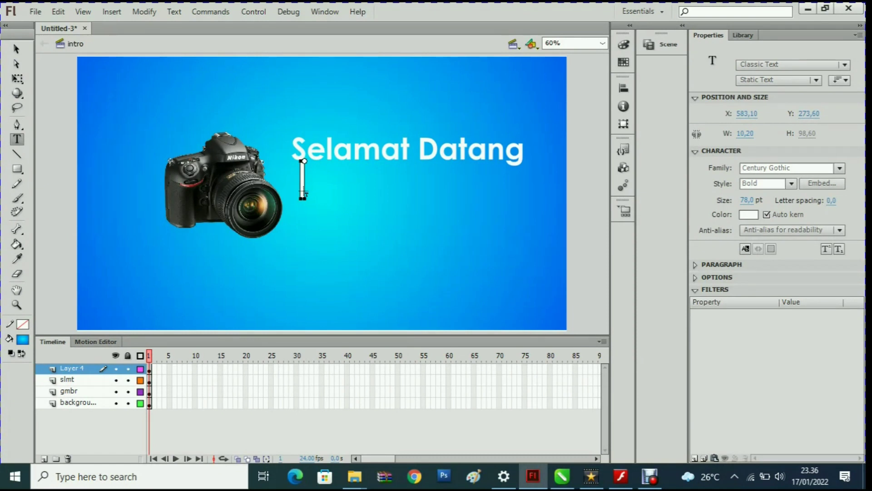
{"action": "type", "text": "Di Media"}
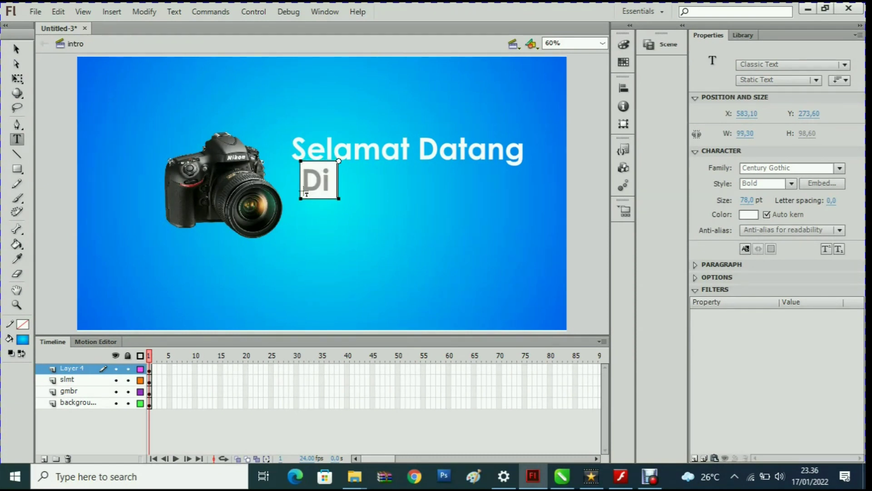
{"action": "type", "text": " E"}
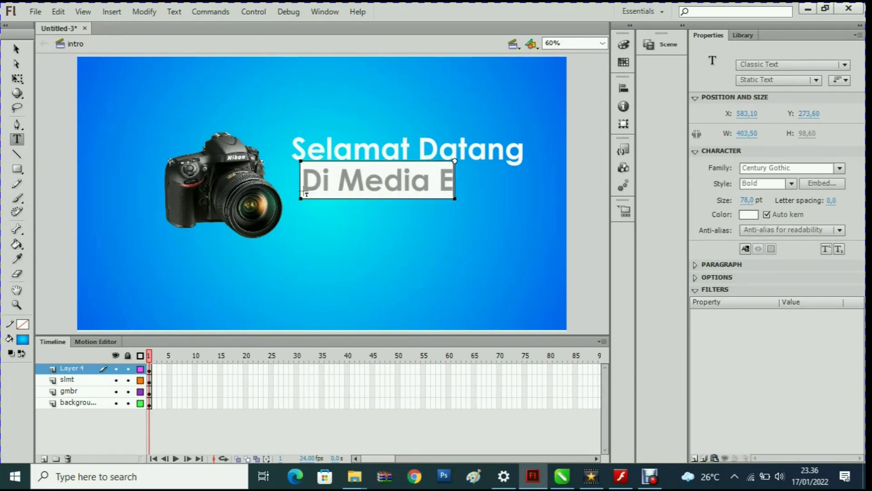
{"action": "type", "text": "dukasi"}
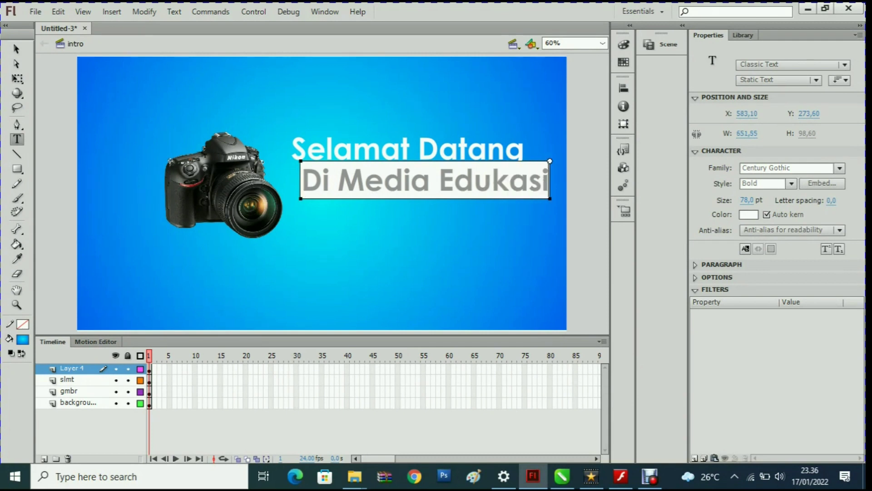
{"action": "left_click", "coordinate": [16, 50]}
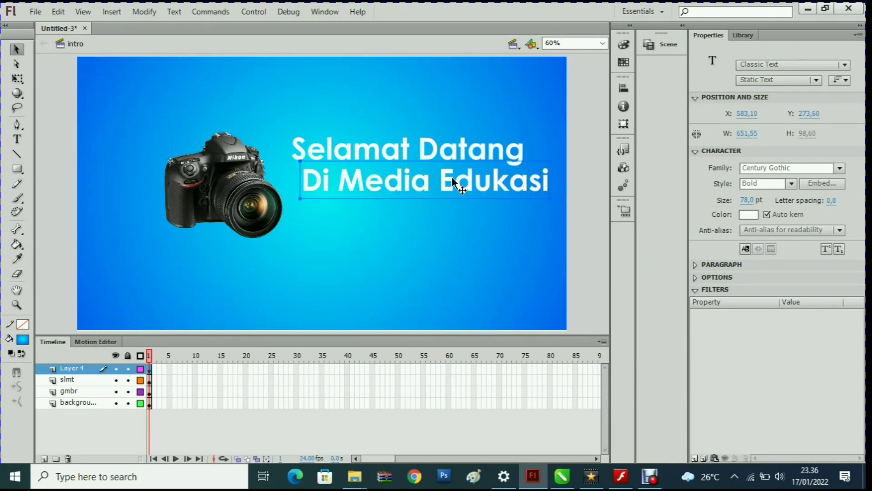
{"action": "left_click_drag", "start_coordinate": [462, 181], "coordinate": [450, 186]}
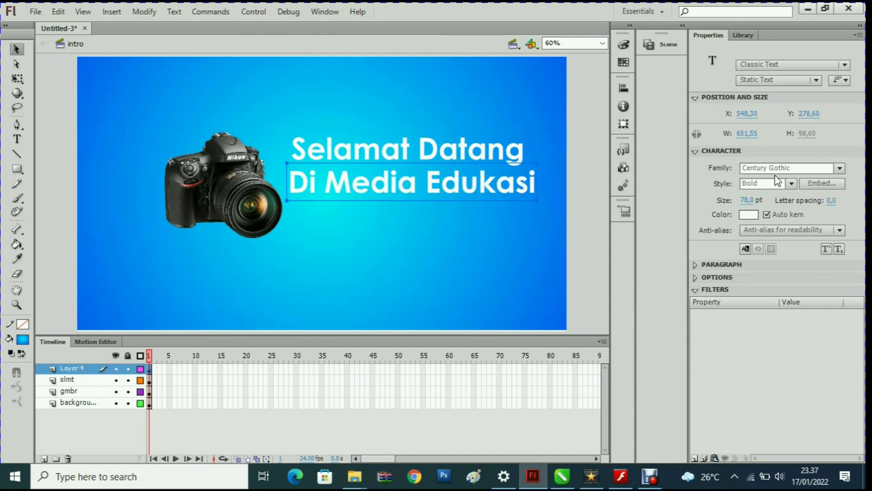
Step: Colour the "Di Media Edukasi" text yellow and rename its layer, Layer 4, as dimedia
{"action": "left_click", "coordinate": [756, 215]}
{"action": "left_click", "coordinate": [678, 326]}
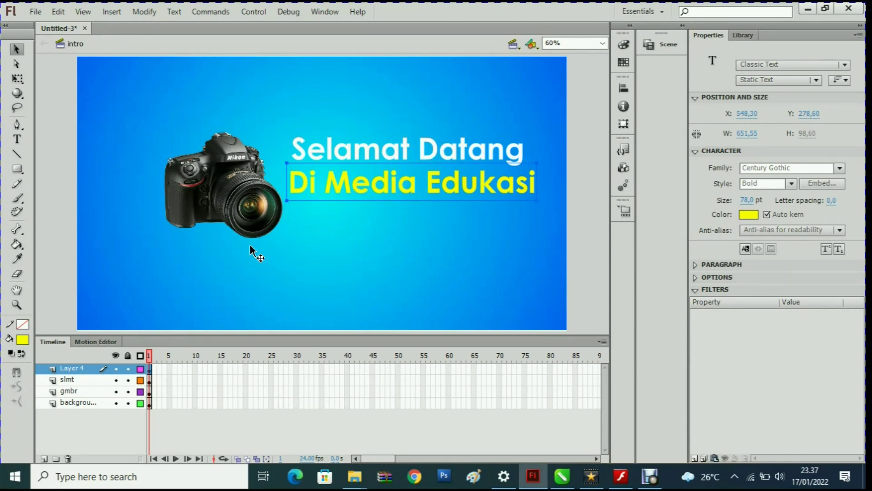
{"action": "double_click", "coordinate": [68, 369]}
{"action": "type", "text": "d"}
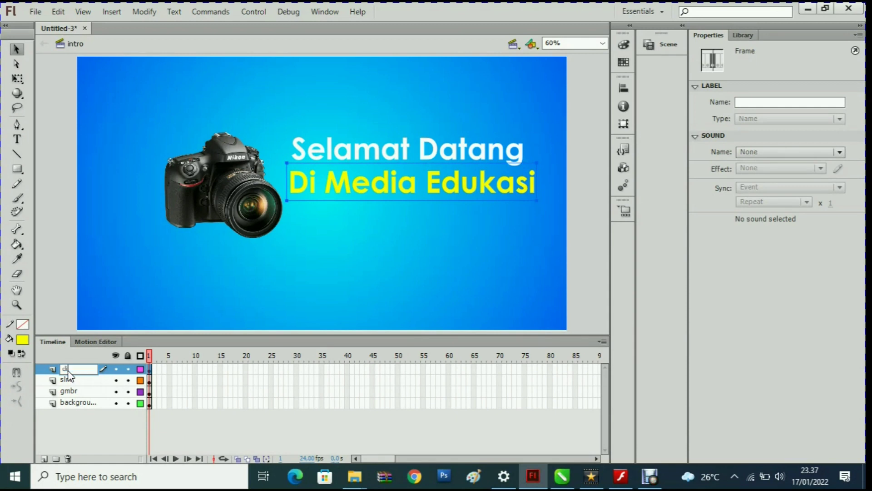
{"action": "type", "text": "imedia"}
{"action": "left_click", "coordinate": [81, 429]}
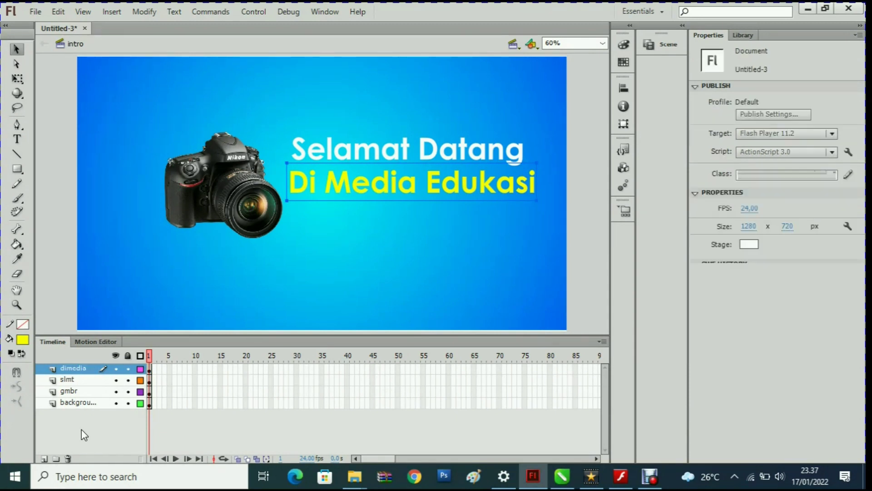
Step: Add a new layer above dimedia and write the static text "Bagian - Bagian Kamera" under "Di Media Edukasi"
{"action": "left_click", "coordinate": [43, 458]}
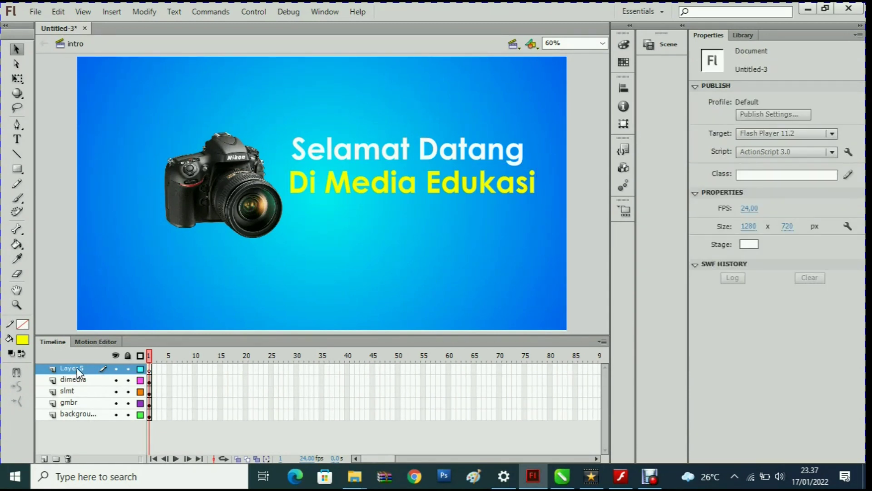
{"action": "double_click", "coordinate": [77, 368]}
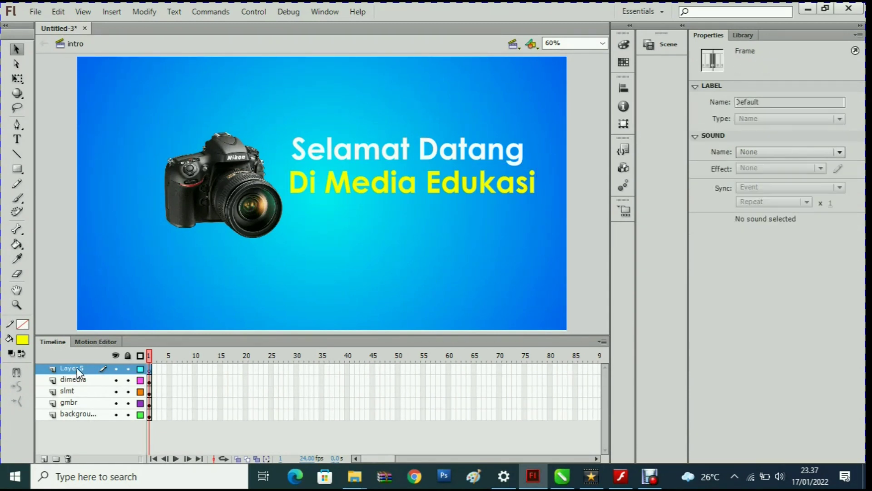
{"action": "left_click", "coordinate": [16, 139]}
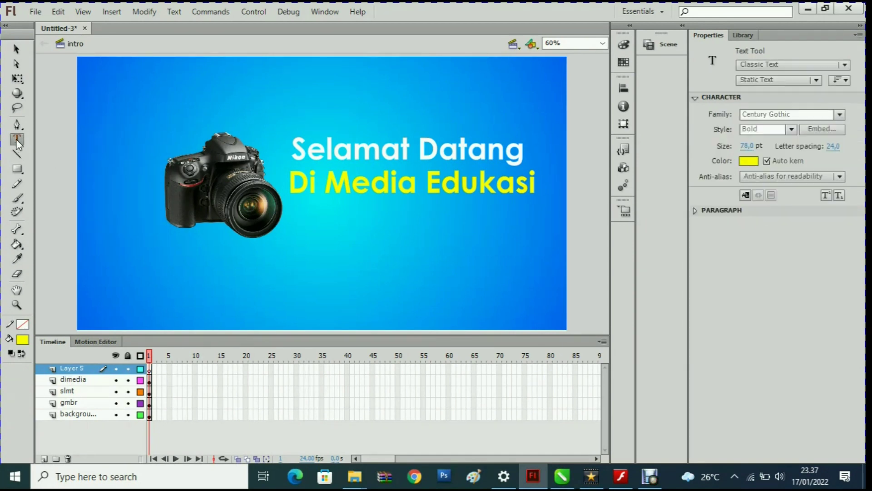
{"action": "left_click", "coordinate": [299, 225]}
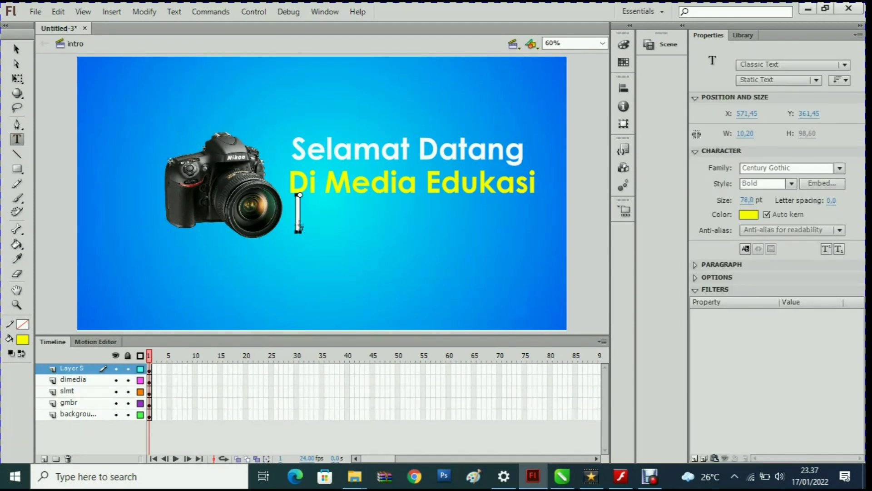
{"action": "type", "text": "Bagian"}
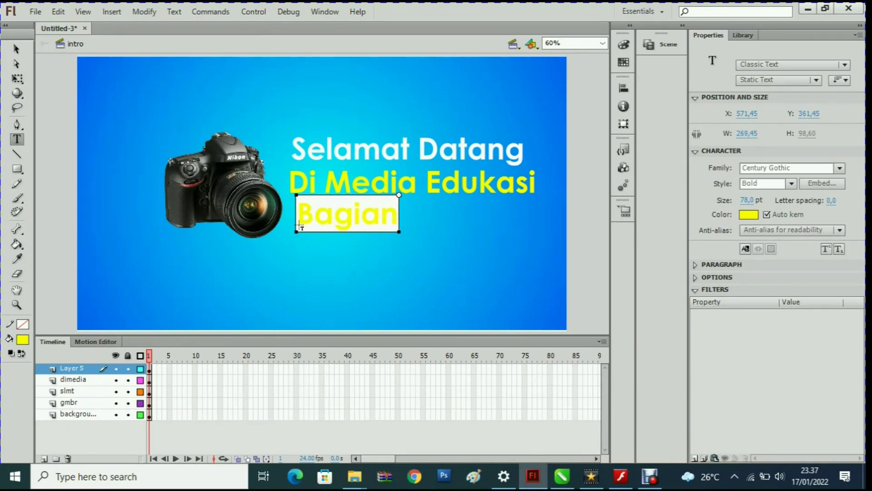
{"action": "type", "text": " - a"}
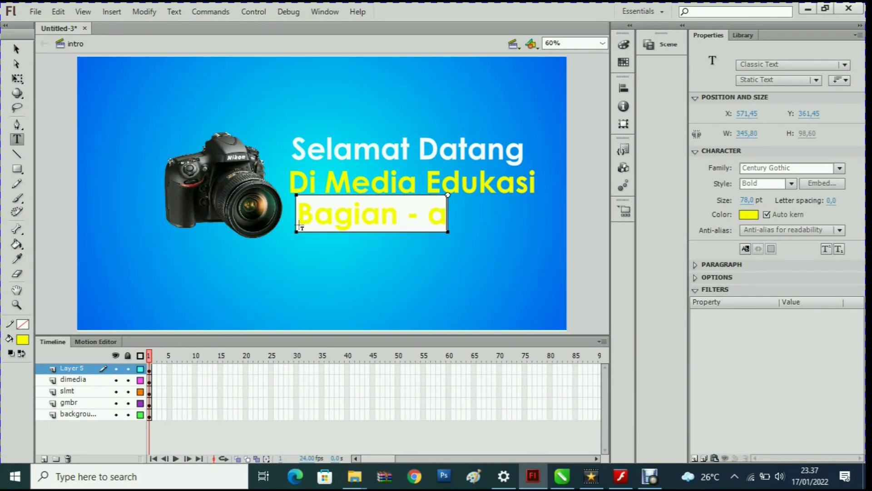
{"action": "type", "text": "gian"}
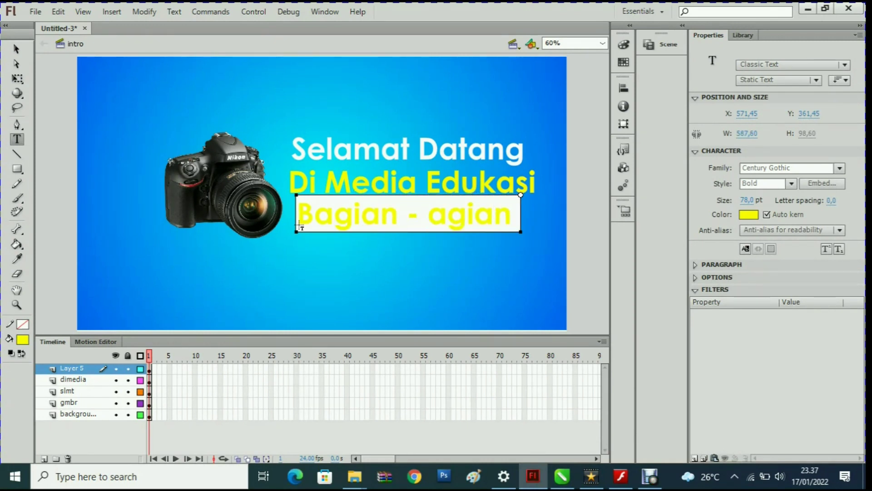
{"action": "type", "text": " Kamera"}
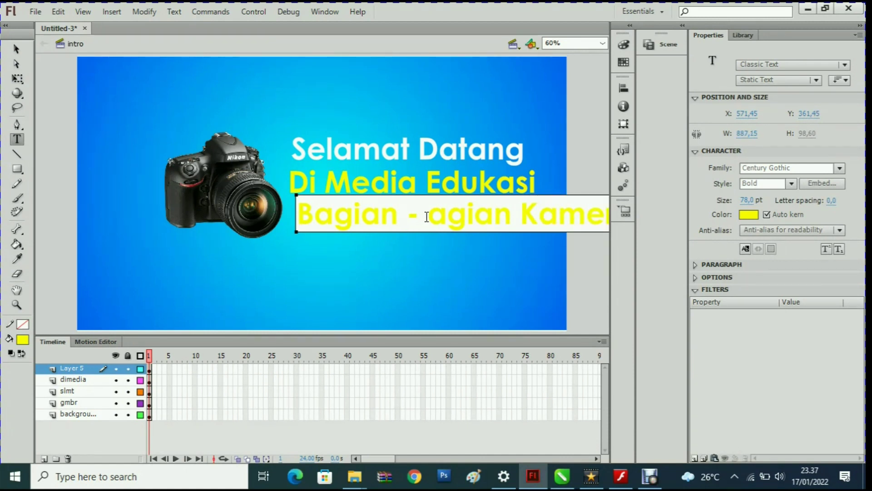
{"action": "left_click", "coordinate": [429, 216]}
{"action": "type", "text": "B"}
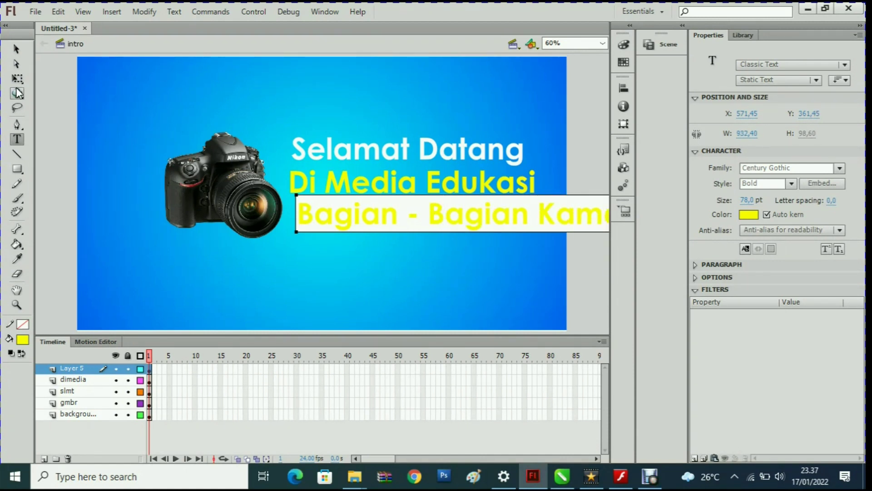
Step: Set the "Bagian - Bagian Kamera" text to 32 pt and scale it to about 690 px wide at about X 556, Y 366
{"action": "left_click", "coordinate": [18, 46]}
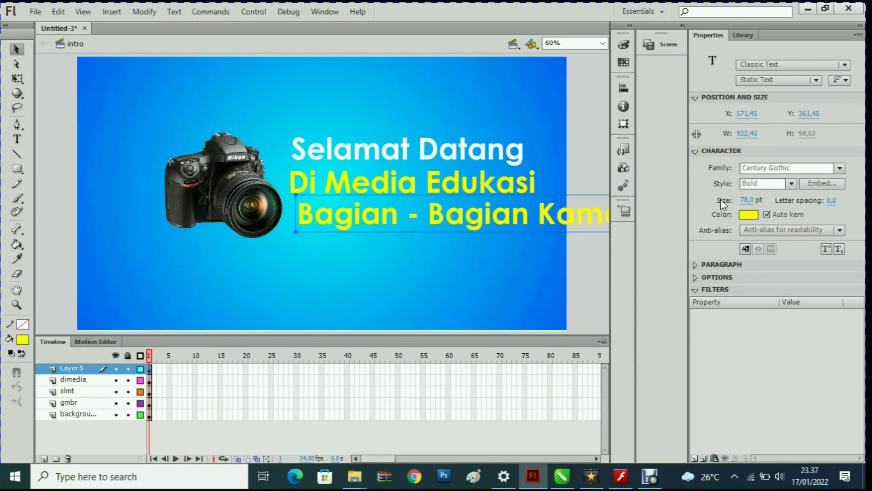
{"action": "left_click", "coordinate": [753, 200]}
{"action": "type", "text": "41"}
{"action": "key", "text": "Return"}
{"action": "left_click_drag", "start_coordinate": [731, 202], "coordinate": [724, 199]}
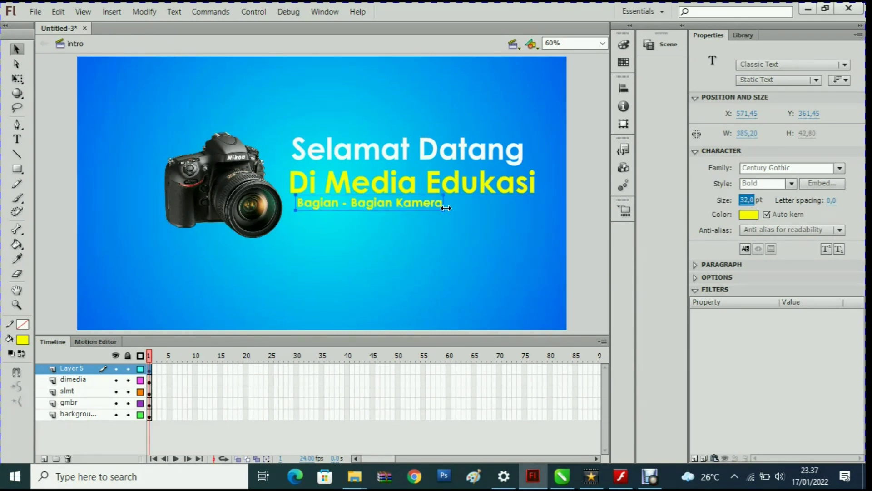
{"action": "left_click", "coordinate": [17, 78]}
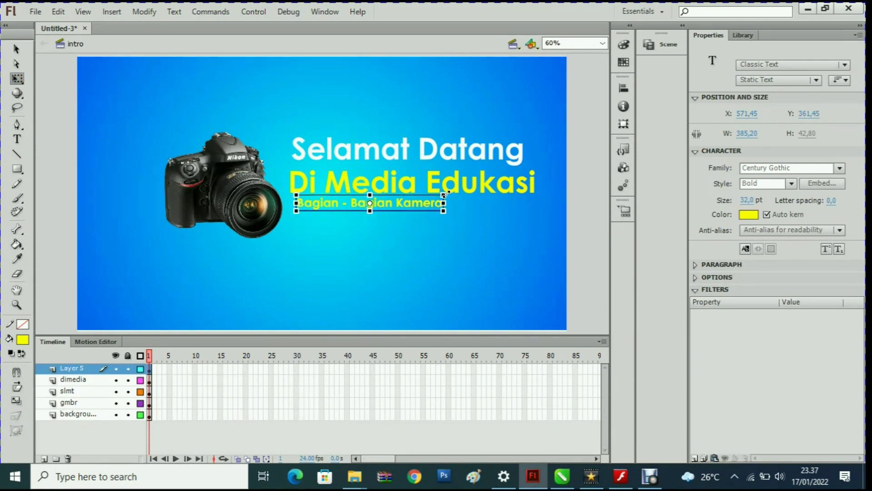
{"action": "left_click_drag", "start_coordinate": [444, 211], "coordinate": [512, 212]}
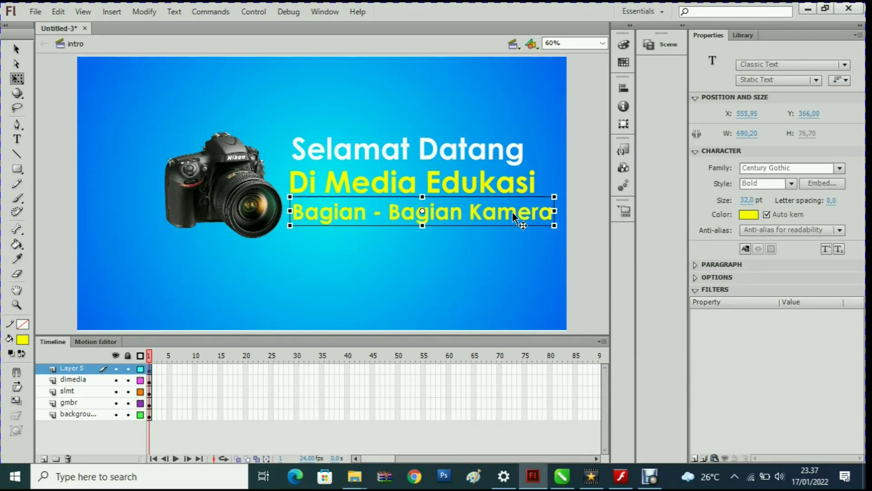
Step: Reduce the "Selamat Datang" text to 55 pt and move it down to about Y 215, just above "Di Media Edukasi"
{"action": "left_click", "coordinate": [507, 152]}
{"action": "left_click", "coordinate": [747, 201]}
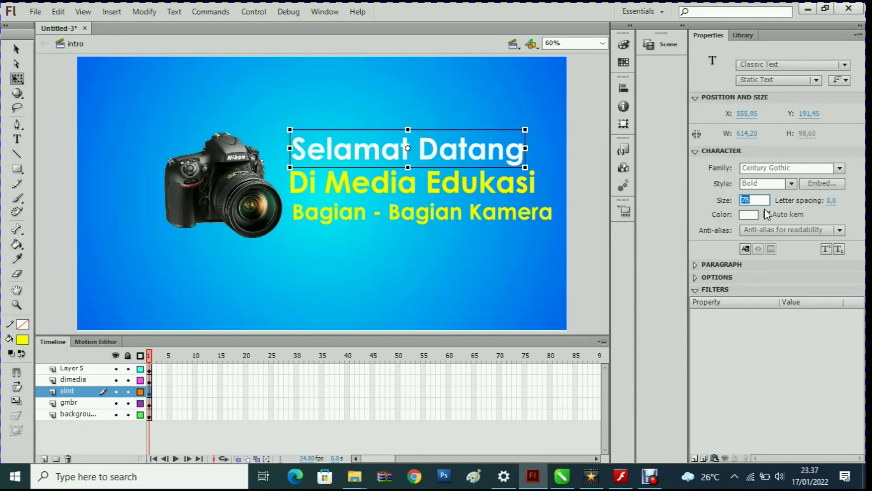
{"action": "key", "text": "Return"}
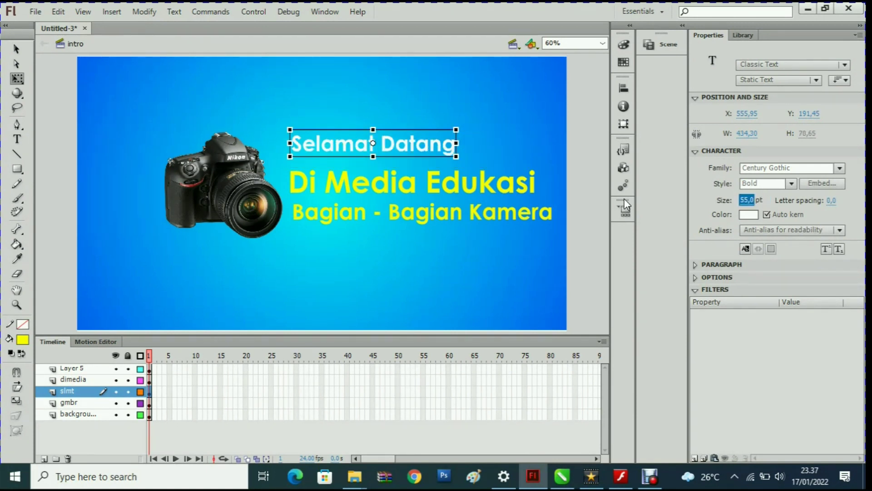
{"action": "left_click_drag", "start_coordinate": [432, 153], "coordinate": [433, 163]}
Step: Shrink the "Bagian - Bagian Kamera" text to about 639 px wide and shift it slightly left to about X 553
{"action": "left_click", "coordinate": [465, 191]}
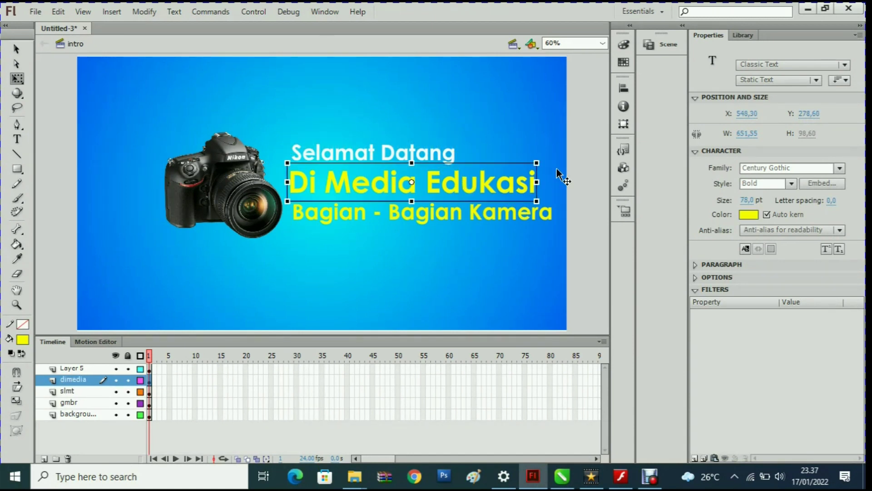
{"action": "left_click", "coordinate": [535, 214]}
{"action": "left_click", "coordinate": [535, 184]}
{"action": "left_click", "coordinate": [553, 221]}
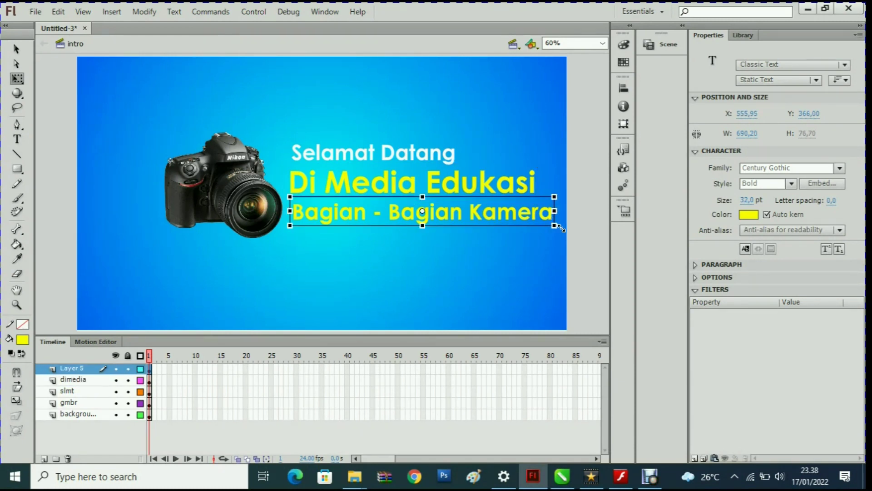
{"action": "mouse_move", "coordinate": [555, 224]}
{"action": "left_mouse_down"}
{"action": "mouse_move", "coordinate": [568, 221]}
{"action": "mouse_move", "coordinate": [564, 232]}
{"action": "left_mouse_up"}
{"action": "key", "text": "ctrl+z"}
{"action": "left_click_drag", "start_coordinate": [555, 225], "coordinate": [538, 239]}
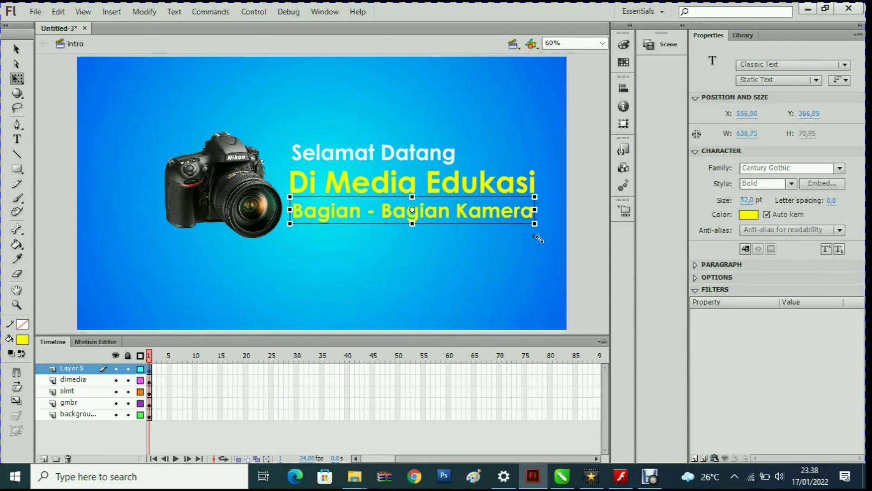
{"action": "left_click", "coordinate": [497, 259]}
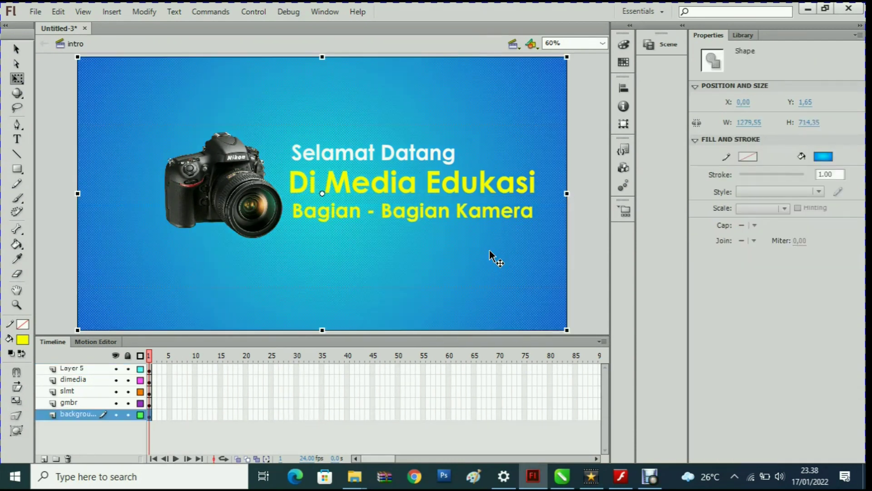
{"action": "left_click", "coordinate": [583, 224]}
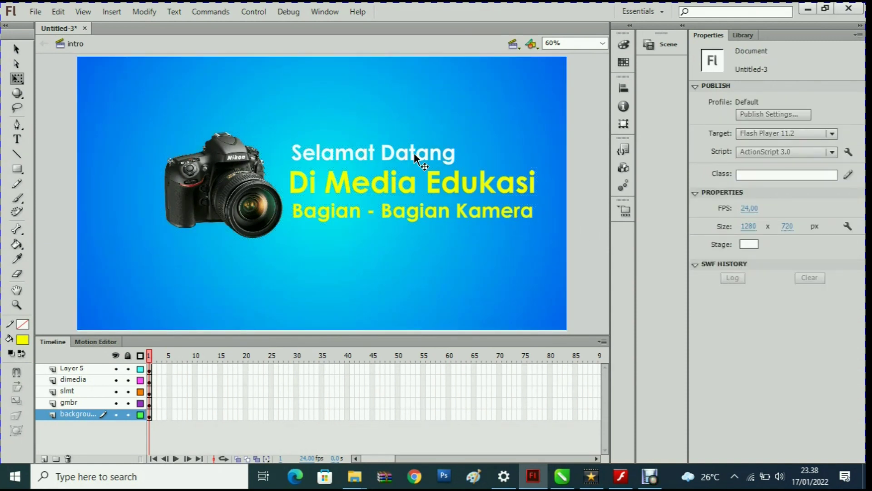
{"action": "left_click", "coordinate": [322, 212]}
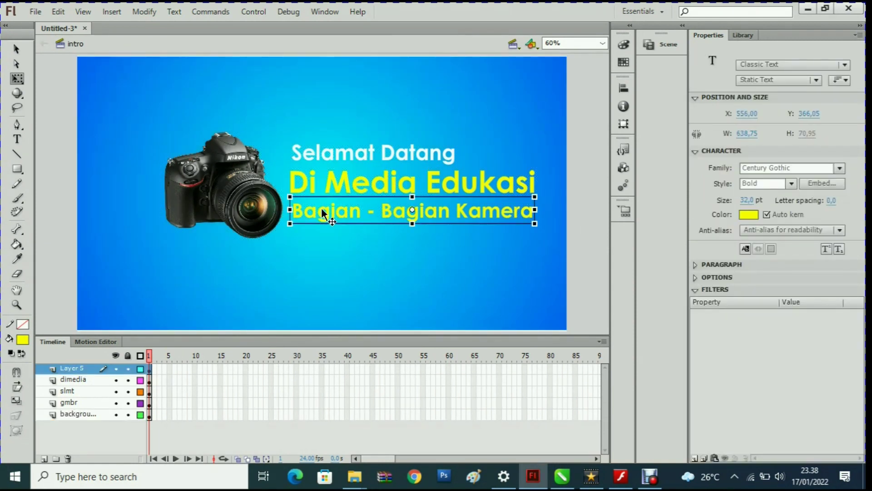
{"action": "left_click_drag", "start_coordinate": [321, 208], "coordinate": [319, 208]}
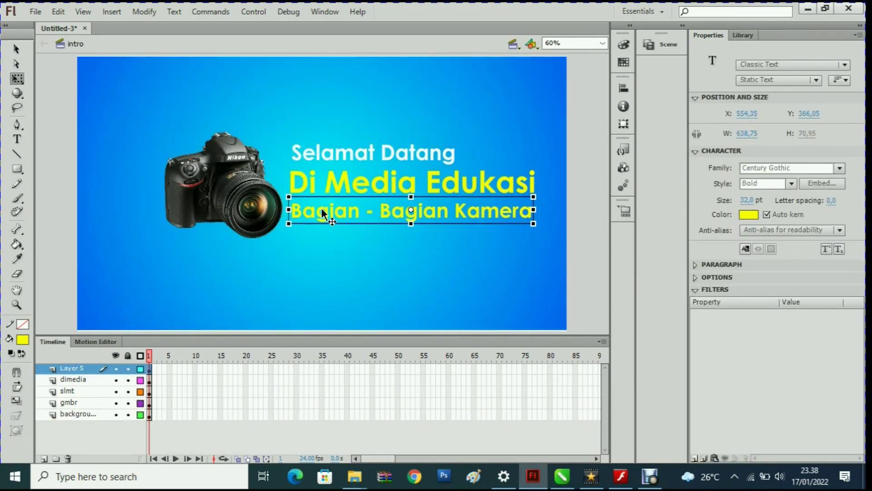
Step: Move the camera movie clip left, away from the text lines, to about X 166
{"action": "left_click", "coordinate": [252, 213]}
{"action": "key", "text": "Left"}
{"action": "key", "text": "Left"}
{"action": "key", "text": "Left"}
{"action": "key", "text": "Left"}
{"action": "key", "text": "Left"}
{"action": "key", "text": "Left"}
{"action": "key", "text": "Left"}
{"action": "key", "text": "Left"}
{"action": "key", "text": "Left"}
{"action": "key", "text": "Left"}
{"action": "key", "text": "Left"}
{"action": "key", "text": "Left"}
{"action": "key", "text": "Left"}
{"action": "key", "text": "Left"}
{"action": "key", "text": "Left"}
{"action": "key", "text": "Left"}
{"action": "key", "text": "Left"}
{"action": "key", "text": "Left"}
{"action": "key", "text": "Left"}
{"action": "key", "text": "Left"}
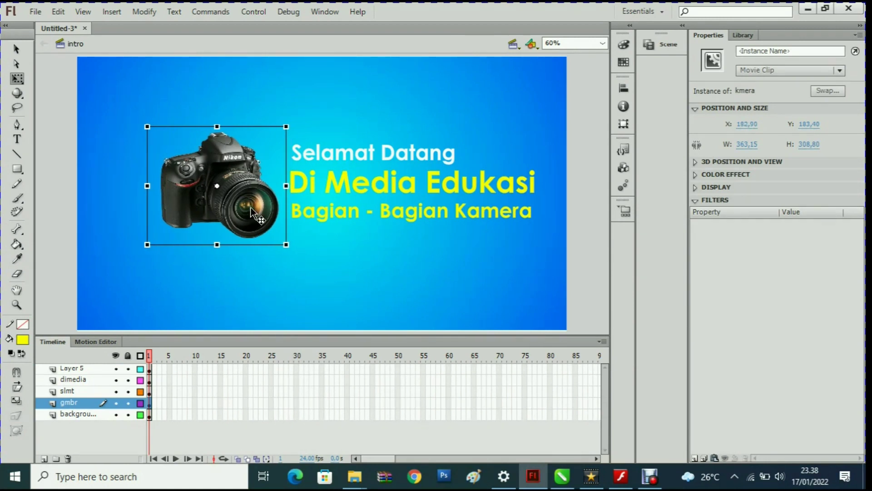
Step: Change the colour of the "Bagian - Bagian Kamera" text to red
{"action": "left_click", "coordinate": [410, 211]}
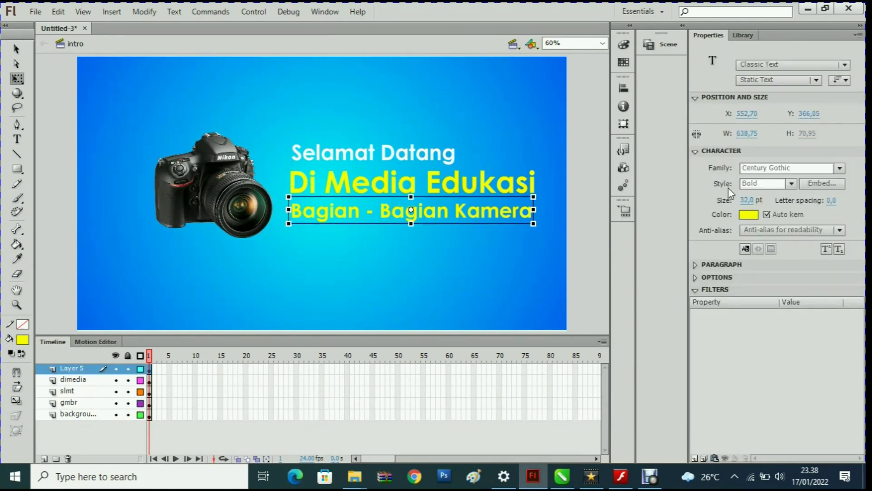
{"action": "left_click", "coordinate": [756, 217]}
{"action": "left_click", "coordinate": [684, 296]}
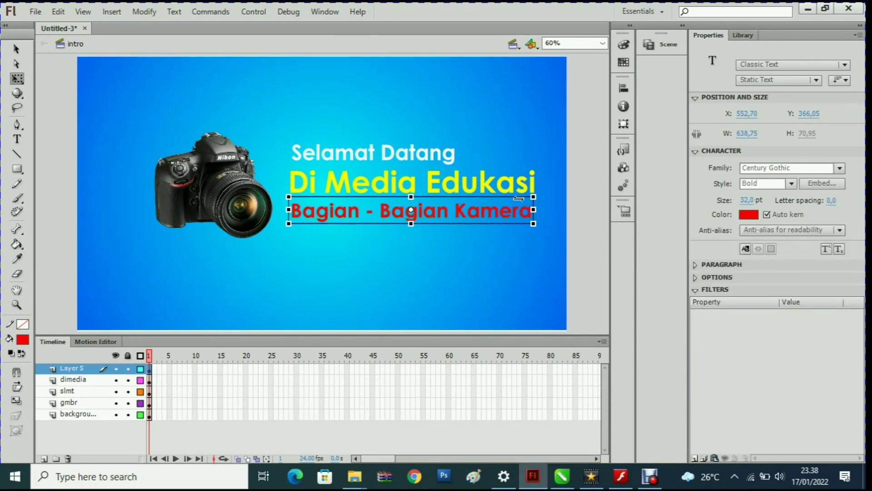
{"action": "left_click", "coordinate": [590, 226]}
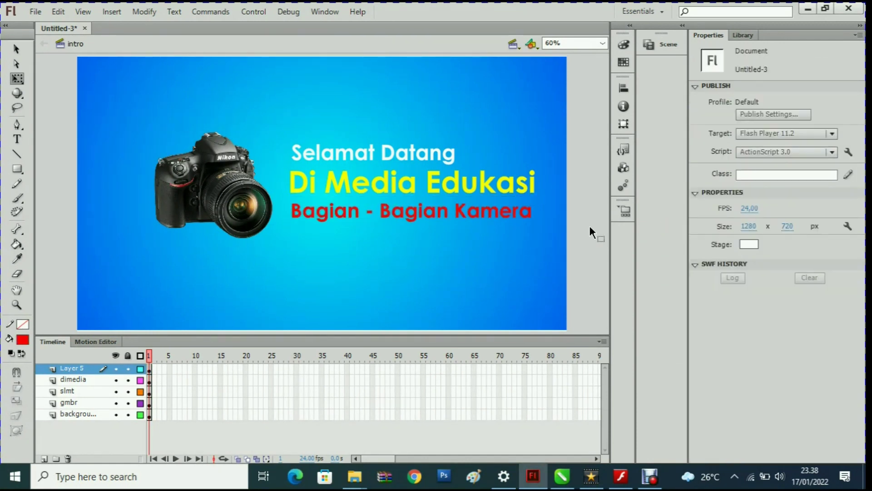
Step: Change the colour of the "Selamat Datang" text to black
{"action": "left_click", "coordinate": [441, 152]}
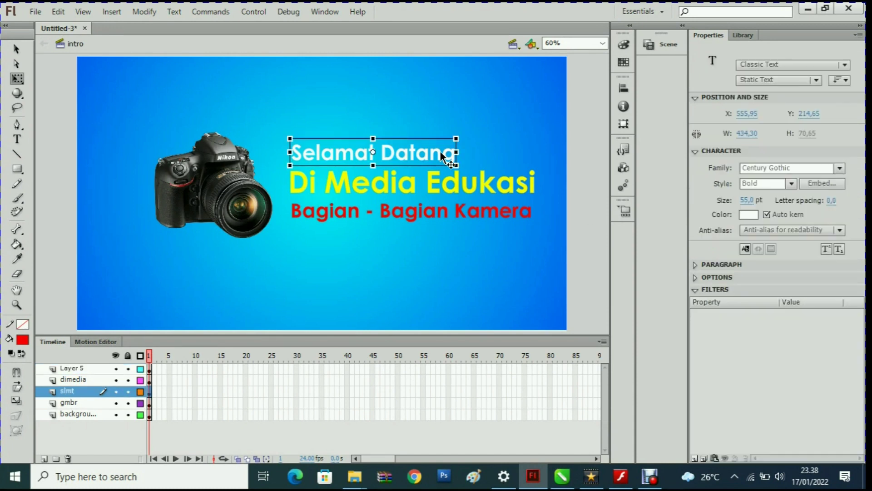
{"action": "left_click", "coordinate": [756, 214]}
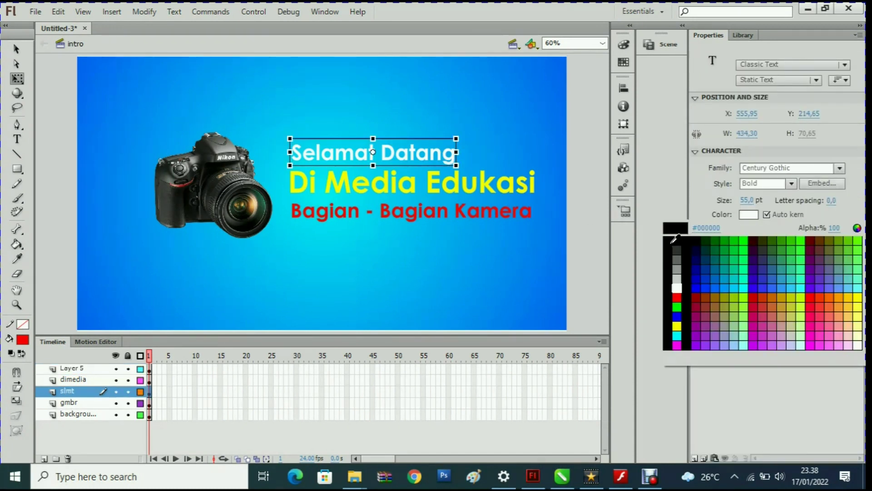
{"action": "left_click", "coordinate": [672, 238]}
{"action": "left_click", "coordinate": [591, 229]}
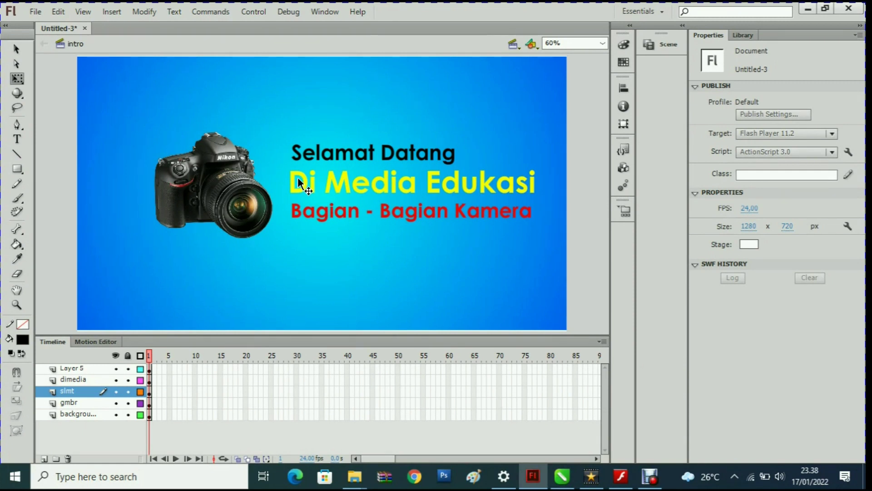
Step: Rename Layer 5, which holds the "Bagian - Bagian Kamera" text, as bagian
{"action": "left_click", "coordinate": [73, 368]}
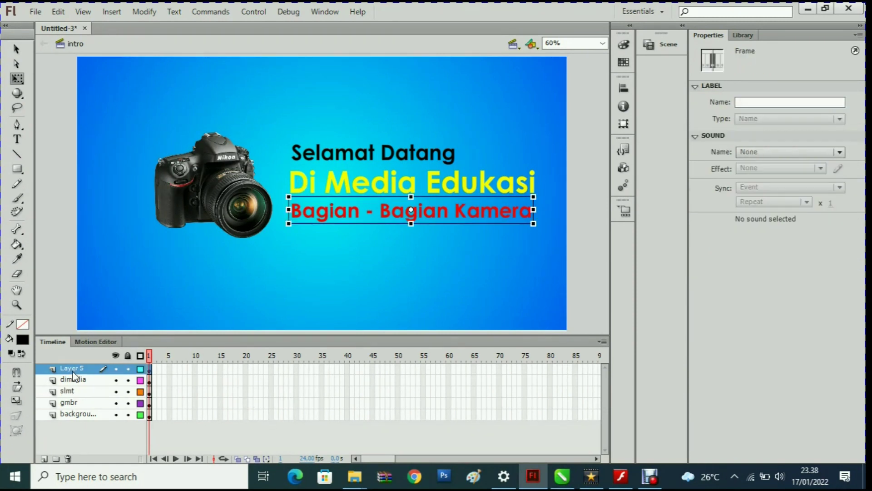
{"action": "double_click", "coordinate": [78, 372]}
{"action": "type", "text": "bagian"}
{"action": "left_click", "coordinate": [94, 443]}
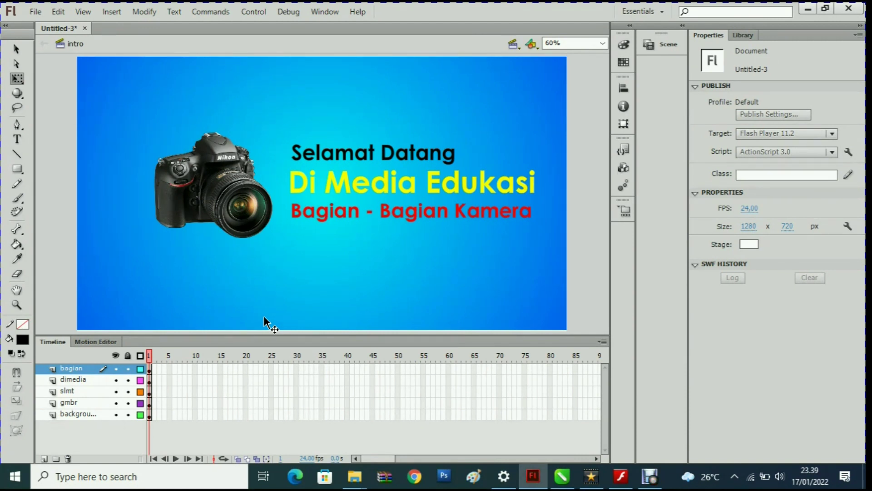
Step: Insert a keyframe for the camera at frame 10 of the gmbr layer
{"action": "left_click", "coordinate": [240, 224]}
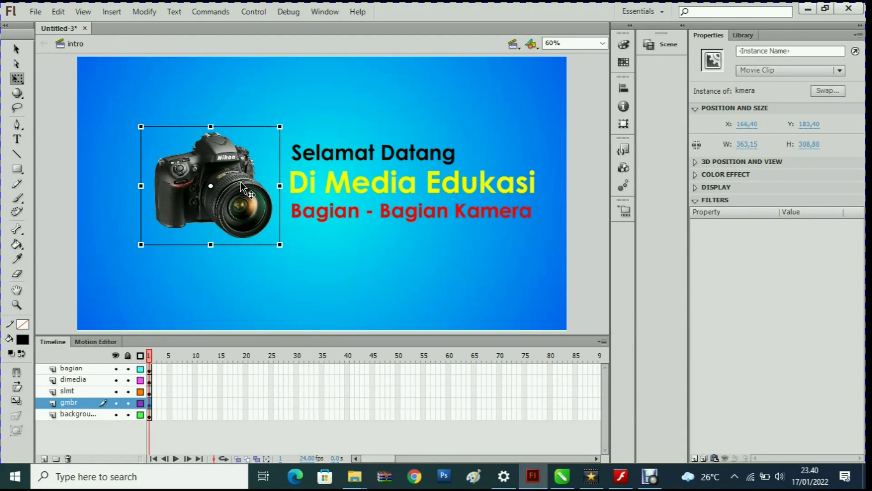
{"action": "left_click", "coordinate": [196, 403]}
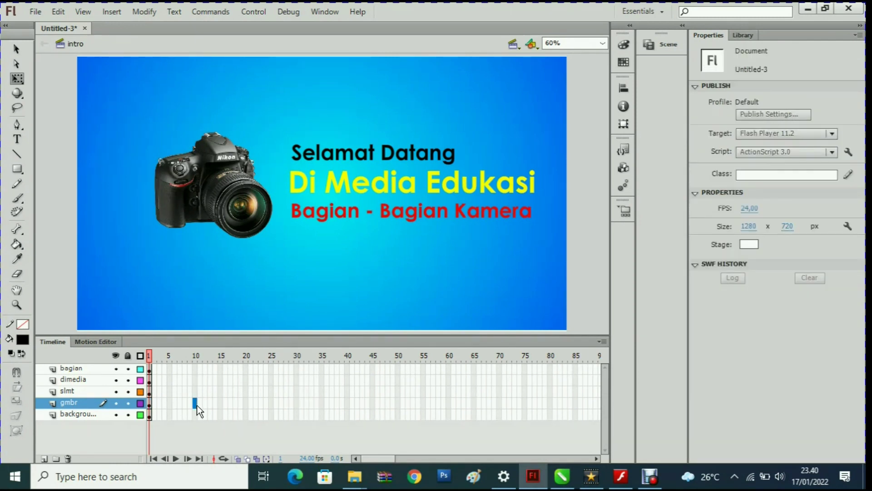
{"action": "right_click", "coordinate": [197, 404]}
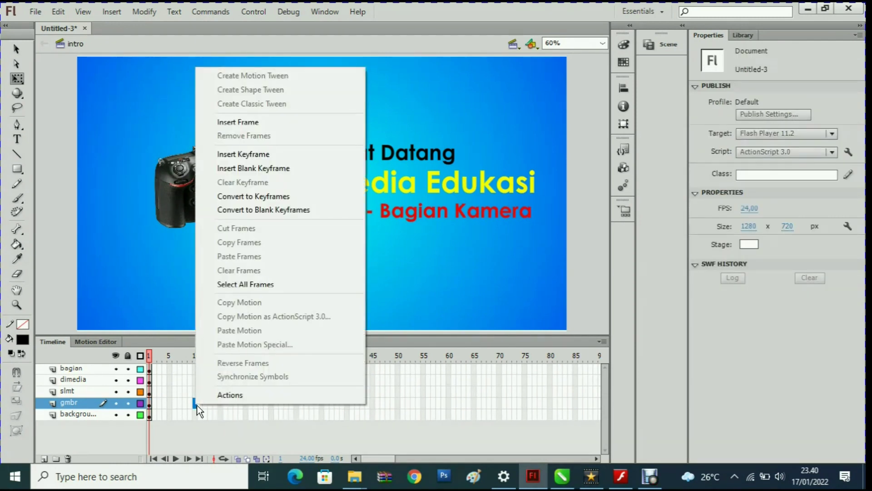
{"action": "left_click", "coordinate": [299, 154]}
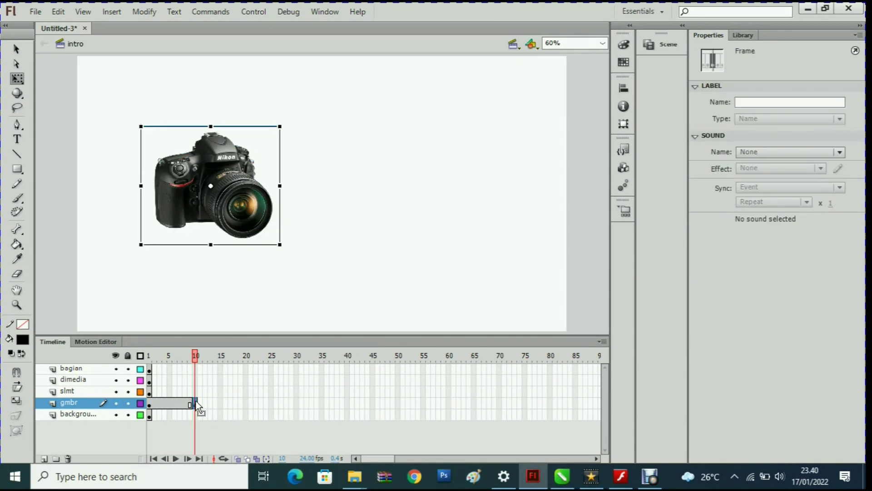
{"action": "left_click", "coordinate": [152, 404]}
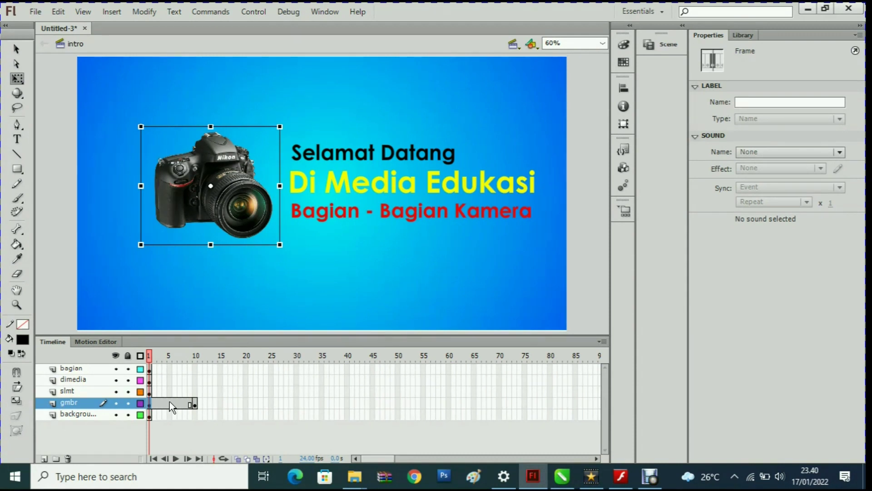
{"action": "left_click", "coordinate": [196, 404]}
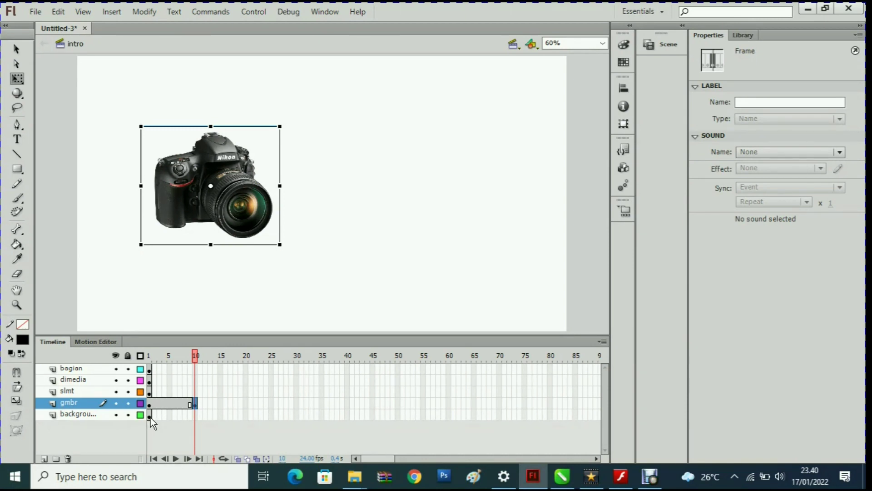
Step: Extend the background layer to frame 50 by inserting a frame there
{"action": "right_click", "coordinate": [399, 416]}
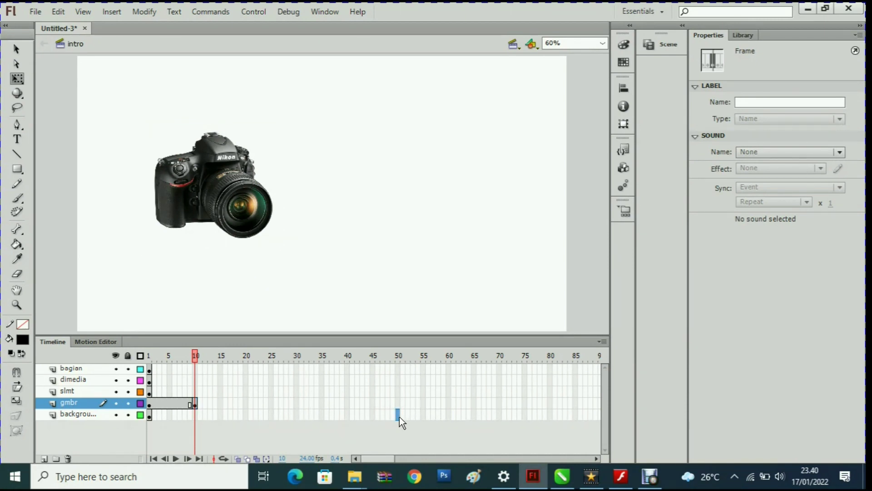
{"action": "left_click", "coordinate": [466, 134]}
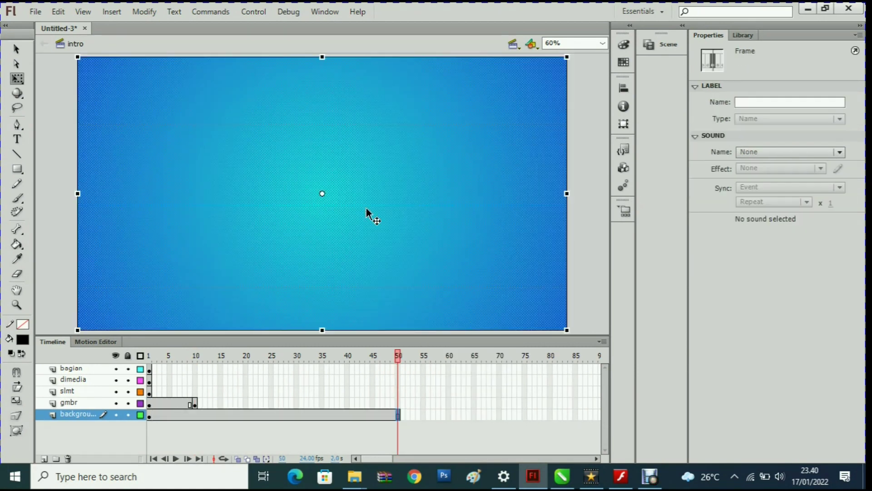
{"action": "left_click", "coordinate": [196, 403]}
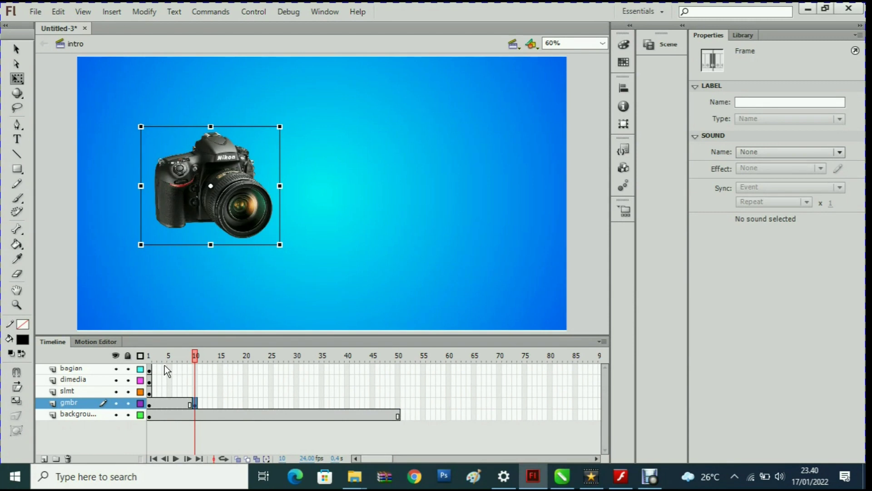
Step: Shrink the camera in frame 1 of the gmbr layer about its centre to roughly 25 × 21 px
{"action": "left_click", "coordinate": [152, 405]}
{"action": "left_click", "coordinate": [151, 405]}
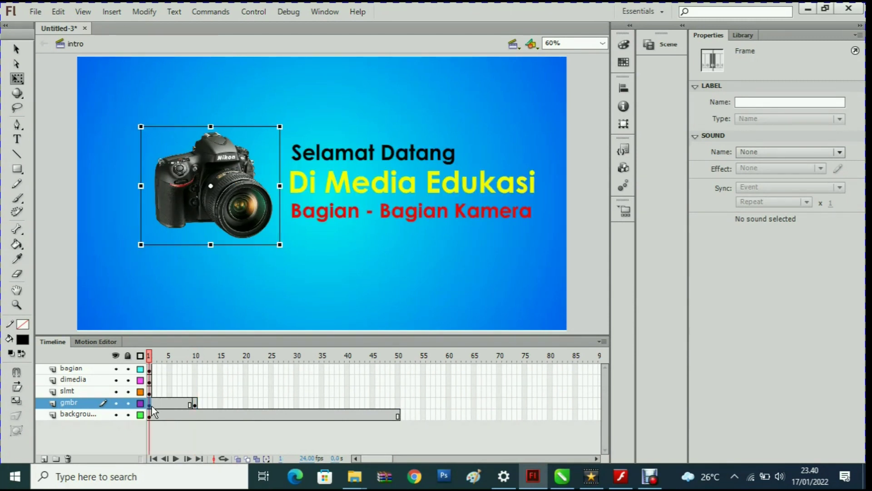
{"action": "left_click", "coordinate": [195, 403]}
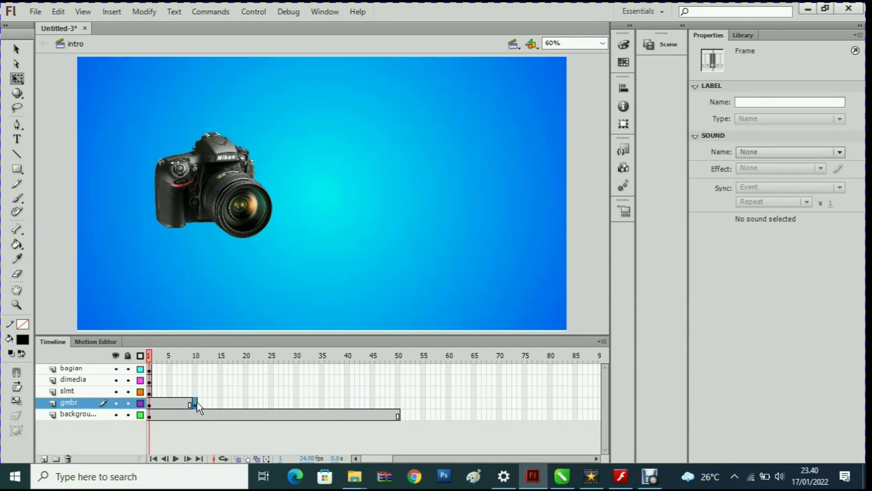
{"action": "left_click", "coordinate": [151, 404]}
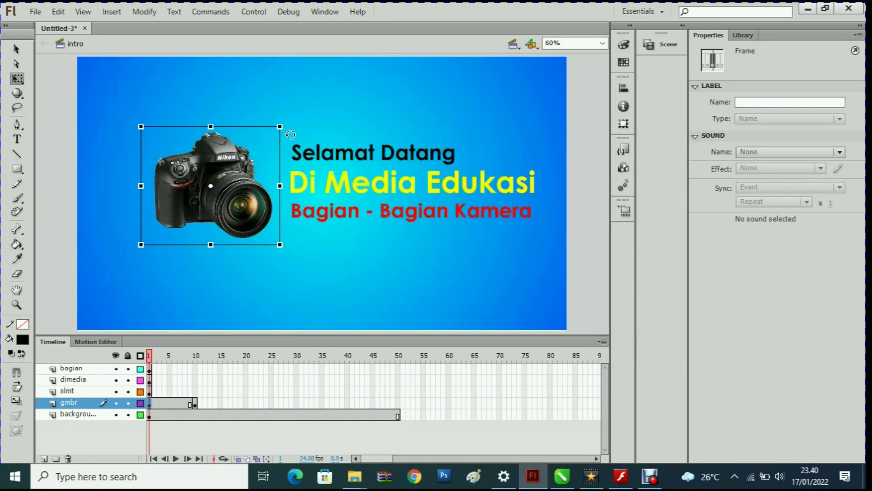
{"action": "left_click_drag", "start_coordinate": [280, 126], "coordinate": [215, 179]}
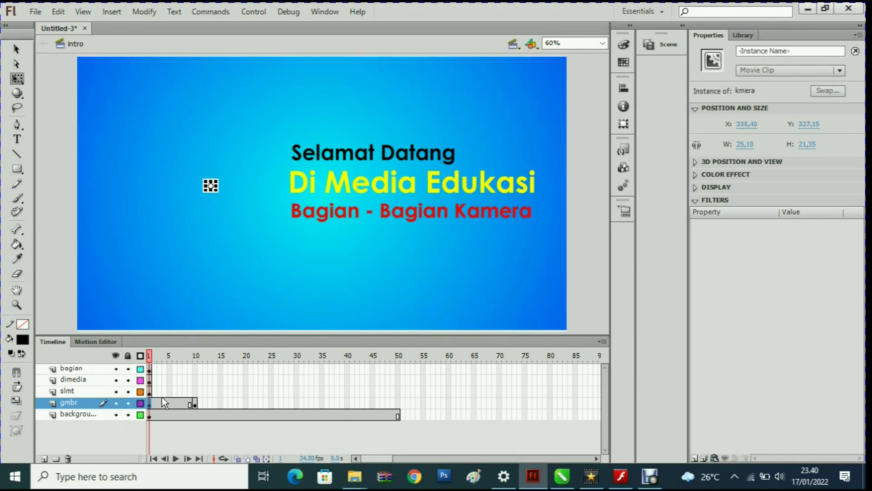
{"action": "left_click", "coordinate": [195, 403]}
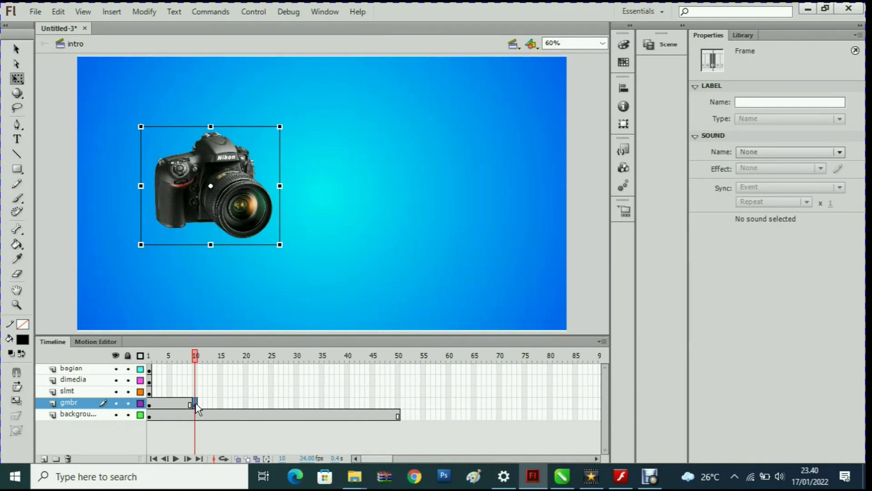
Step: Insert a keyframe for the full-size camera at frame 16 of the gmbr layer
{"action": "left_click", "coordinate": [227, 404]}
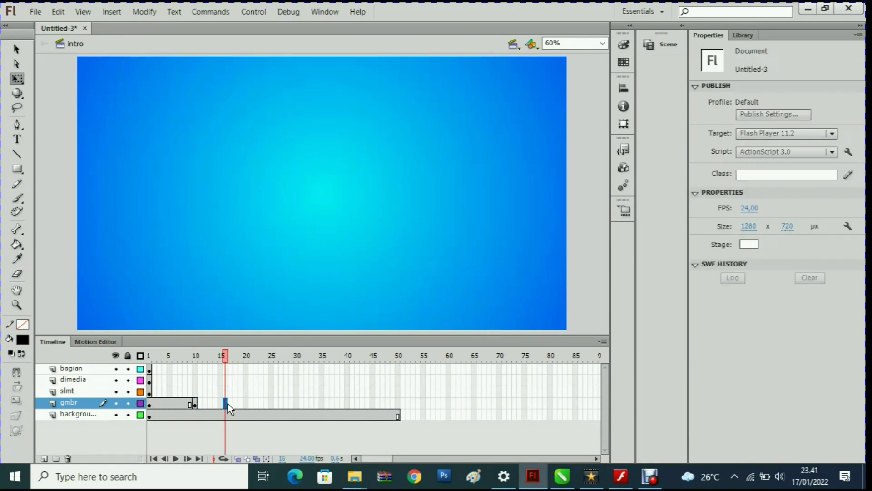
{"action": "right_click", "coordinate": [227, 404]}
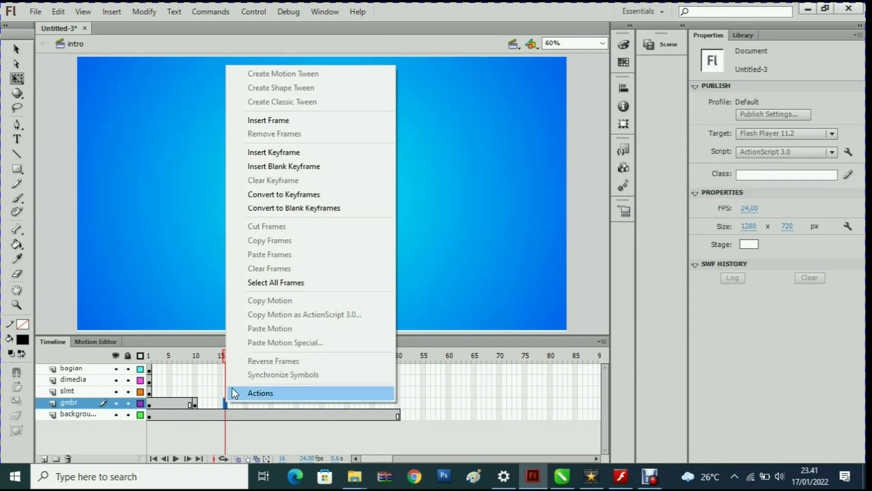
{"action": "left_click", "coordinate": [306, 153]}
{"action": "left_click", "coordinate": [195, 404]}
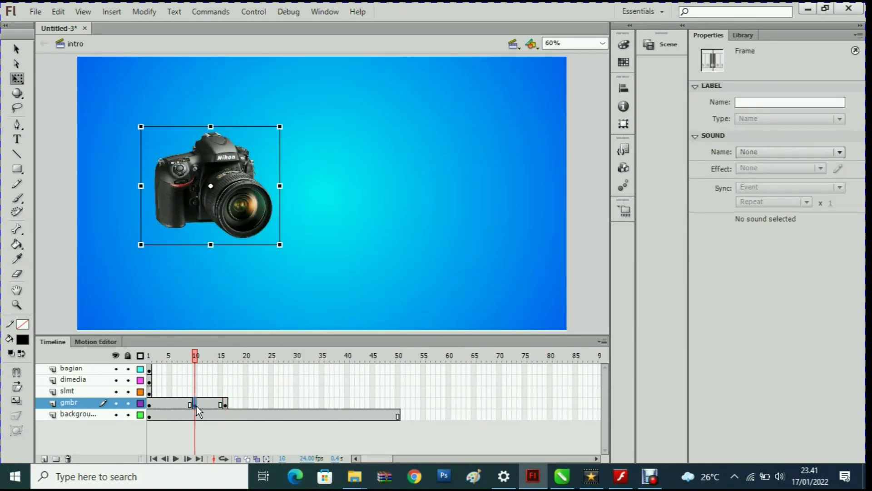
{"action": "left_click", "coordinate": [226, 403]}
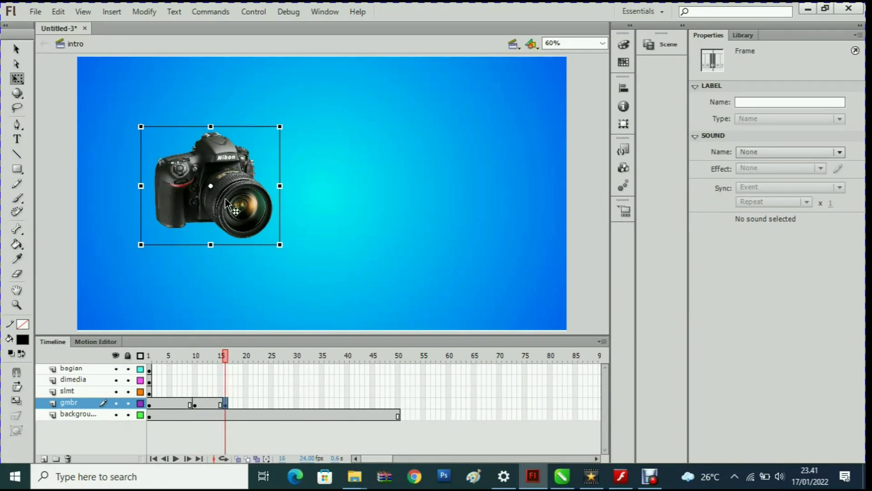
Step: Insert a keyframe at frame 13 of the gmbr layer and shrink the camera there to about 320 × 272 px
{"action": "left_click", "coordinate": [211, 404]}
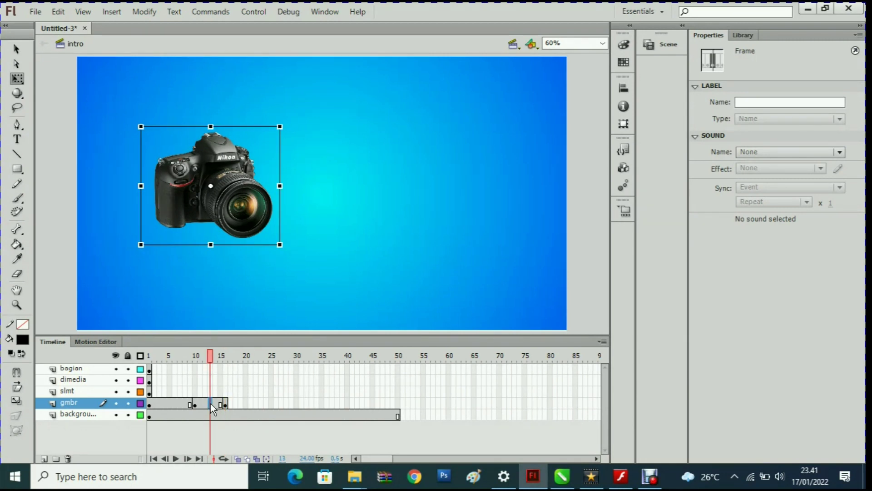
{"action": "right_click", "coordinate": [211, 402]}
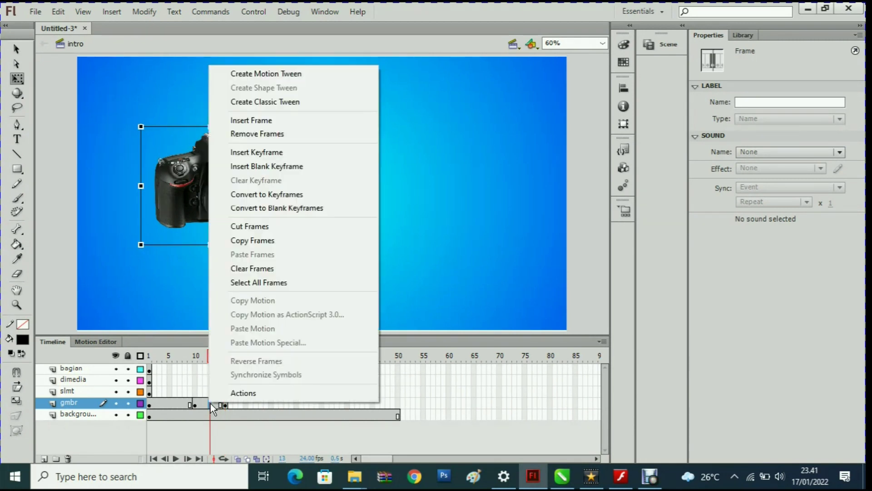
{"action": "left_click", "coordinate": [285, 151]}
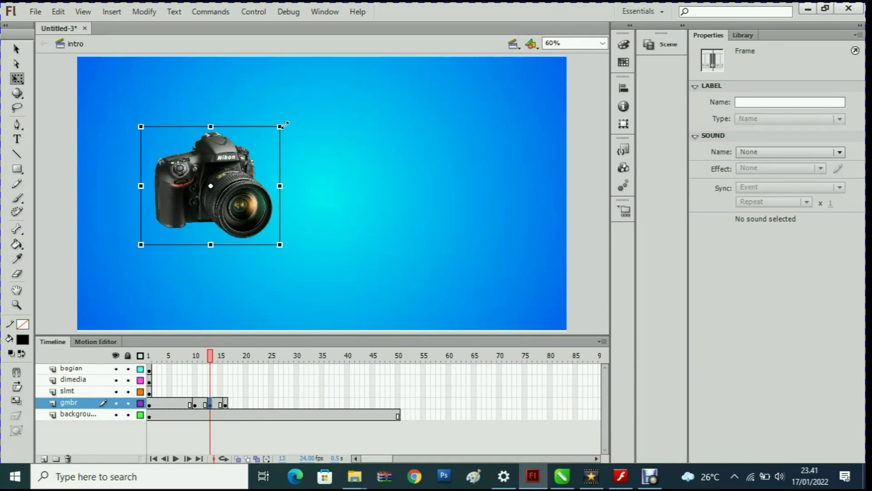
{"action": "left_click_drag", "start_coordinate": [285, 123], "coordinate": [278, 131]}
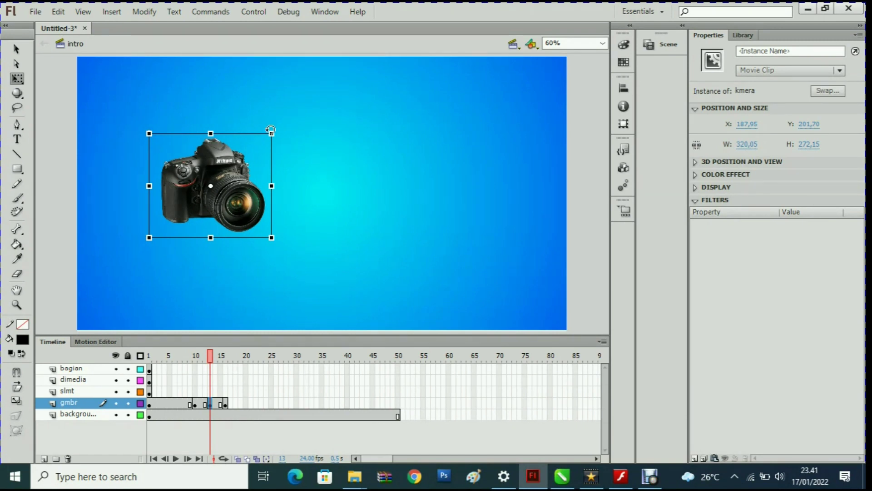
Step: Compare the camera's size at the gmbr layer's keyframes 1, 10, 13 and 16
{"action": "left_click", "coordinate": [195, 406]}
{"action": "left_click", "coordinate": [212, 406]}
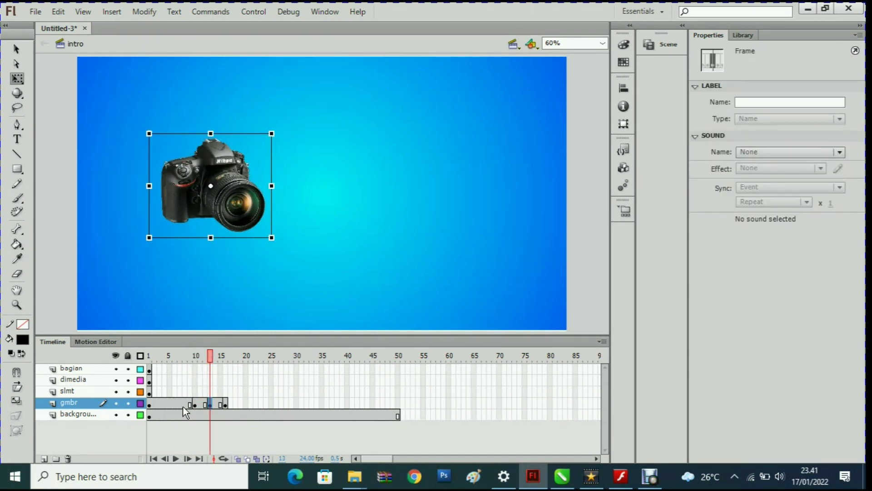
{"action": "left_click", "coordinate": [226, 405]}
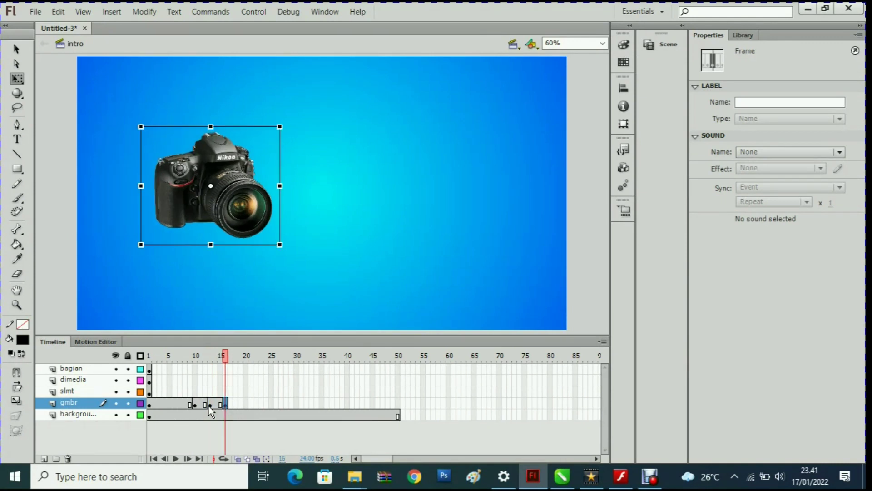
{"action": "left_click", "coordinate": [195, 405]}
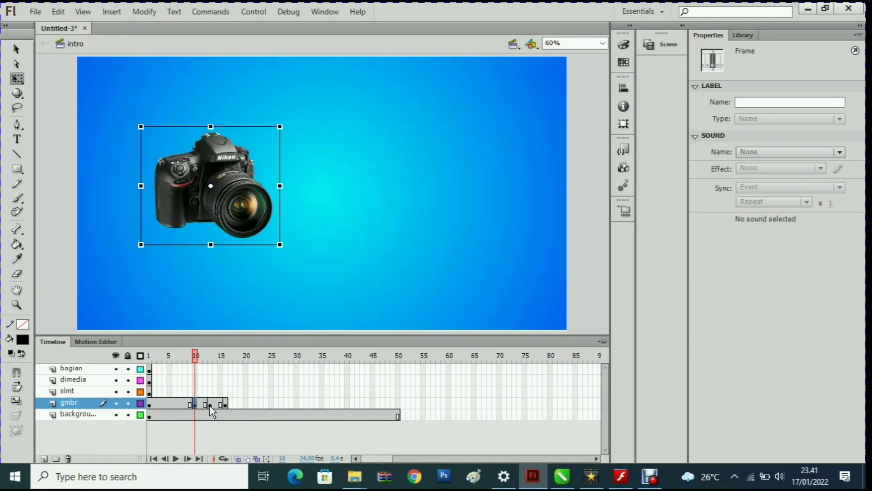
{"action": "left_click", "coordinate": [211, 406]}
{"action": "left_click", "coordinate": [226, 405]}
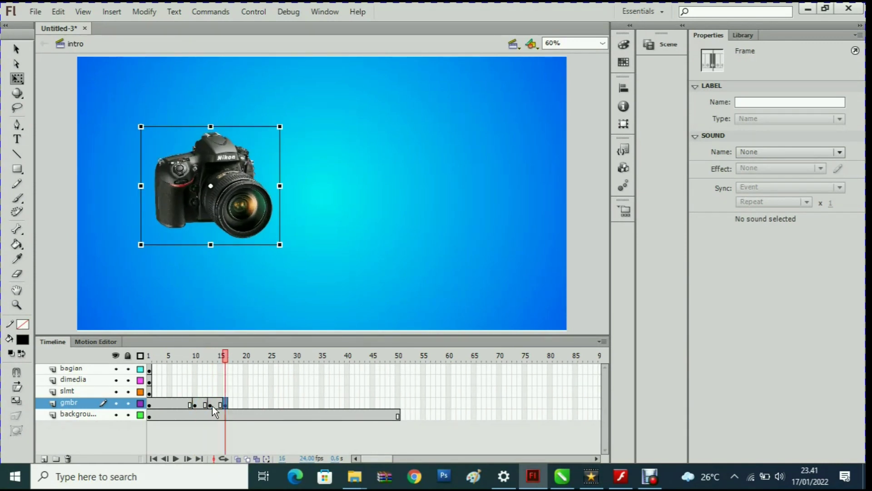
{"action": "left_click", "coordinate": [151, 403]}
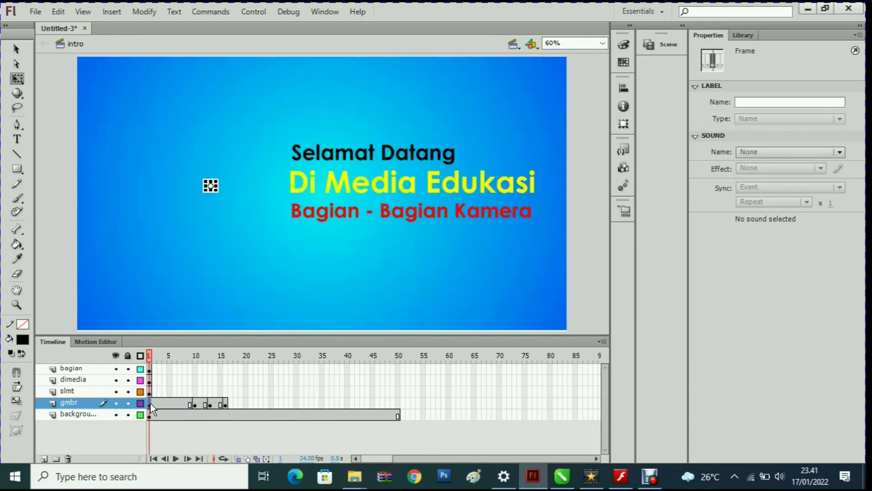
{"action": "left_click", "coordinate": [196, 405]}
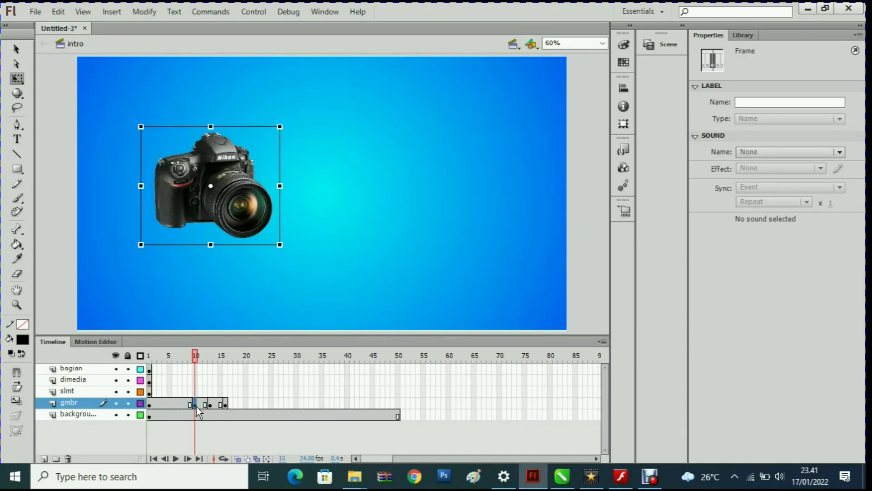
{"action": "left_click", "coordinate": [213, 405]}
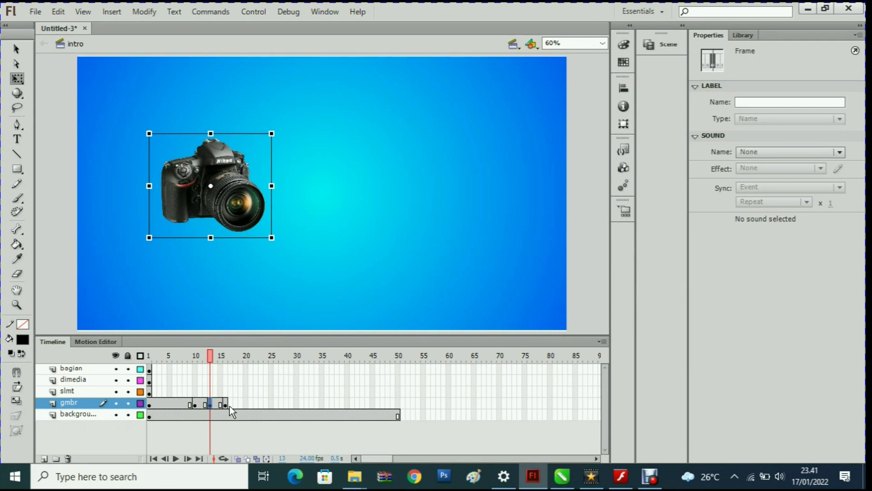
{"action": "left_click", "coordinate": [229, 405]}
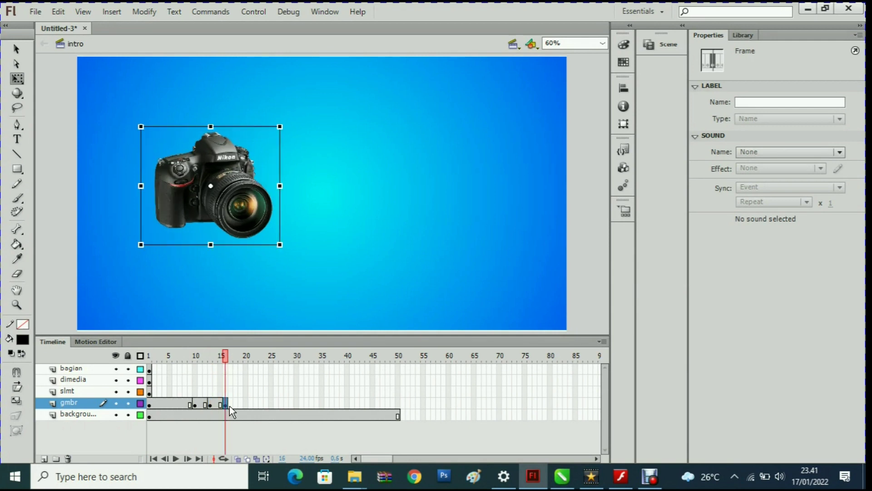
Step: Create classic tweens on the gmbr layer between the keyframes at frames 1, 10, 13 and 16
{"action": "right_click", "coordinate": [177, 404]}
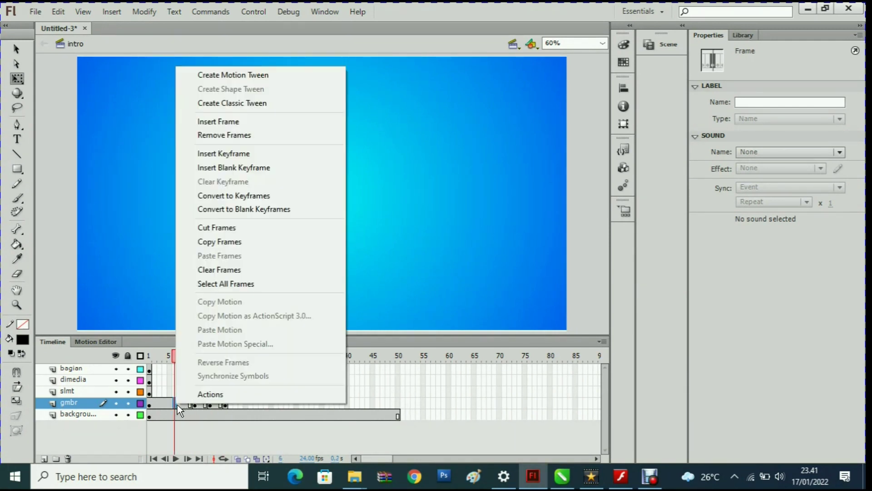
{"action": "left_click", "coordinate": [236, 103]}
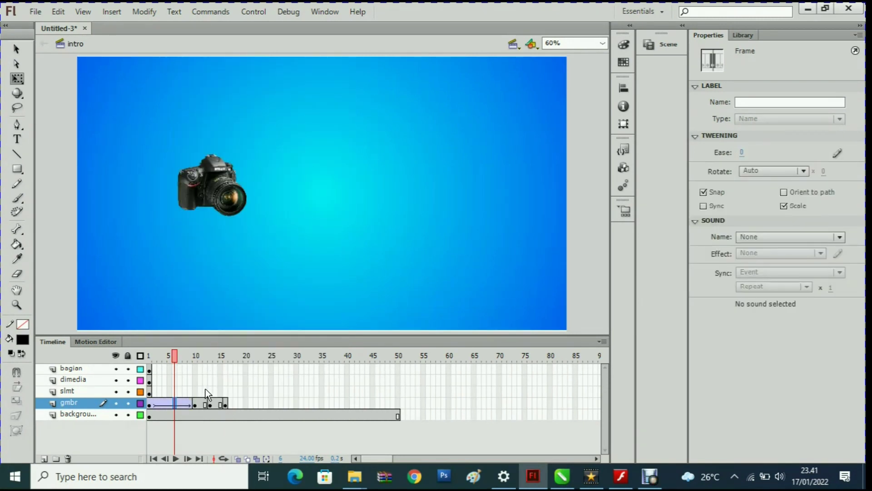
{"action": "right_click", "coordinate": [203, 403]}
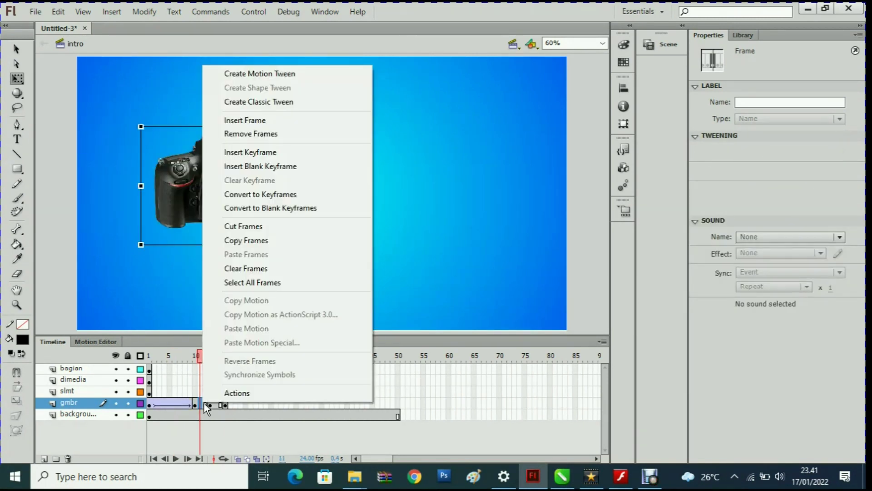
{"action": "left_click", "coordinate": [279, 102]}
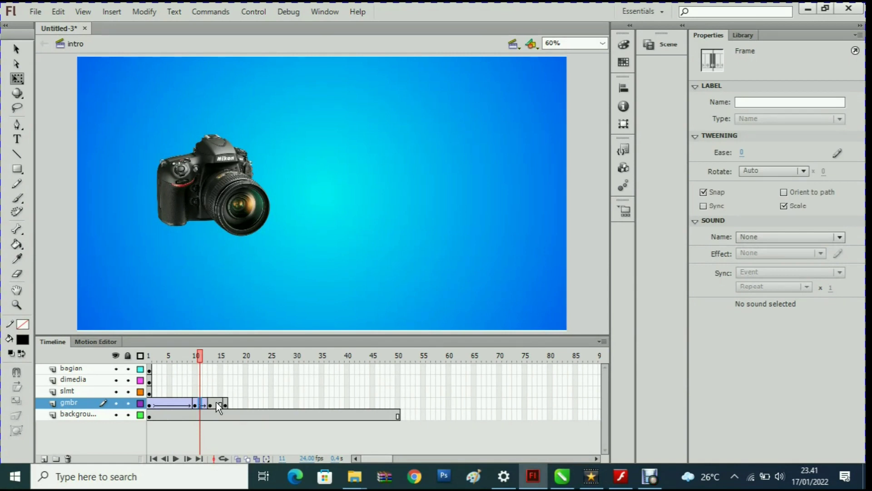
{"action": "right_click", "coordinate": [216, 403]}
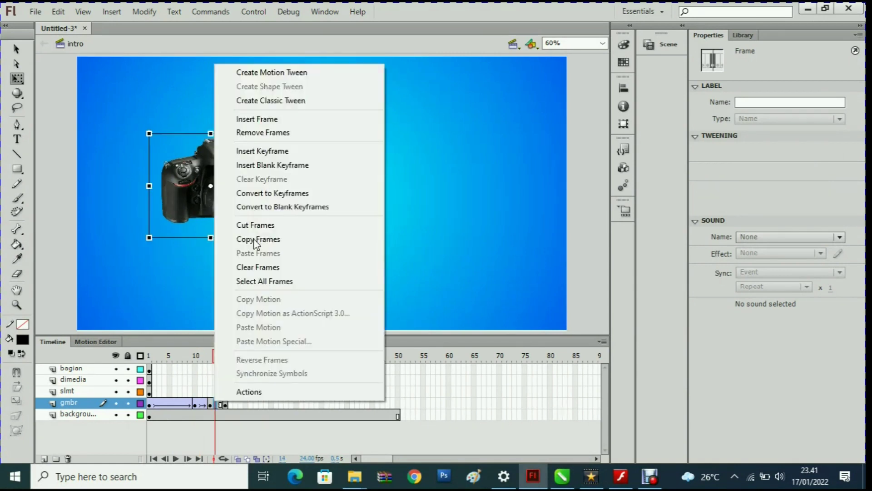
{"action": "left_click", "coordinate": [279, 102]}
Step: Play the camera animation from frame 1 and scrub past the end of the gmbr layer's frames
{"action": "left_click", "coordinate": [149, 356]}
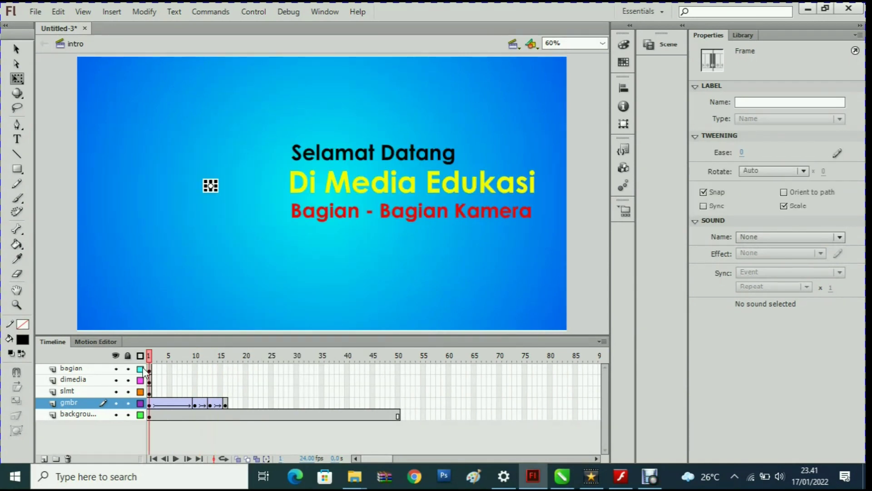
{"action": "key", "text": "Escape"}
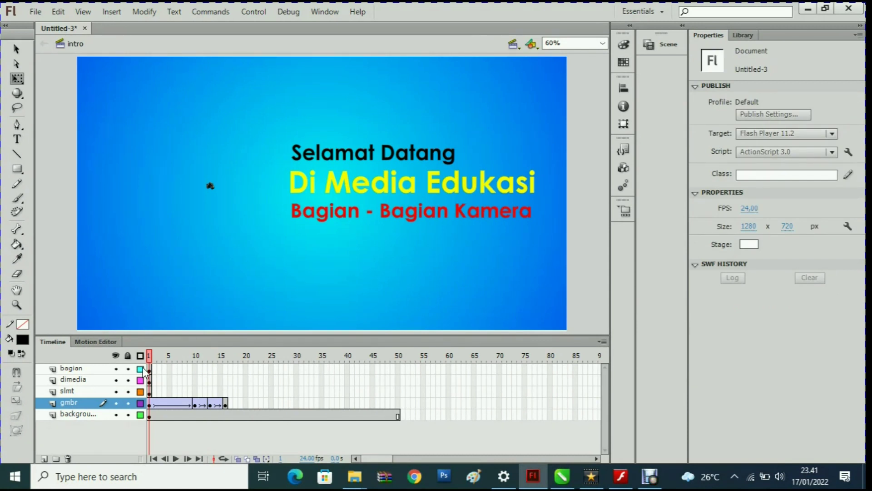
{"action": "key", "text": "Return"}
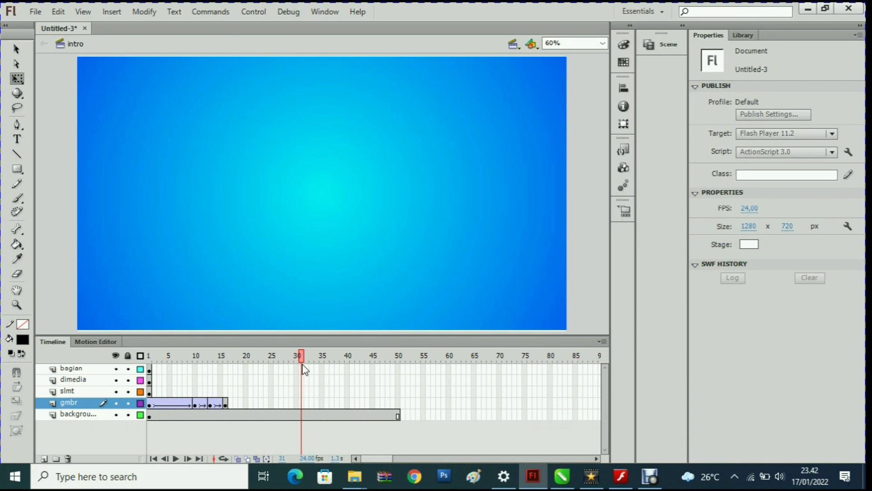
{"action": "left_click_drag", "start_coordinate": [287, 364], "coordinate": [357, 375]}
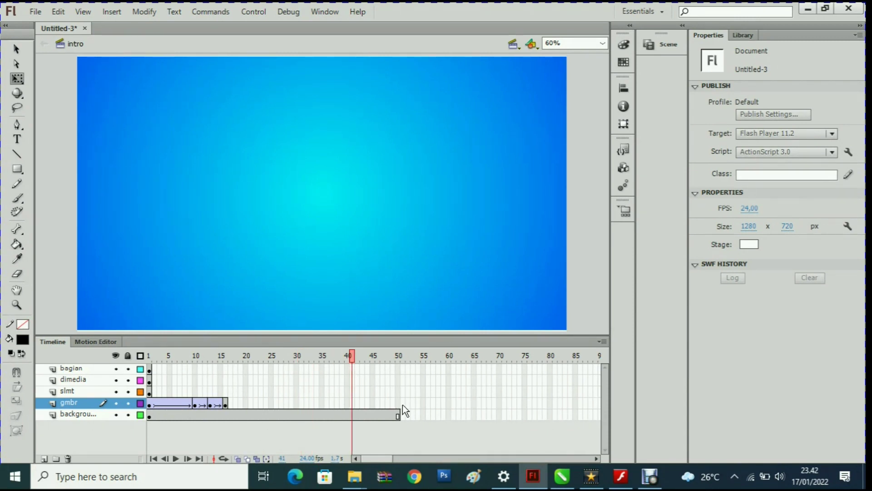
Step: Extend the gmbr layer to frame 50 with an inserted frame and play the camera animation from frame 1
{"action": "right_click", "coordinate": [402, 403]}
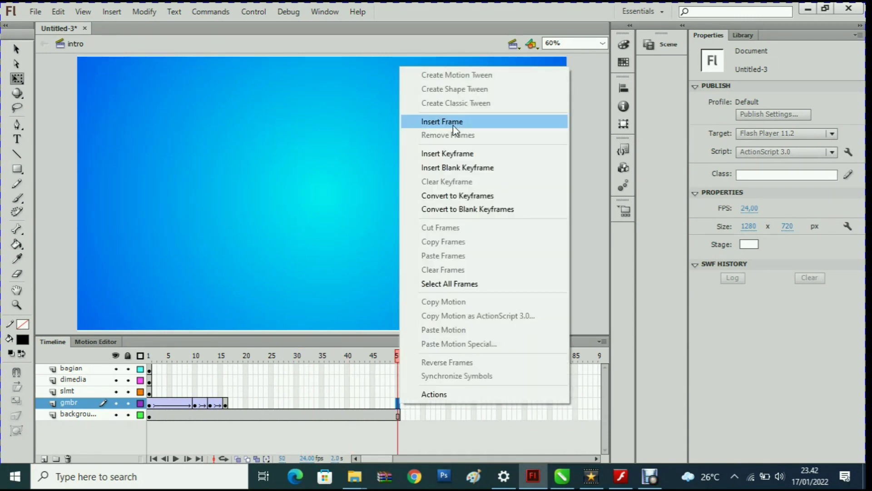
{"action": "left_click", "coordinate": [455, 122]}
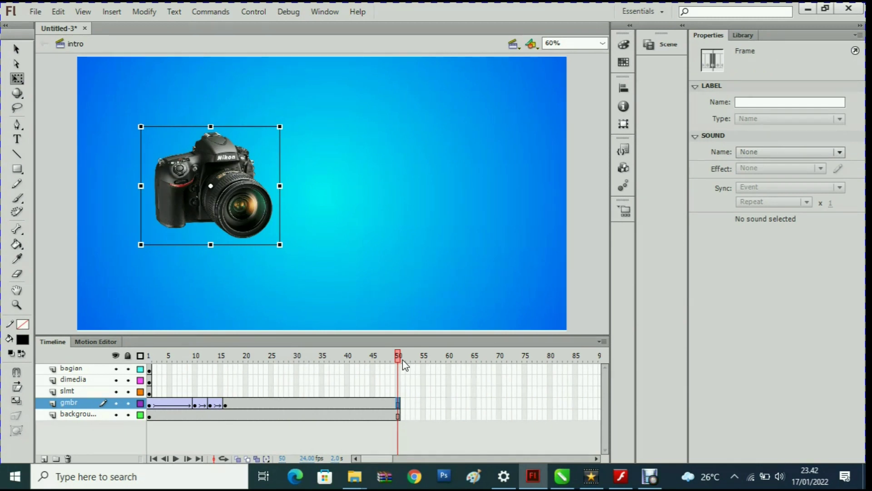
{"action": "left_click_drag", "start_coordinate": [402, 359], "coordinate": [149, 356]}
{"action": "key", "text": "Return"}
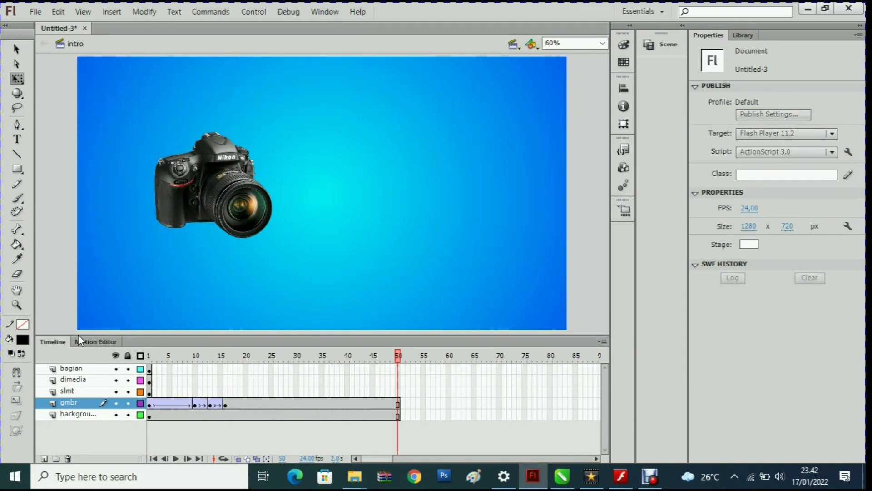
{"action": "left_click", "coordinate": [150, 357]}
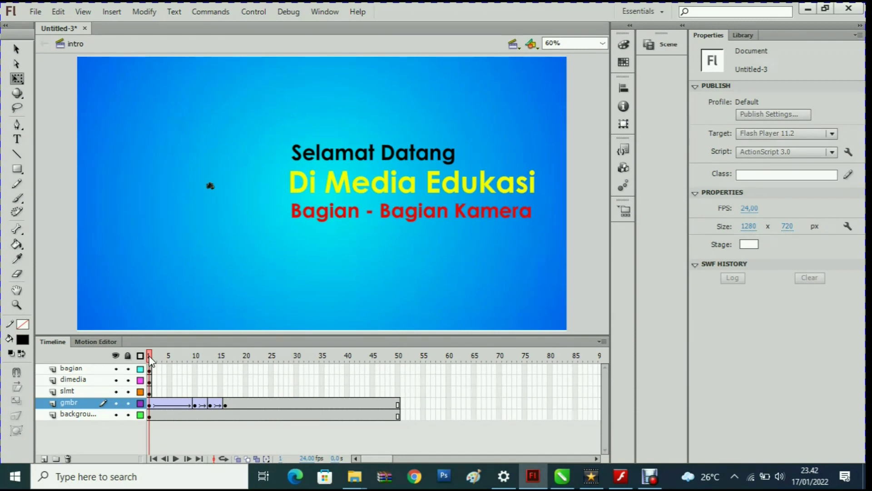
{"action": "key", "text": "Return"}
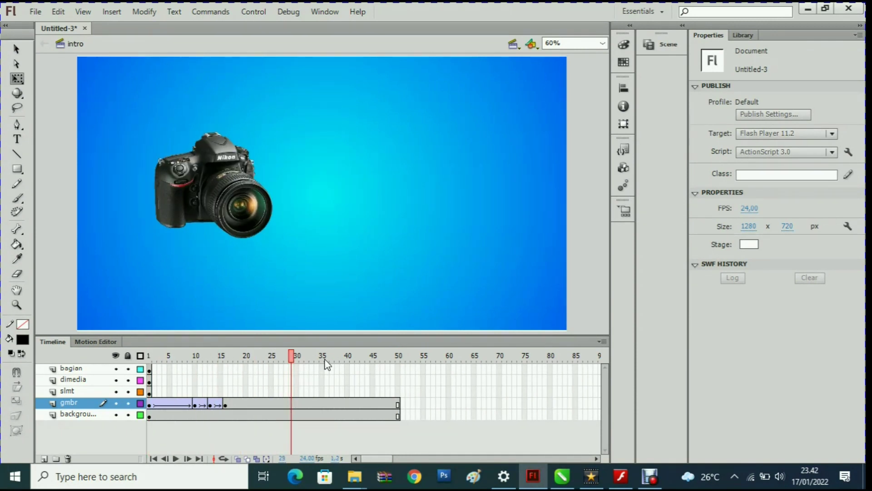
{"action": "left_click_drag", "start_coordinate": [293, 357], "coordinate": [229, 373]}
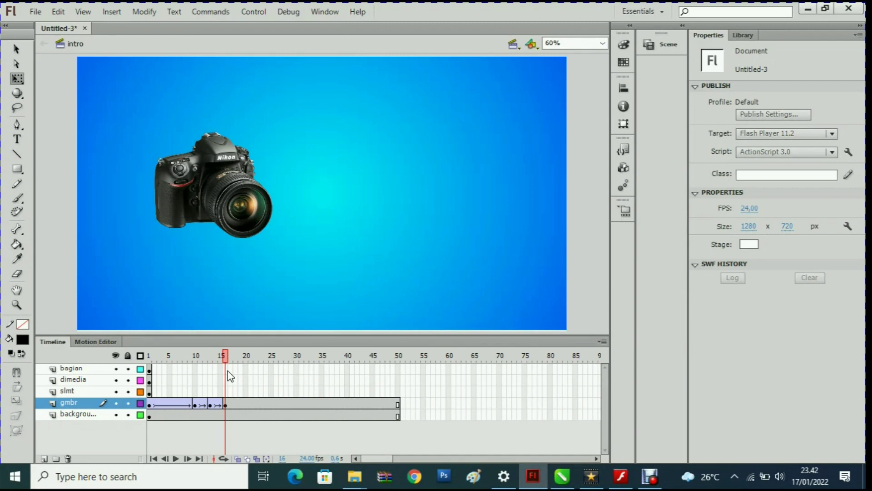
{"action": "left_click", "coordinate": [151, 392]}
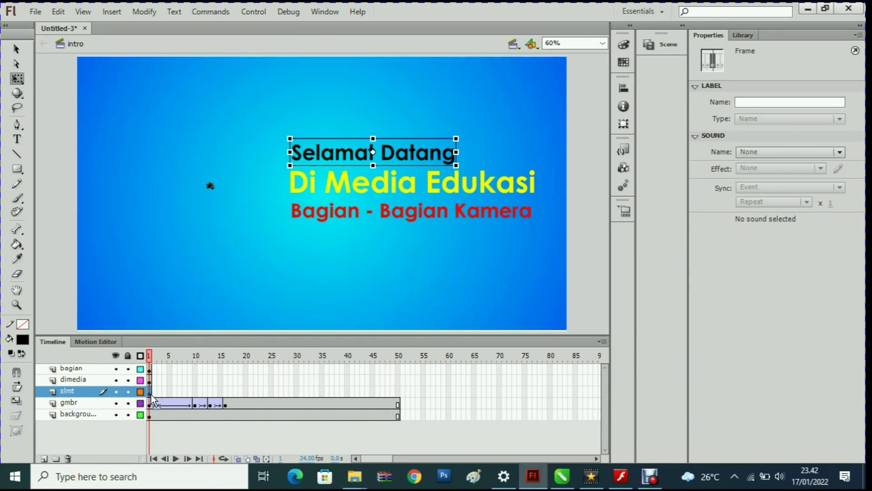
{"action": "mouse_move", "coordinate": [151, 394]}
{"action": "left_mouse_down"}
{"action": "mouse_move", "coordinate": [224, 399]}
{"action": "mouse_move", "coordinate": [160, 398]}
{"action": "left_mouse_up"}
{"action": "left_click_drag", "start_coordinate": [152, 393], "coordinate": [171, 393]}
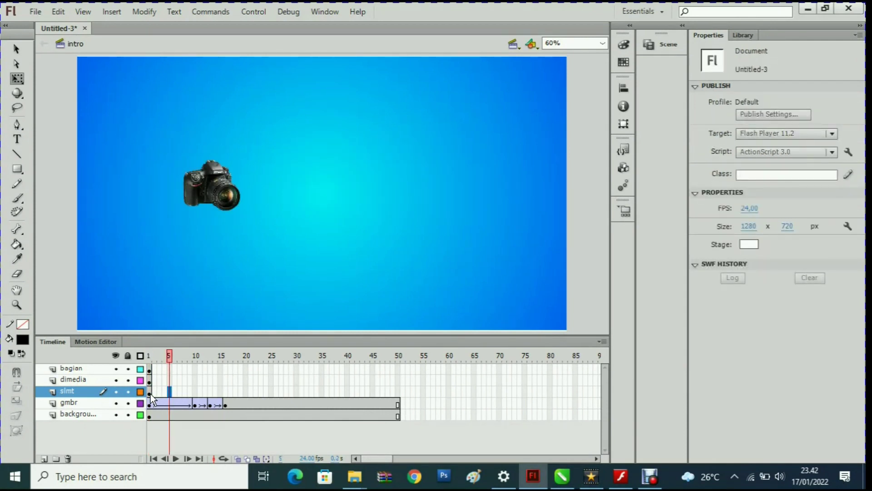
{"action": "key", "text": "ctrl+z"}
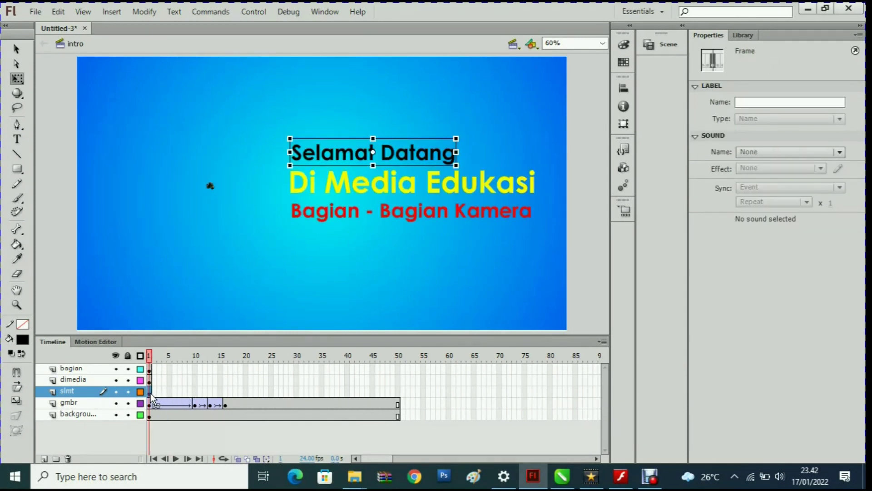
{"action": "left_click_drag", "start_coordinate": [151, 393], "coordinate": [227, 395]}
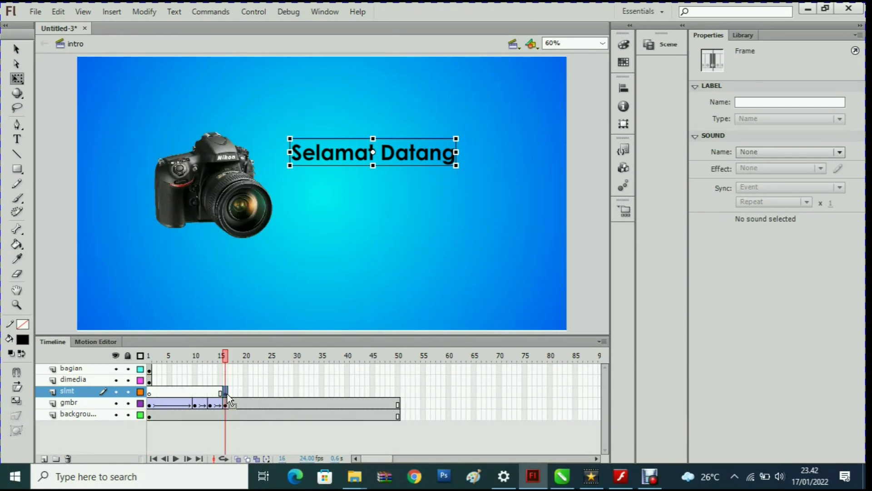
{"action": "key", "text": "ctrl+z"}
{"action": "key", "text": "ctrl+z"}
{"action": "left_click", "coordinate": [215, 393]}
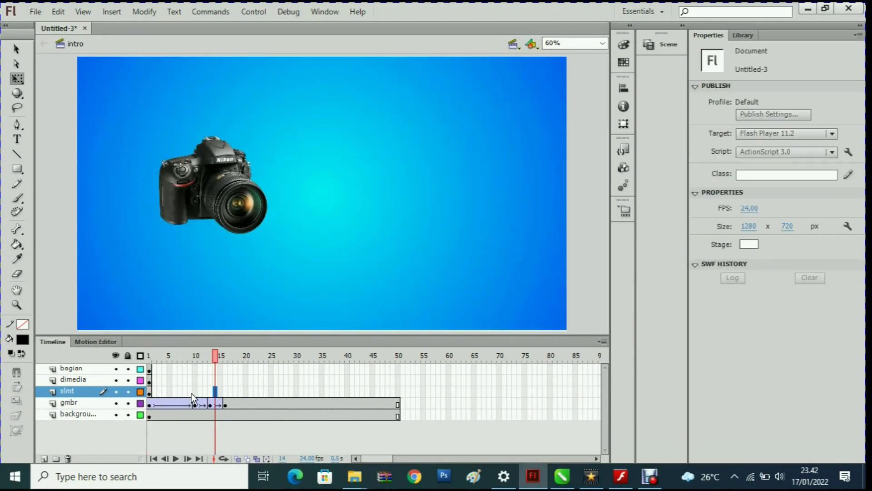
Step: Move the slmt layer's keyframe from frame 1 to frame 16 and check both frames
{"action": "left_click", "coordinate": [152, 394]}
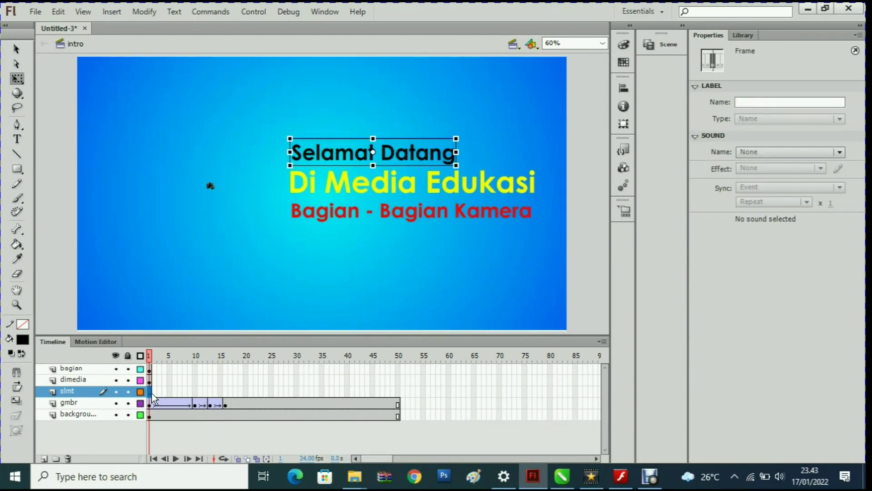
{"action": "left_click_drag", "start_coordinate": [210, 394], "coordinate": [227, 393]}
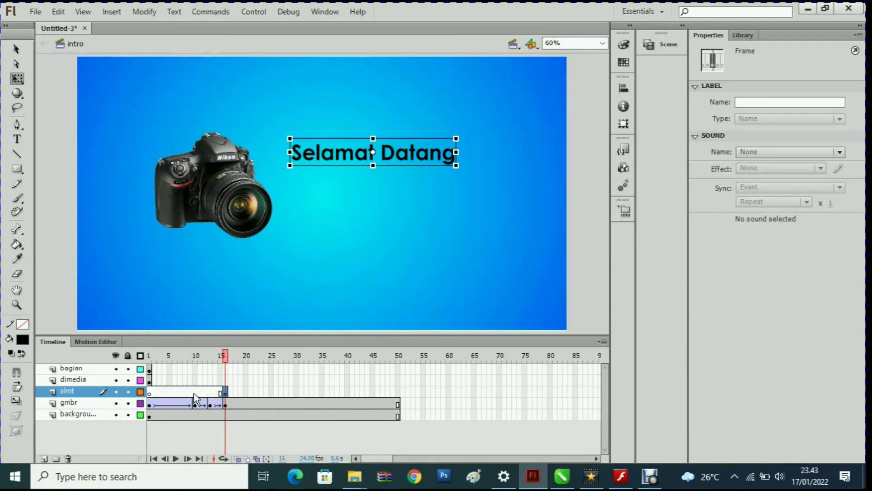
{"action": "left_click", "coordinate": [150, 396]}
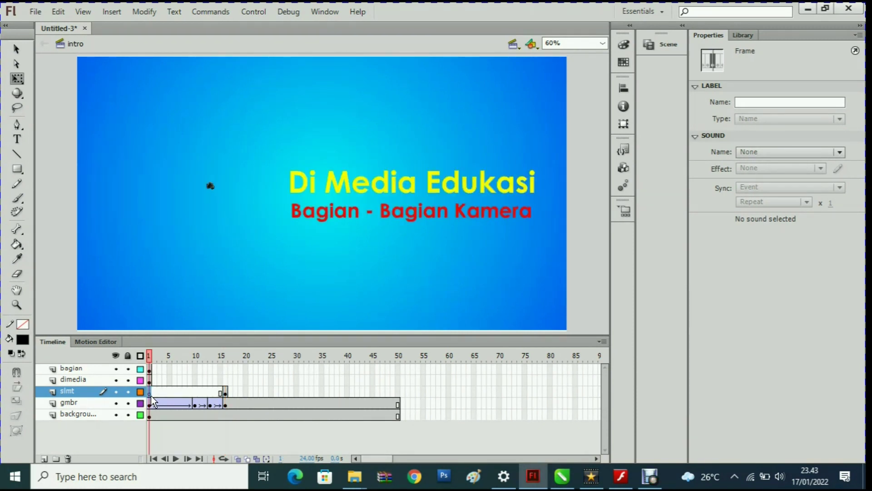
{"action": "left_click", "coordinate": [228, 393]}
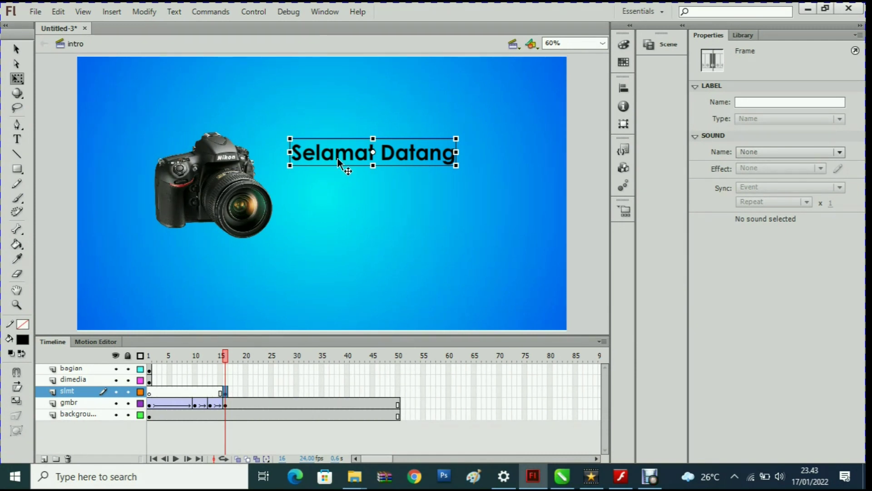
Step: Insert a keyframe for the "Selamat Datang" text at frame 25 of the slmt layer
{"action": "left_click", "coordinate": [274, 394]}
{"action": "right_click", "coordinate": [274, 394]}
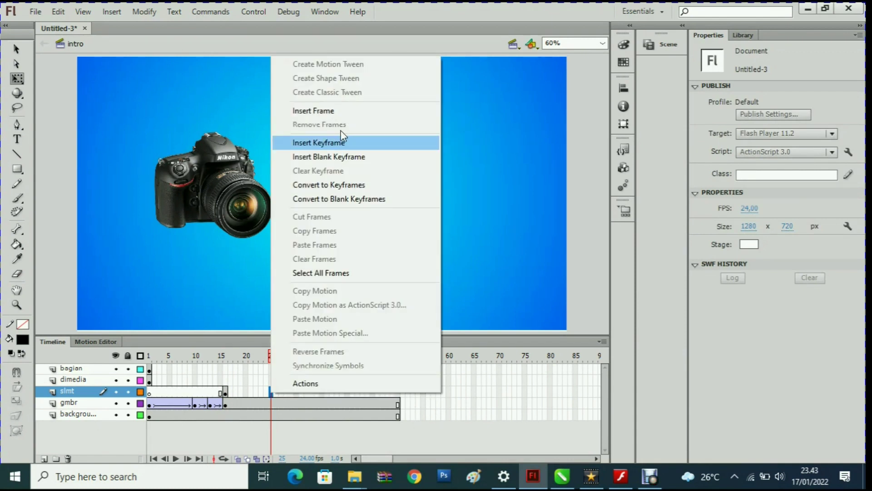
{"action": "left_click", "coordinate": [338, 143]}
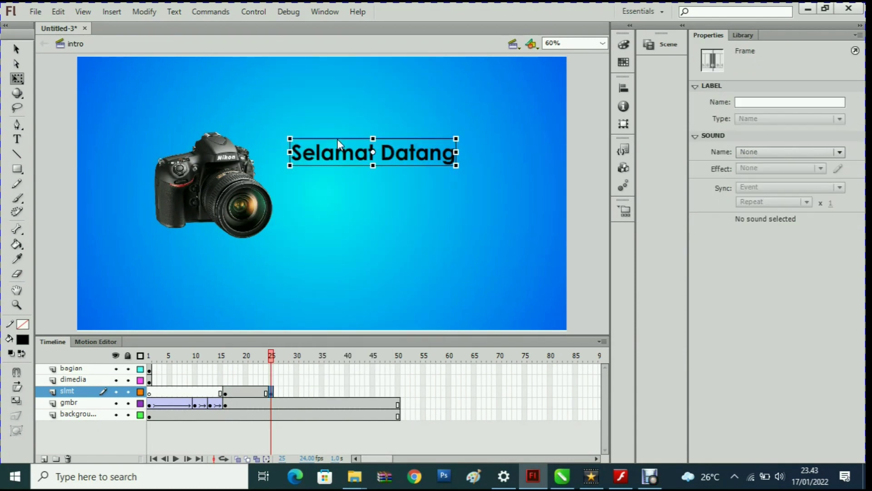
Step: At frame 16 of the slmt layer, move "Selamat Datang" off the stage's right side to about X 1298, and compare it with frame 25
{"action": "left_click", "coordinate": [226, 393]}
{"action": "left_click", "coordinate": [274, 394]}
{"action": "left_click", "coordinate": [226, 393]}
{"action": "left_click", "coordinate": [273, 393]}
{"action": "left_click", "coordinate": [226, 393]}
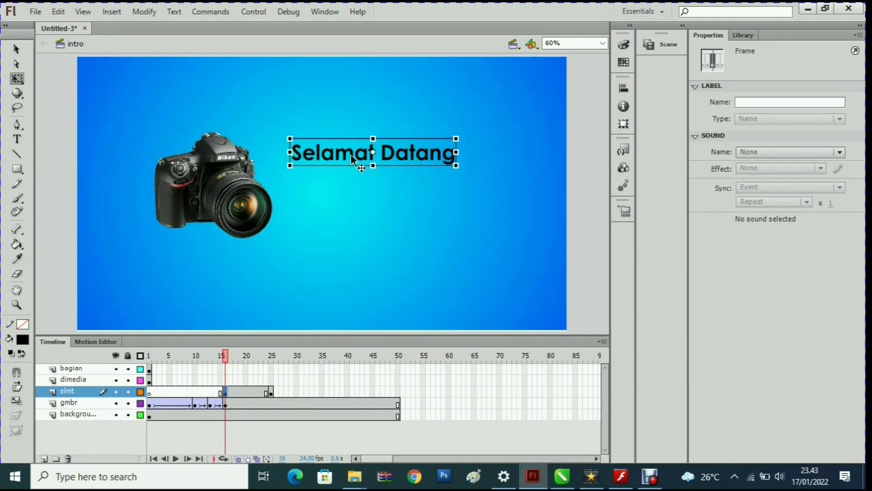
{"action": "left_click_drag", "start_coordinate": [352, 158], "coordinate": [591, 156]}
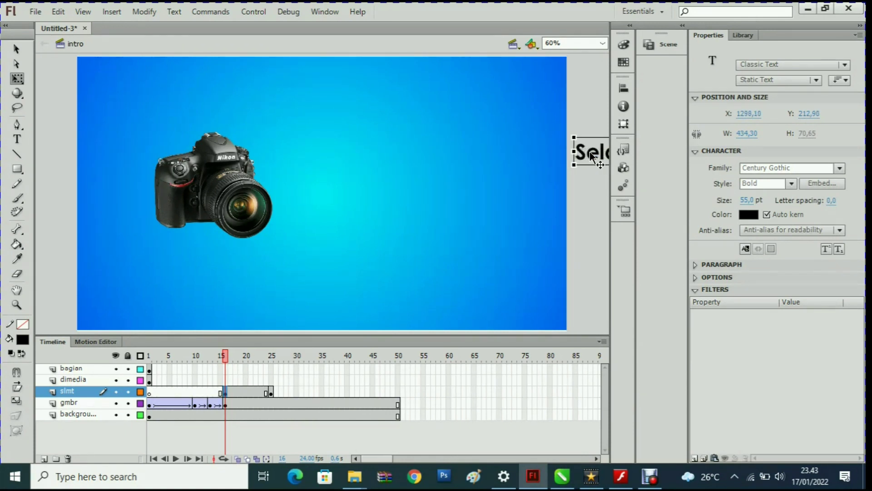
{"action": "left_click", "coordinate": [272, 391]}
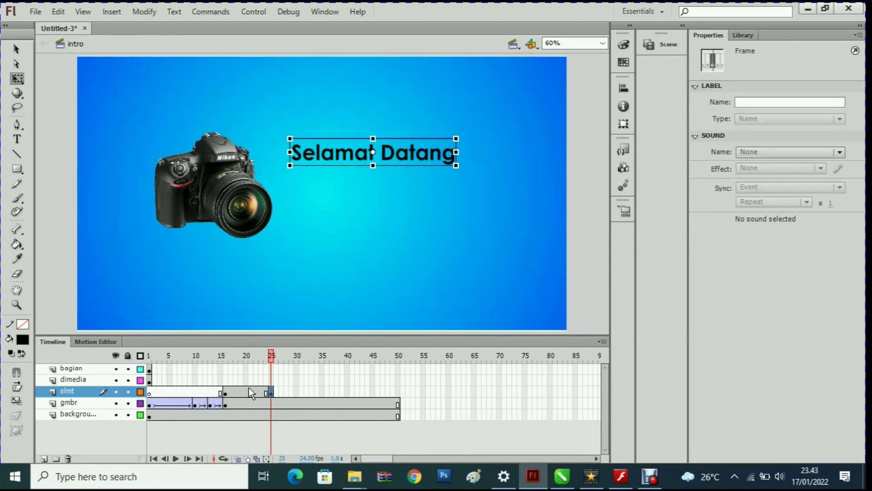
{"action": "left_click", "coordinate": [226, 391]}
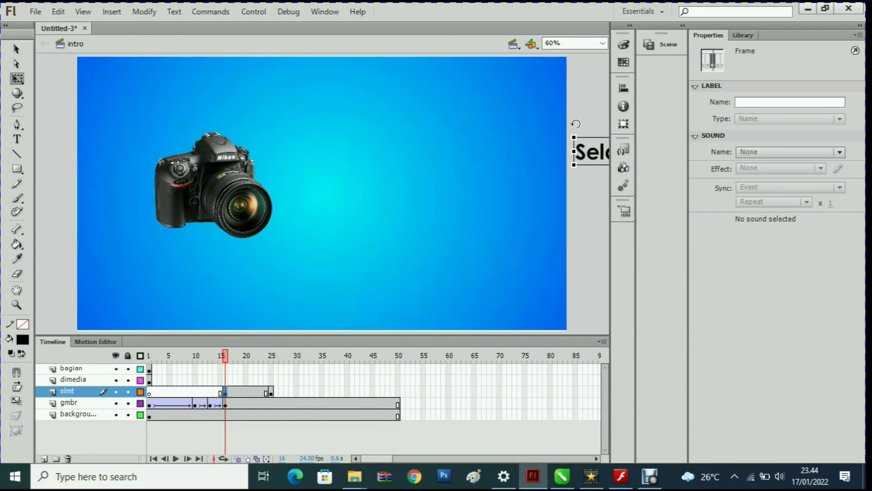
{"action": "left_click", "coordinate": [274, 390]}
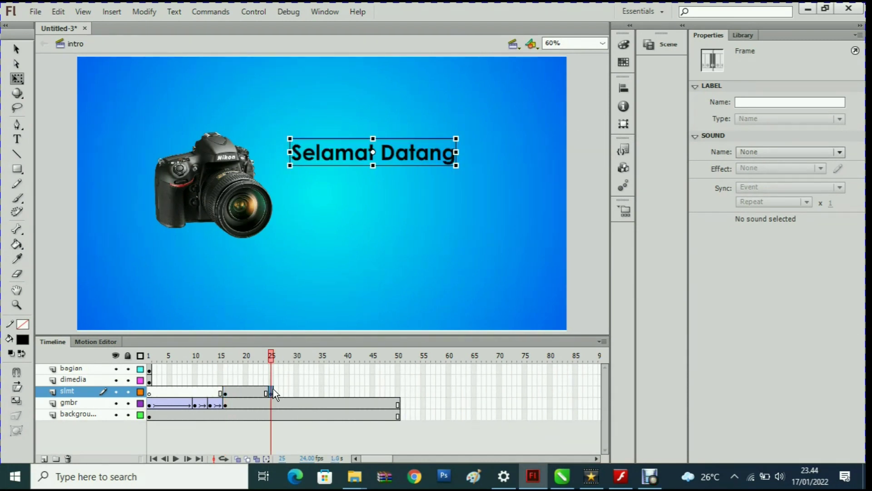
Step: Insert a keyframe at frame 31 of the slmt layer and compare it with the keyframe at frame 25
{"action": "right_click", "coordinate": [301, 392]}
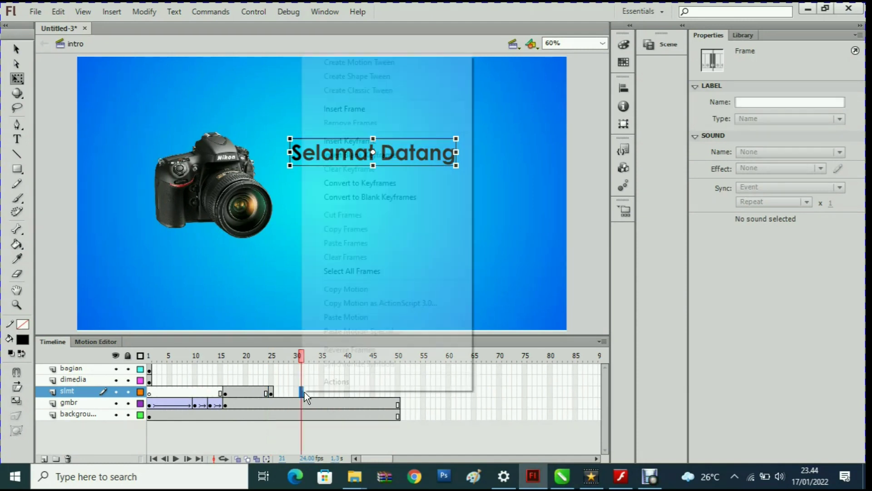
{"action": "left_click", "coordinate": [376, 141]}
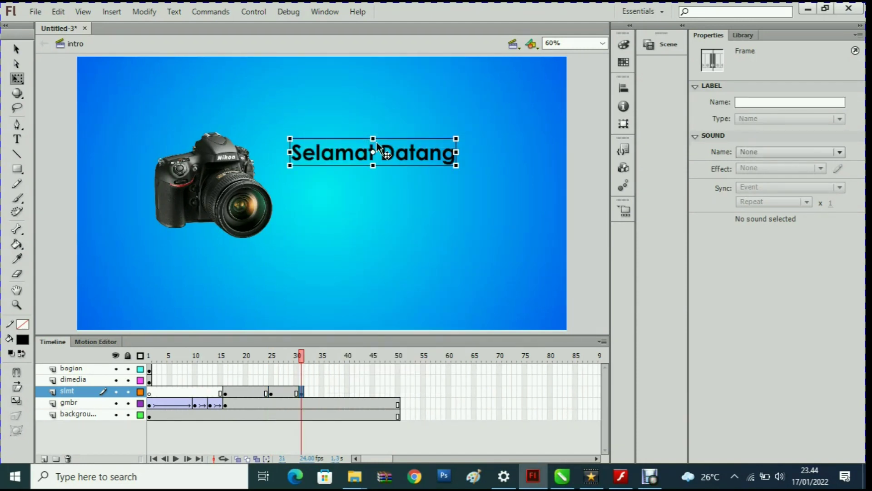
{"action": "left_click", "coordinate": [271, 391]}
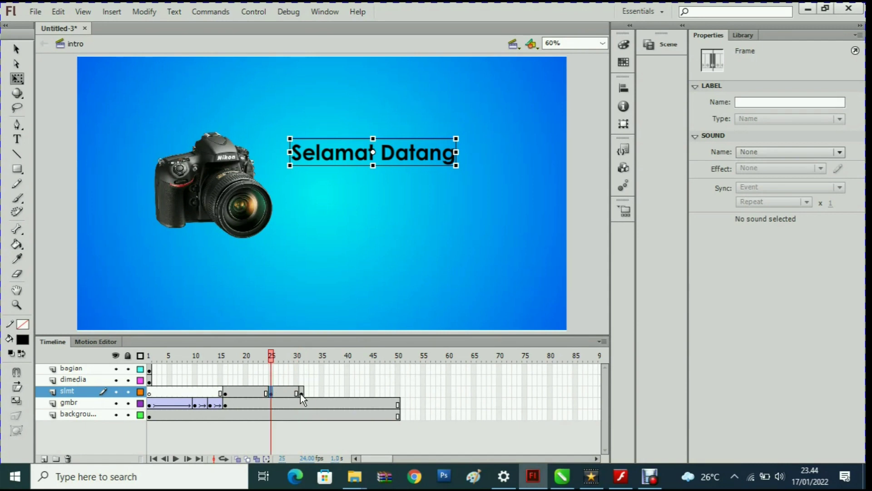
{"action": "left_click", "coordinate": [303, 392]}
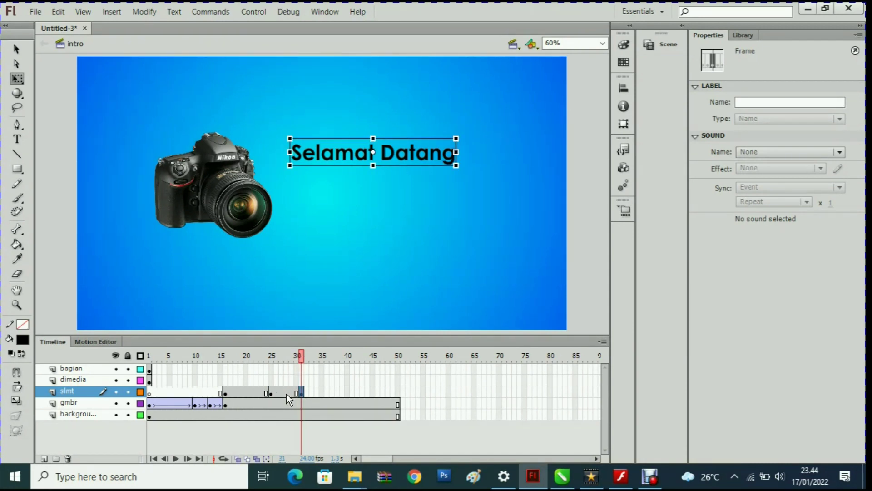
Step: Insert a keyframe at frame 28 of the slmt layer, shift "Selamat Datang" slightly right to about X 589, and compare the neighbouring keyframes
{"action": "left_click", "coordinate": [286, 394]}
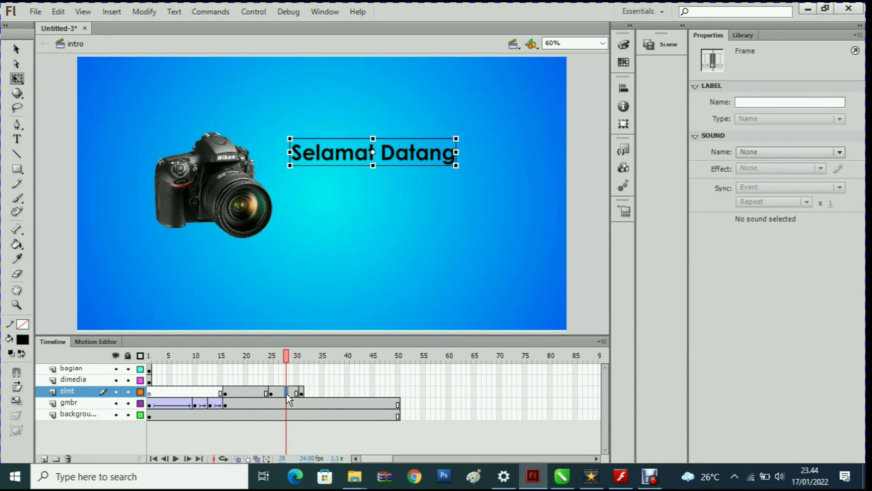
{"action": "right_click", "coordinate": [287, 393]}
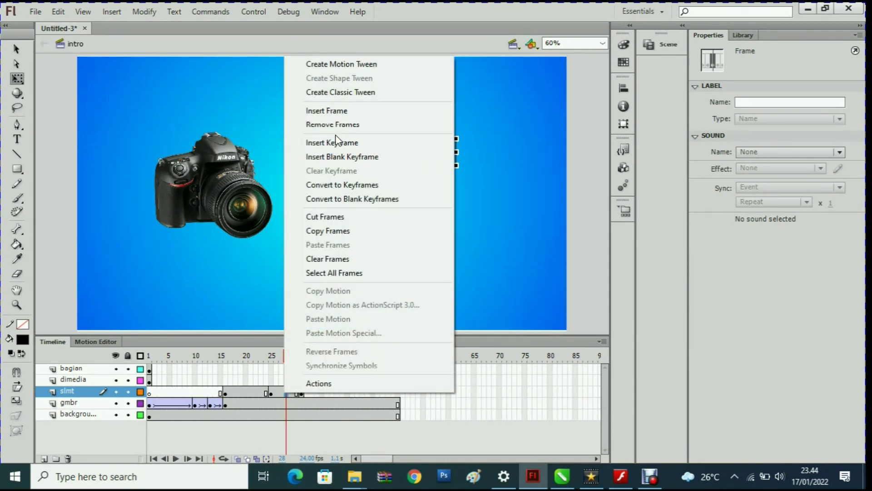
{"action": "left_click", "coordinate": [337, 142]}
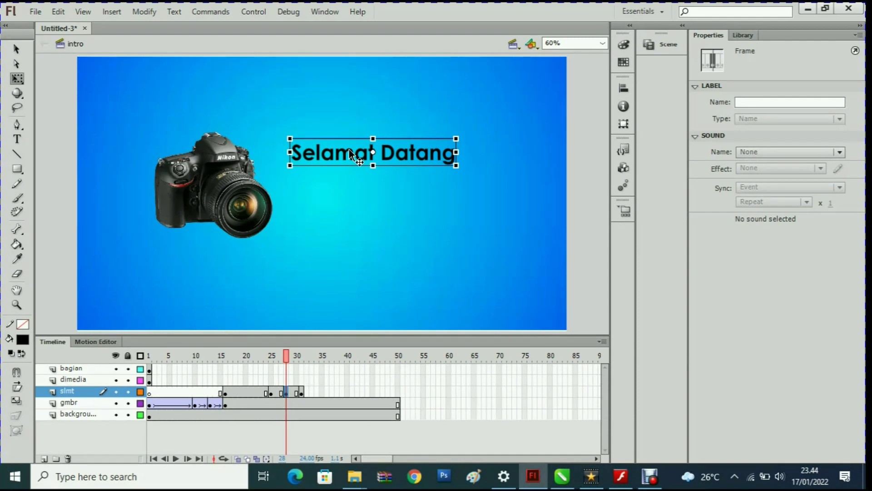
{"action": "mouse_move", "coordinate": [350, 151]}
{"action": "left_mouse_down"}
{"action": "mouse_move", "coordinate": [294, 151]}
{"action": "mouse_move", "coordinate": [363, 153]}
{"action": "left_mouse_up"}
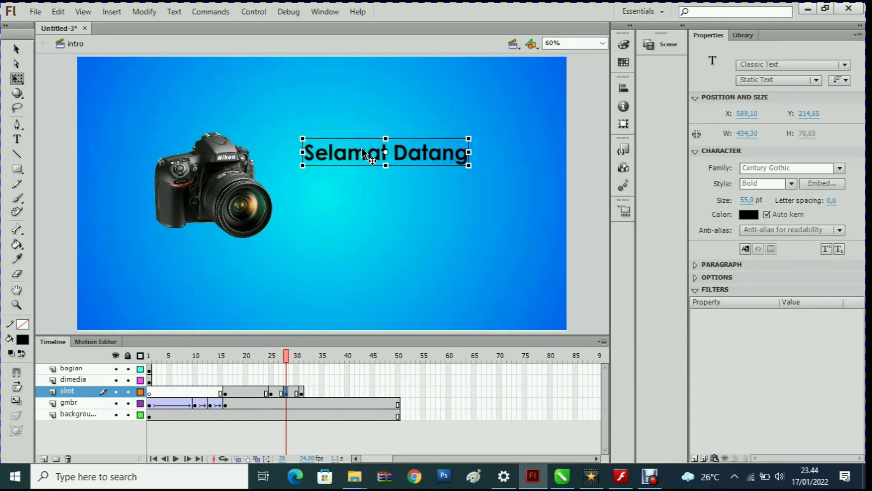
{"action": "left_click", "coordinate": [228, 394]}
{"action": "left_click", "coordinate": [274, 394]}
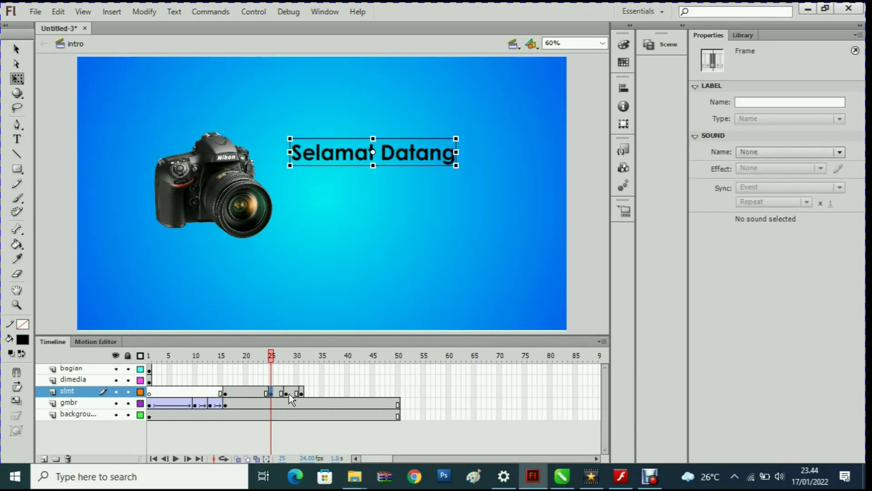
{"action": "left_click", "coordinate": [290, 394]}
{"action": "left_click", "coordinate": [302, 394]}
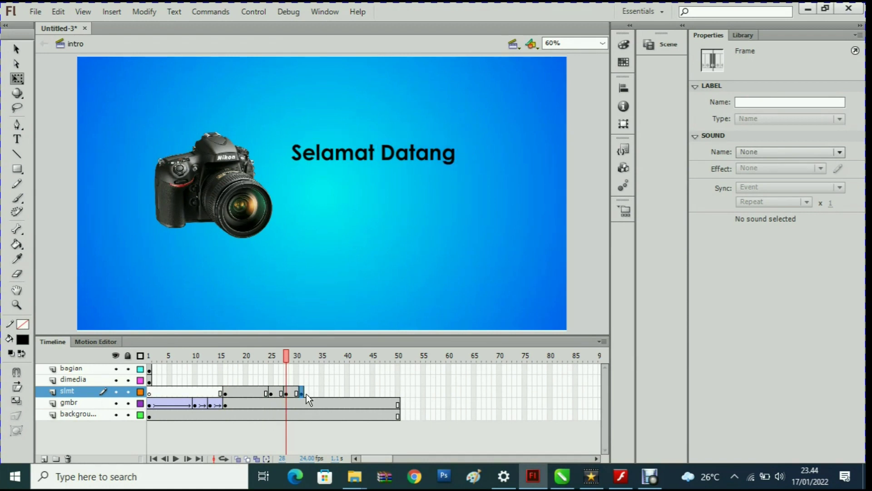
Step: Create classic tweens between the slmt layer's keyframes at frames 16, 25, 28 and 31, and play the animation from frame 1
{"action": "right_click", "coordinate": [260, 392]}
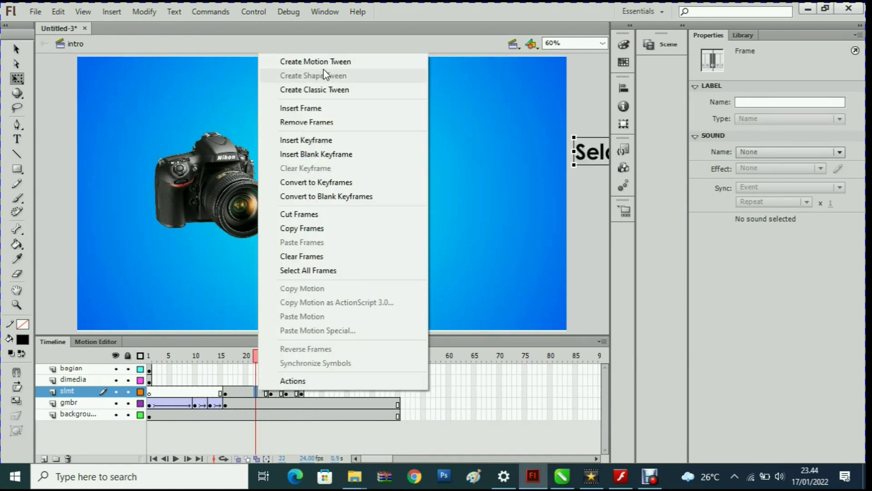
{"action": "left_click", "coordinate": [323, 90]}
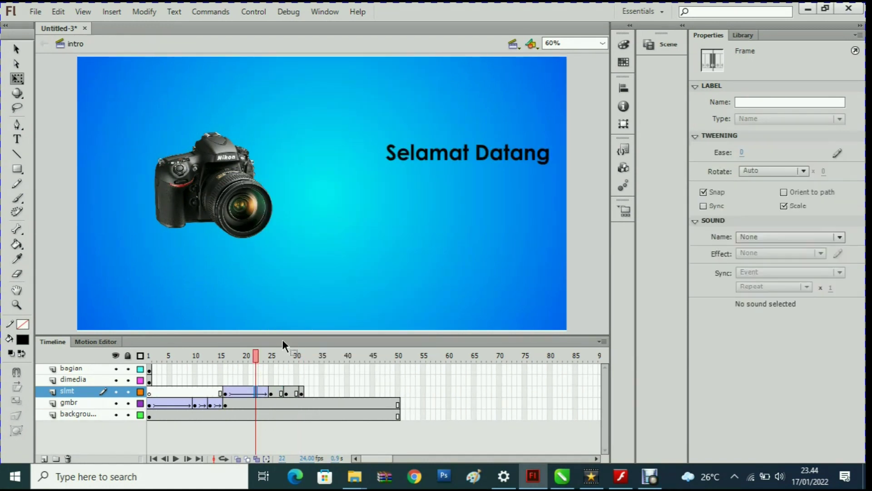
{"action": "right_click", "coordinate": [279, 394]}
{"action": "left_click", "coordinate": [348, 93]}
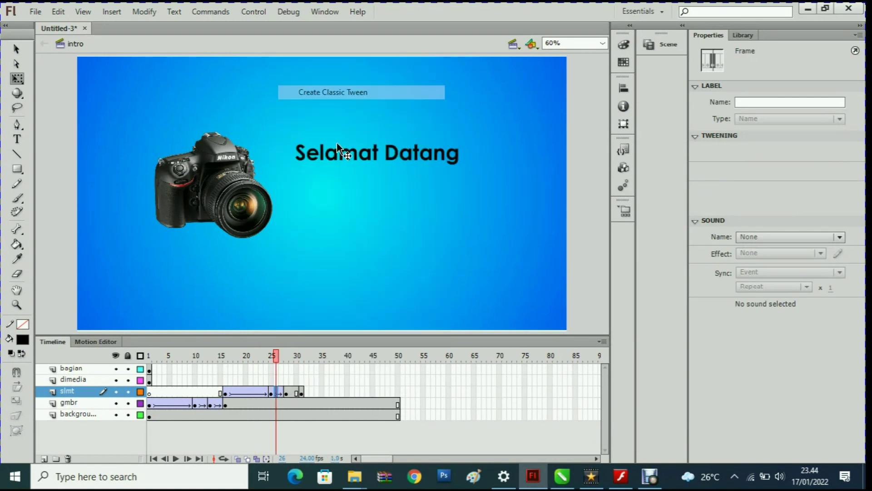
{"action": "right_click", "coordinate": [292, 393]}
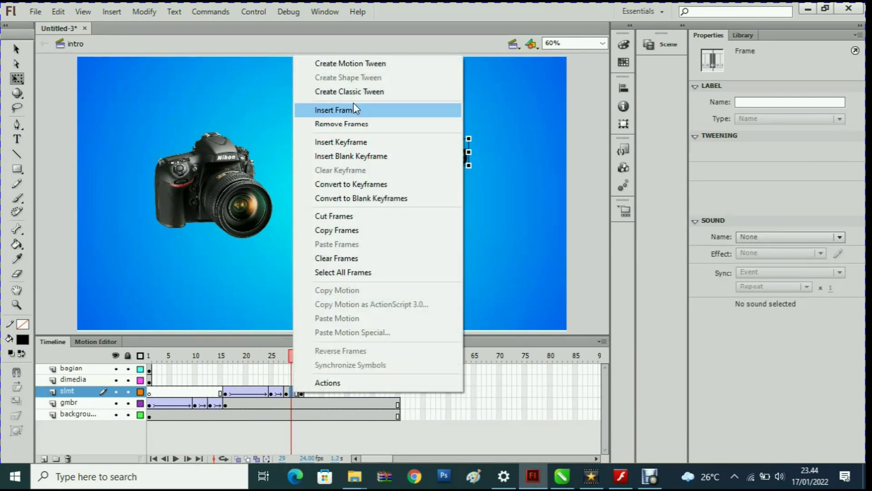
{"action": "left_click", "coordinate": [455, 91]}
{"action": "left_click_drag", "start_coordinate": [292, 356], "coordinate": [124, 355]}
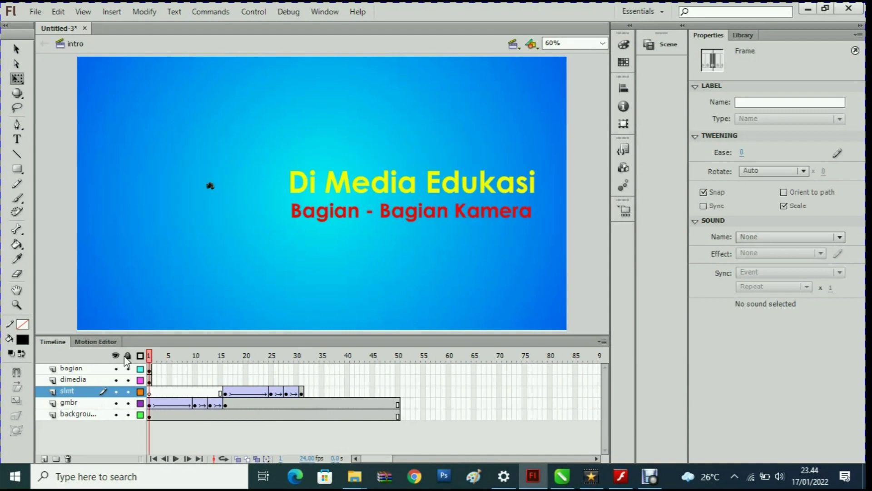
{"action": "key", "text": "Return"}
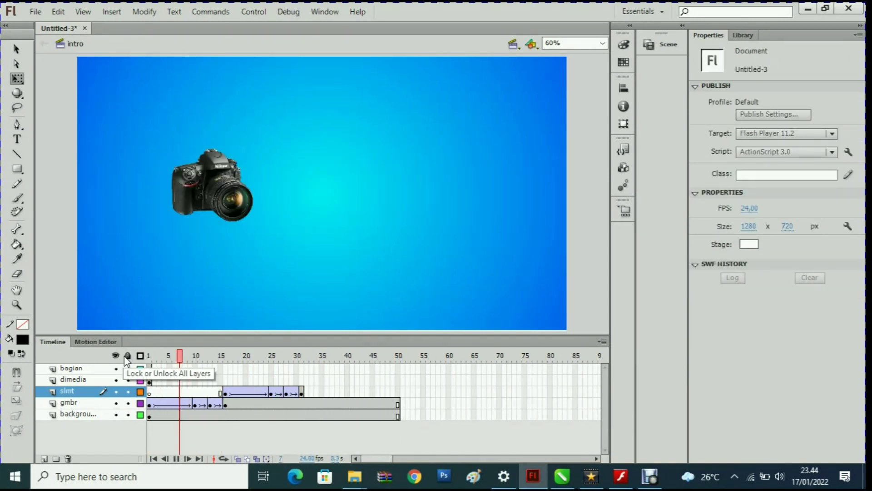
Step: Extend the slmt layer with frames up to frame 50 and scrub the timeline back to frame 40
{"action": "left_click", "coordinate": [402, 391]}
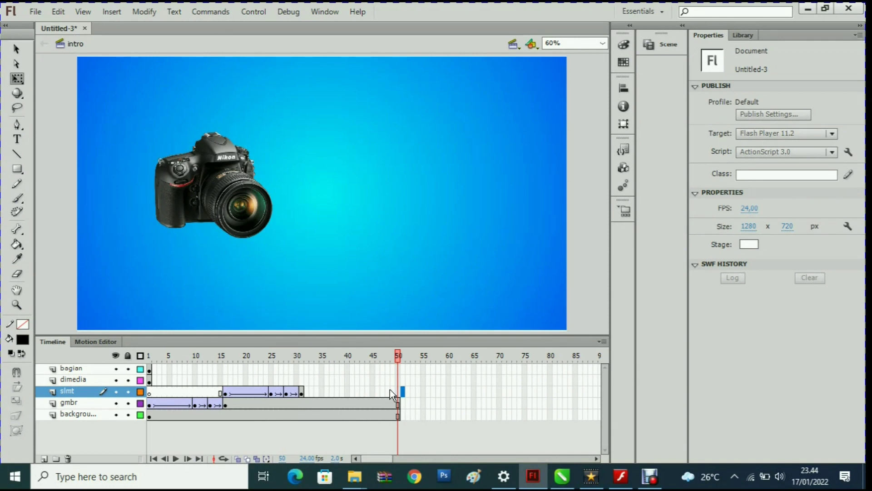
{"action": "left_click", "coordinate": [402, 390]}
{"action": "right_click", "coordinate": [402, 390]}
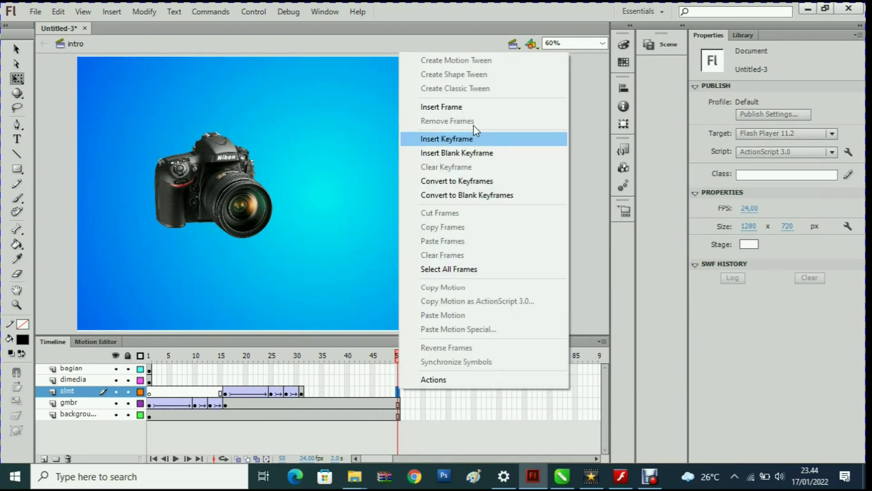
{"action": "left_click", "coordinate": [469, 104]}
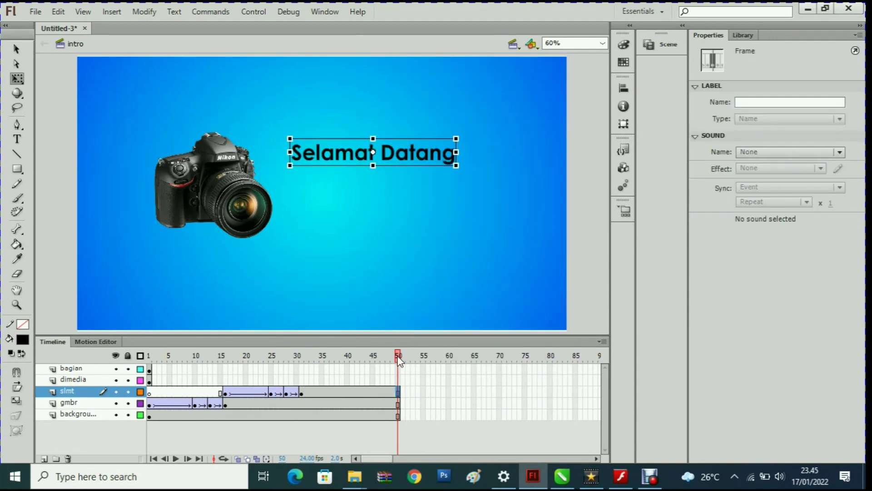
{"action": "left_click_drag", "start_coordinate": [398, 358], "coordinate": [350, 359]}
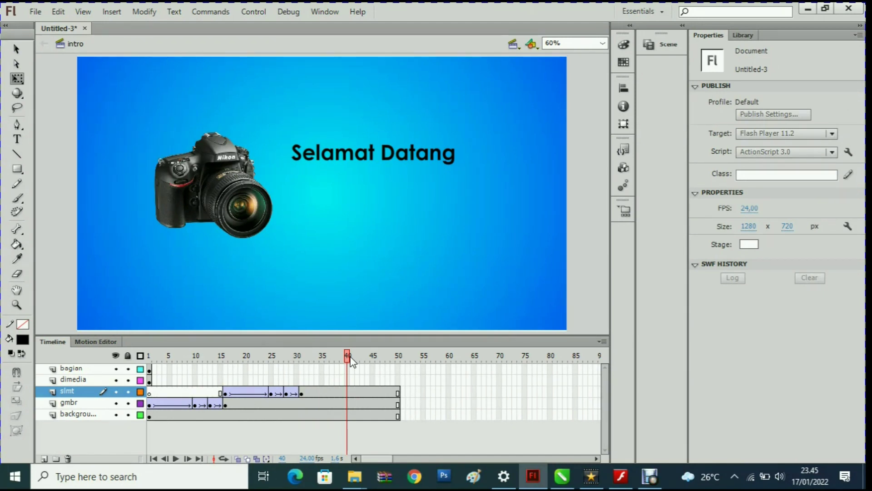
Step: Move the dimedia layer's "Di Media Edukasi" keyframe from frame 1 to frame 30
{"action": "left_click", "coordinate": [83, 381]}
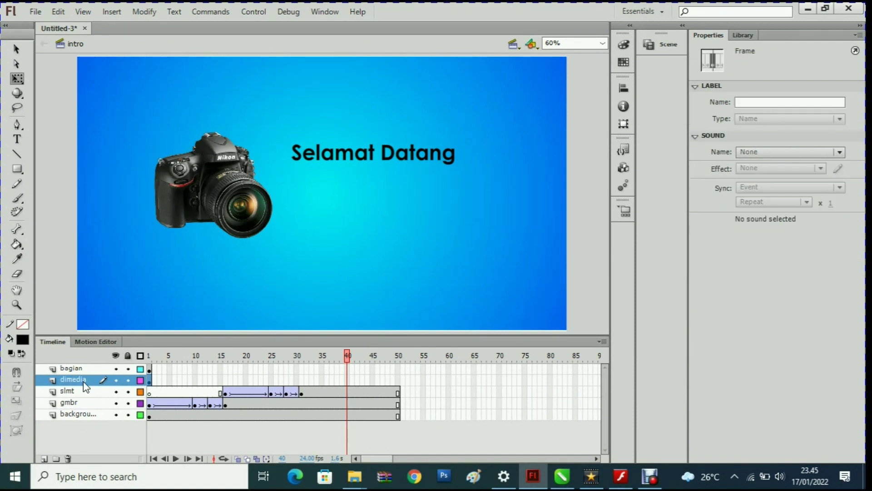
{"action": "left_click", "coordinate": [151, 381]}
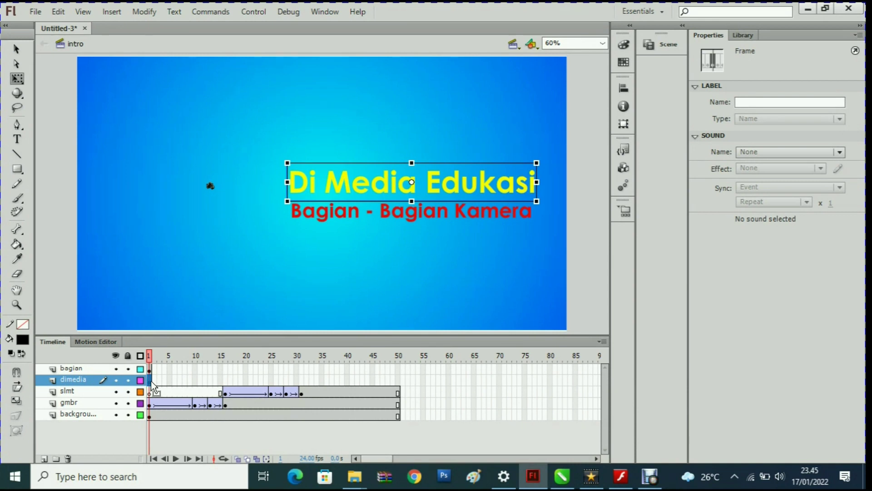
{"action": "left_click", "coordinate": [286, 380]}
{"action": "key", "text": "F6"}
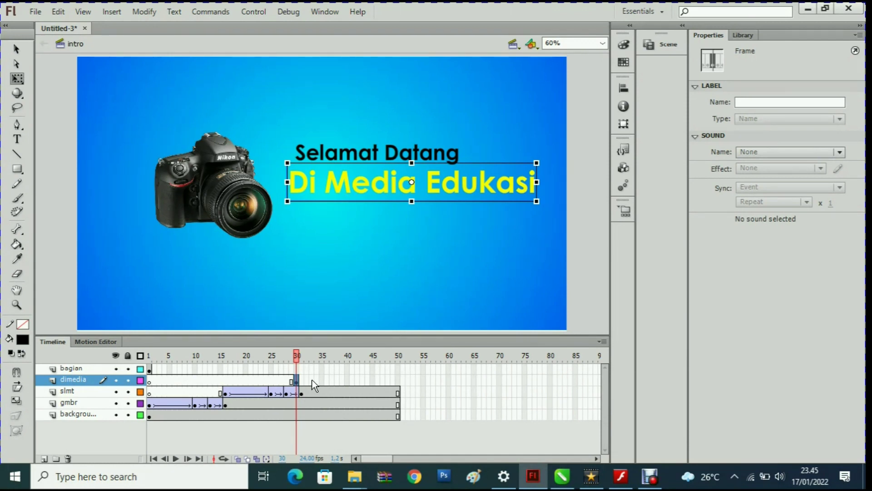
Step: Insert a keyframe for the "Di Media Edukasi" text at frame 40 of the dimedia layer
{"action": "left_click", "coordinate": [347, 380]}
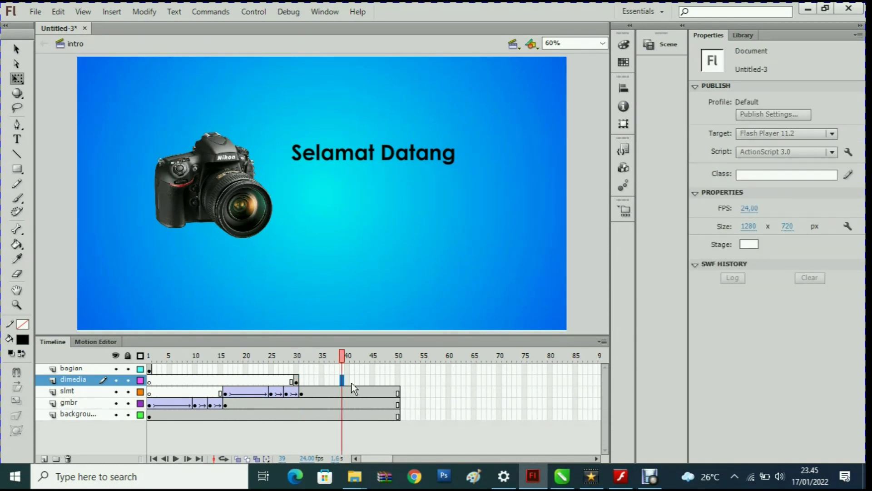
{"action": "right_click", "coordinate": [373, 415]}
{"action": "left_click", "coordinate": [351, 380]}
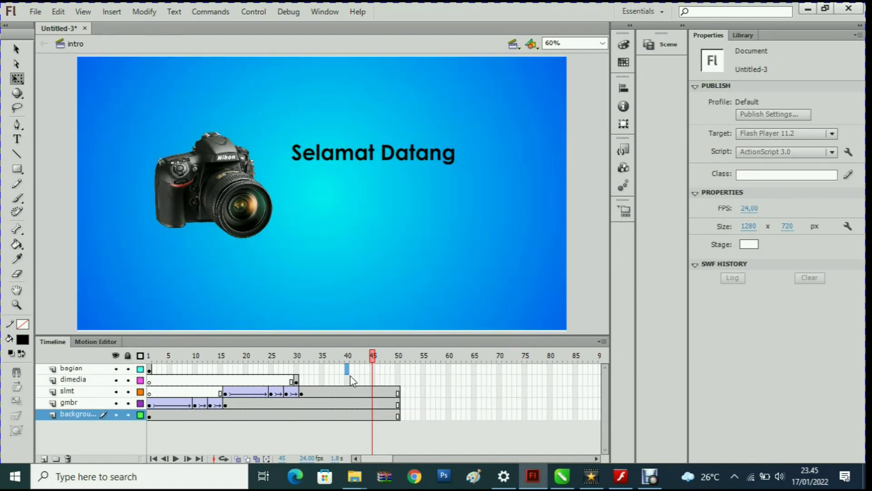
{"action": "left_click", "coordinate": [349, 380]}
{"action": "right_click", "coordinate": [351, 382]}
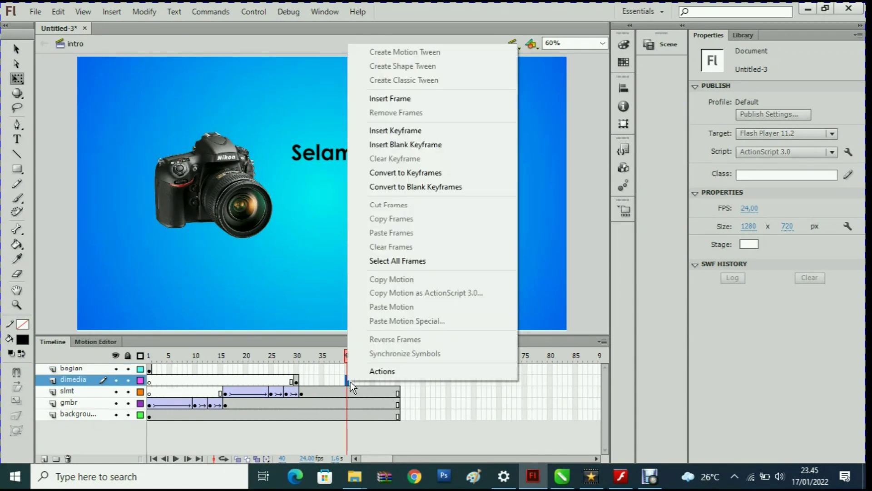
{"action": "left_click", "coordinate": [432, 130]}
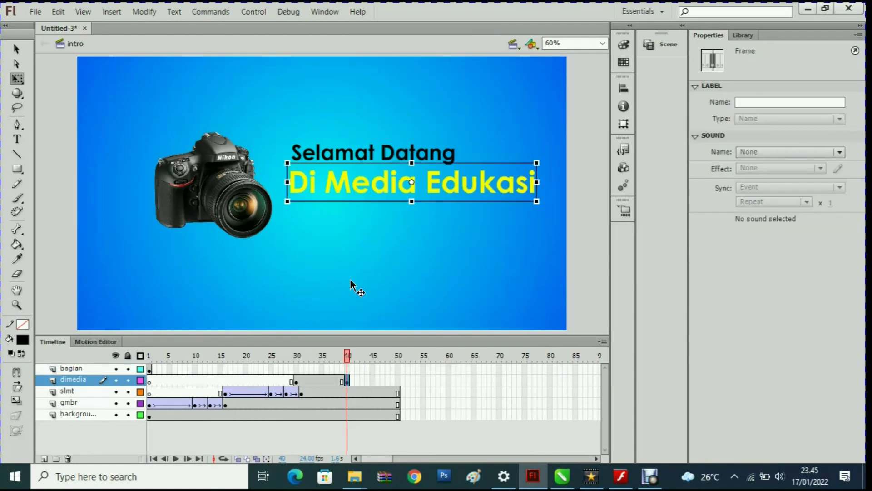
Step: At frame 30 of the dimedia layer, move "Di Media Edukasi" horizontally off the stage's right side, and compare it with frame 40
{"action": "left_click", "coordinate": [300, 382]}
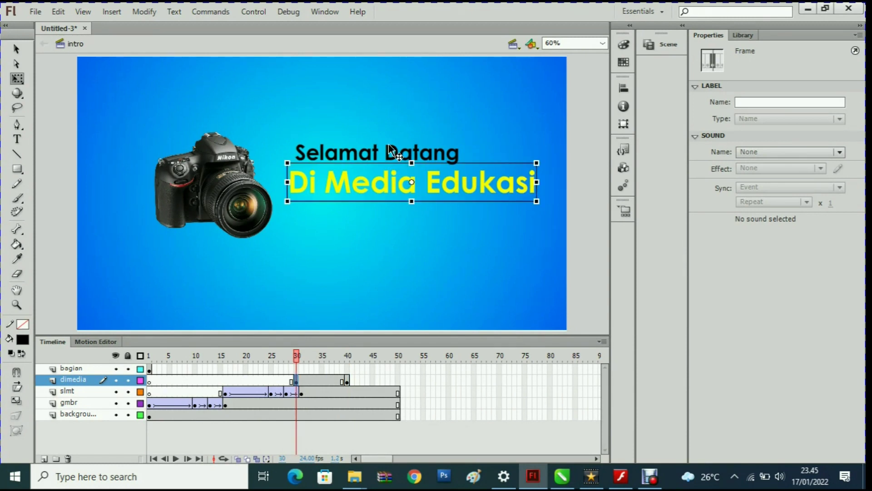
{"action": "left_click", "coordinate": [349, 382]}
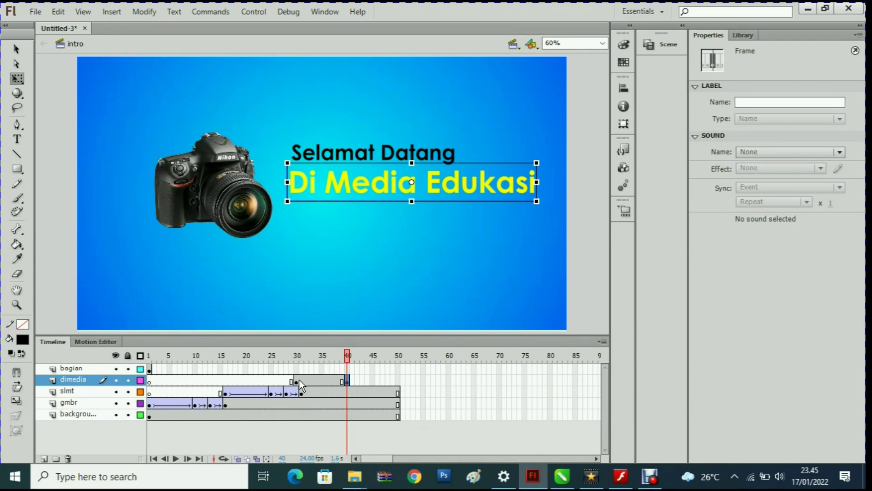
{"action": "left_click", "coordinate": [298, 381]}
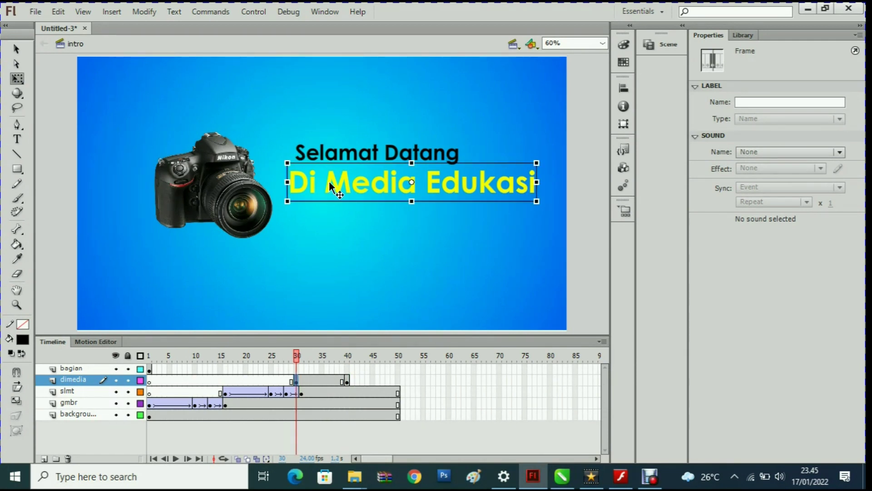
{"action": "left_click_drag", "start_coordinate": [330, 184], "coordinate": [332, 184]}
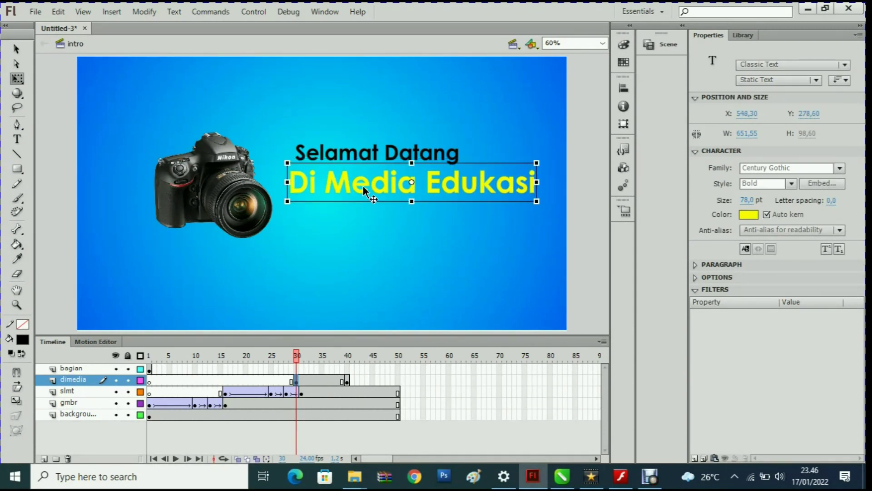
{"action": "left_click_drag", "start_coordinate": [370, 190], "coordinate": [608, 193]}
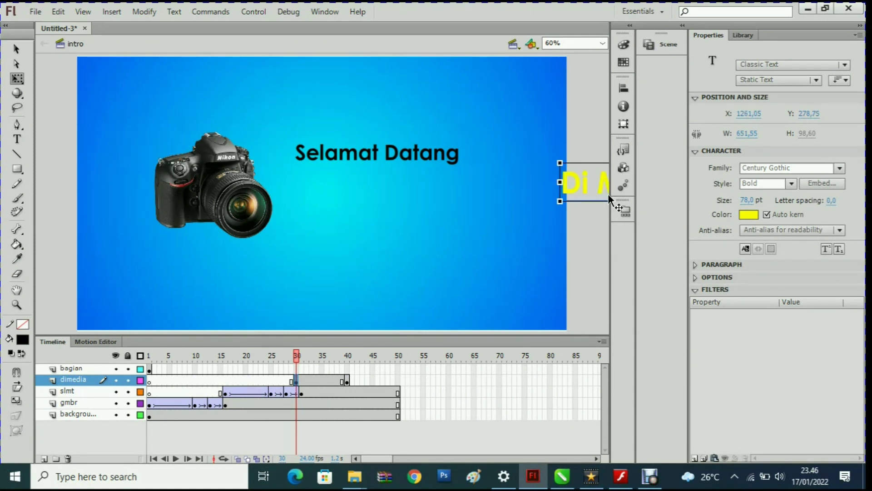
{"action": "key", "text": "ctrl+z"}
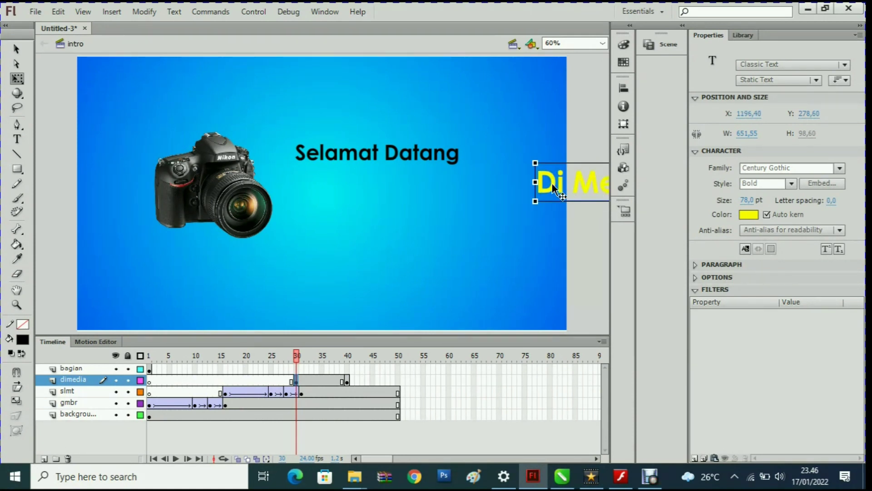
{"action": "left_click_drag", "start_coordinate": [554, 187], "coordinate": [593, 187]}
{"action": "left_click", "coordinate": [347, 380]}
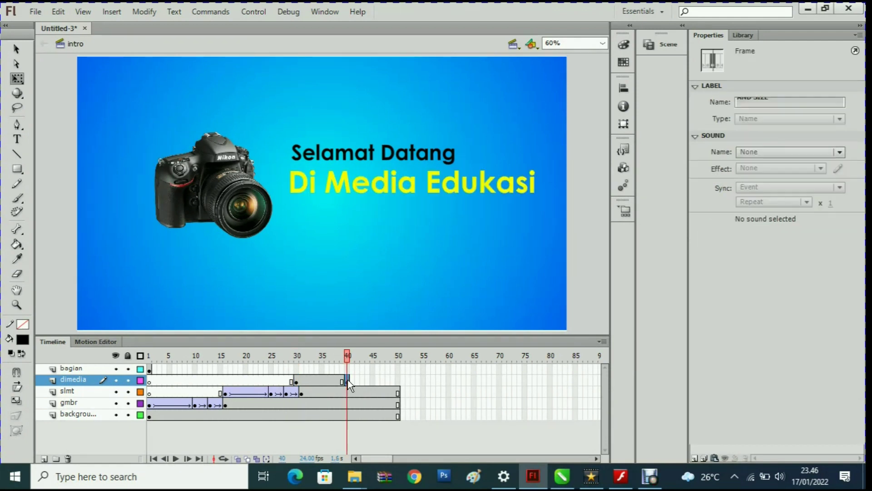
Step: Insert a keyframe at frame 46 of the dimedia layer and compare it with the keyframe at frame 40
{"action": "right_click", "coordinate": [381, 383]}
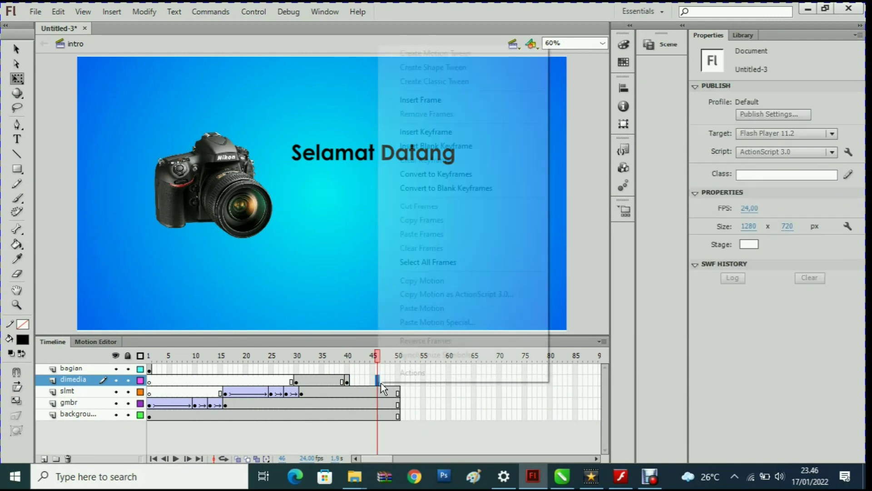
{"action": "left_click", "coordinate": [450, 132]}
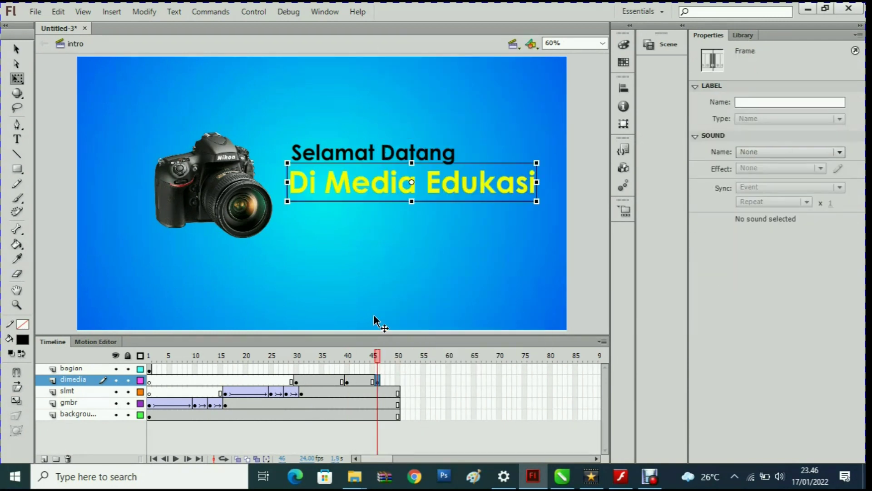
{"action": "left_click", "coordinate": [348, 382]}
{"action": "left_click", "coordinate": [378, 380]}
Step: Insert a keyframe at frame 43 of the dimedia layer and shift "Di Media Edukasi" slightly right there, to about X 581
{"action": "left_click", "coordinate": [365, 382]}
{"action": "right_click", "coordinate": [364, 382]}
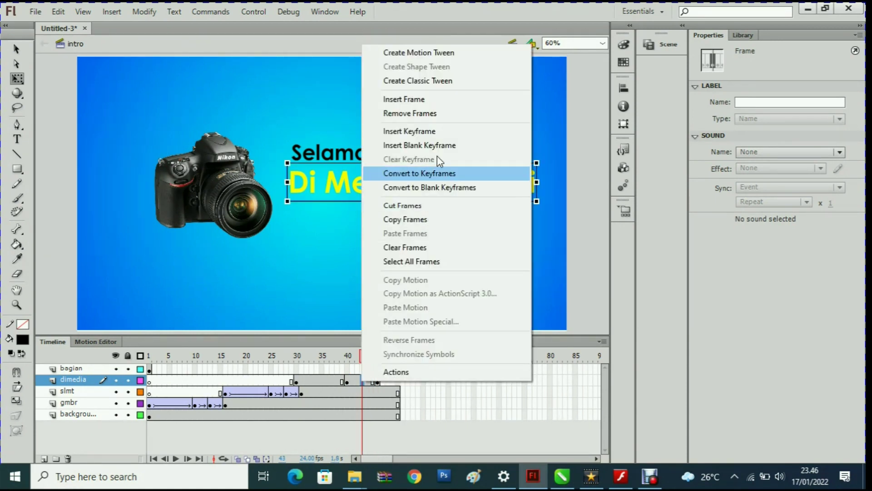
{"action": "left_click", "coordinate": [435, 132]}
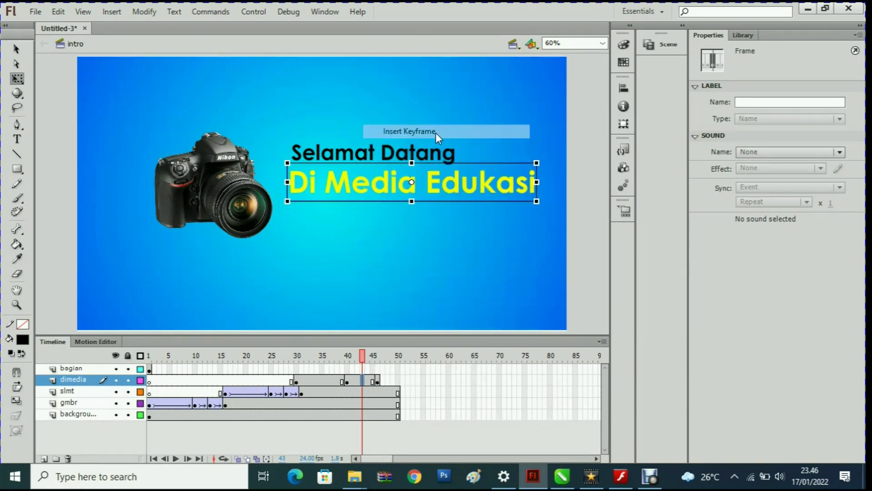
{"action": "left_click", "coordinate": [342, 186]}
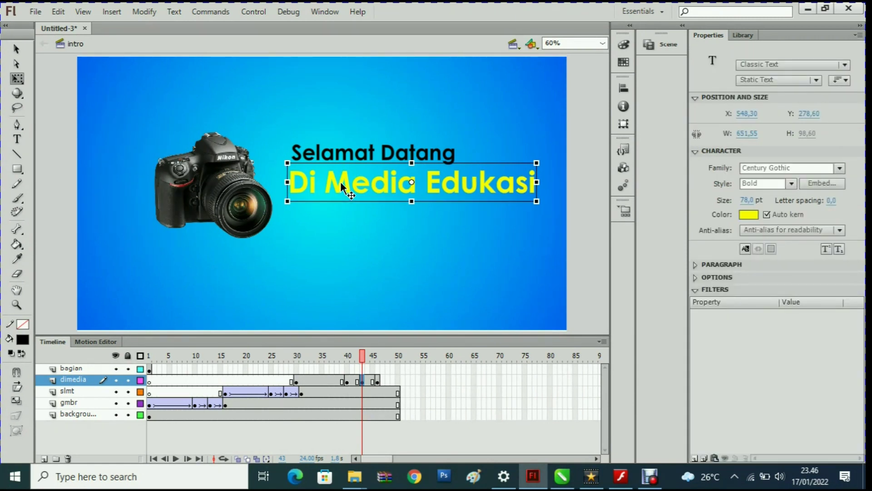
{"action": "left_click_drag", "start_coordinate": [342, 186], "coordinate": [354, 187]}
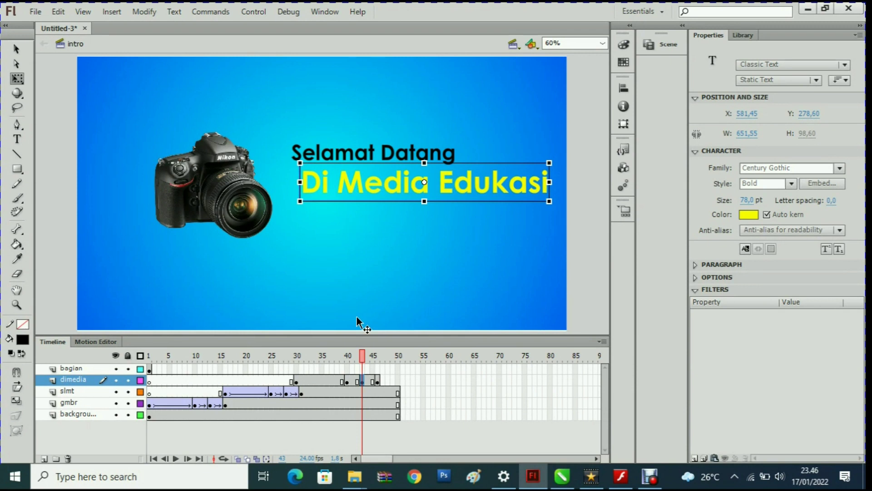
Step: Create classic tweens on the dimedia layer between the keyframes at frames 30, 40, 43 and 46
{"action": "right_click", "coordinate": [324, 381]}
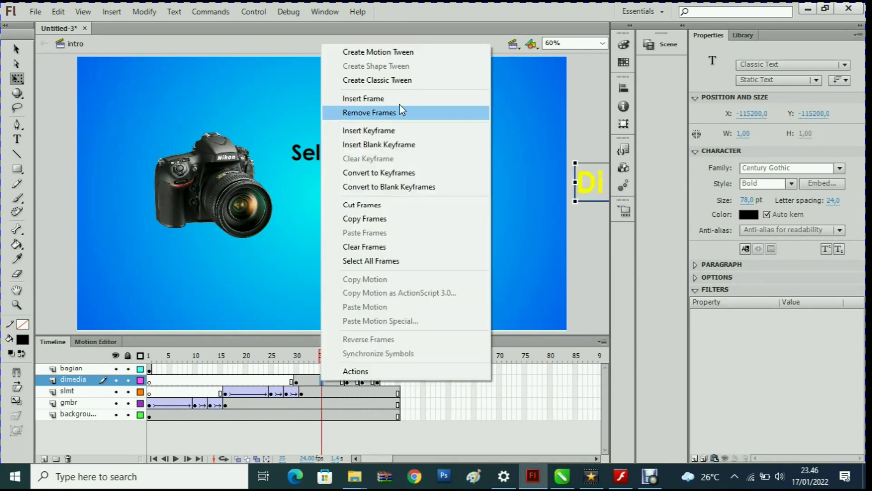
{"action": "left_click", "coordinate": [396, 77]}
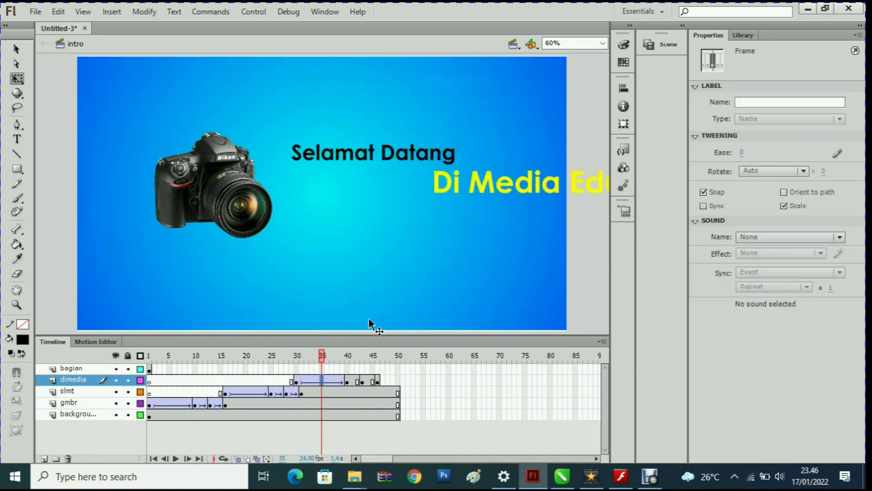
{"action": "right_click", "coordinate": [359, 383]}
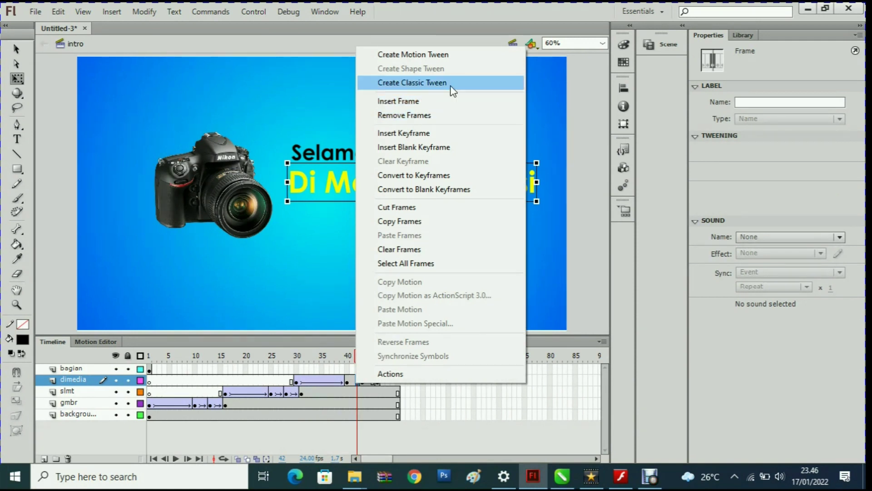
{"action": "left_click", "coordinate": [451, 87]}
{"action": "right_click", "coordinate": [372, 381]}
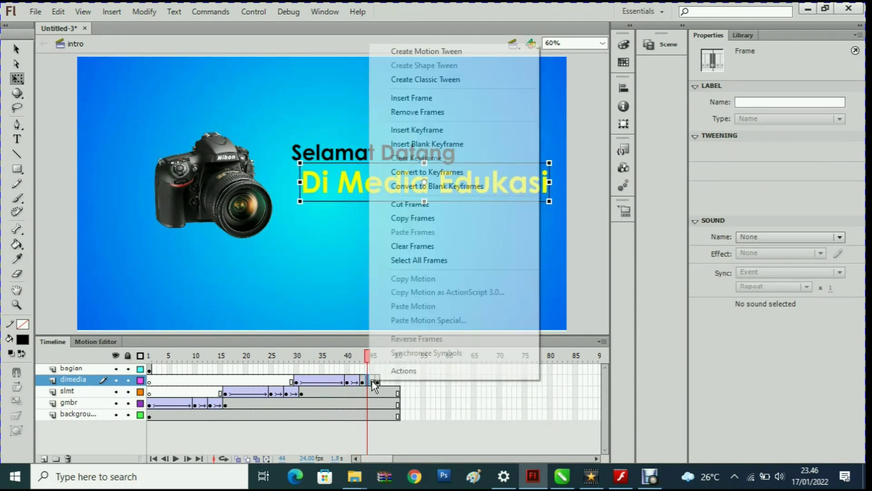
{"action": "left_click", "coordinate": [431, 78]}
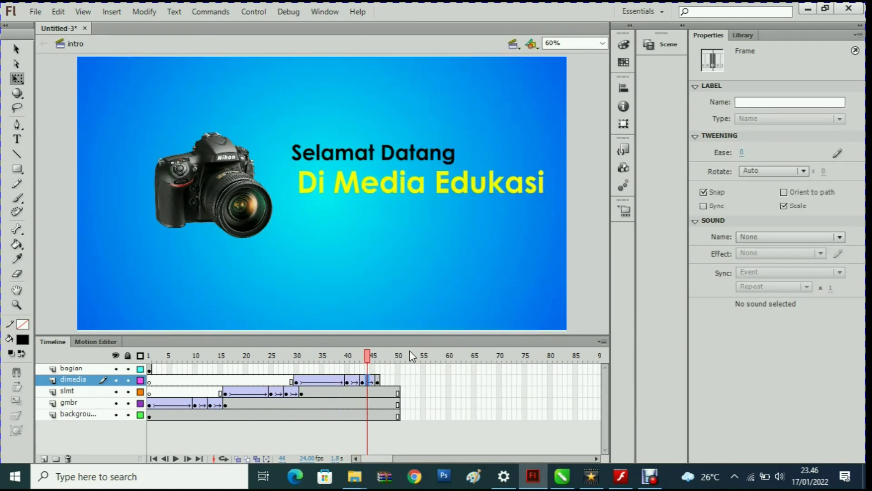
Step: Extend the dimedia layer to frame 50 and play the animation from frame 1
{"action": "left_click", "coordinate": [402, 378]}
{"action": "right_click", "coordinate": [402, 378]}
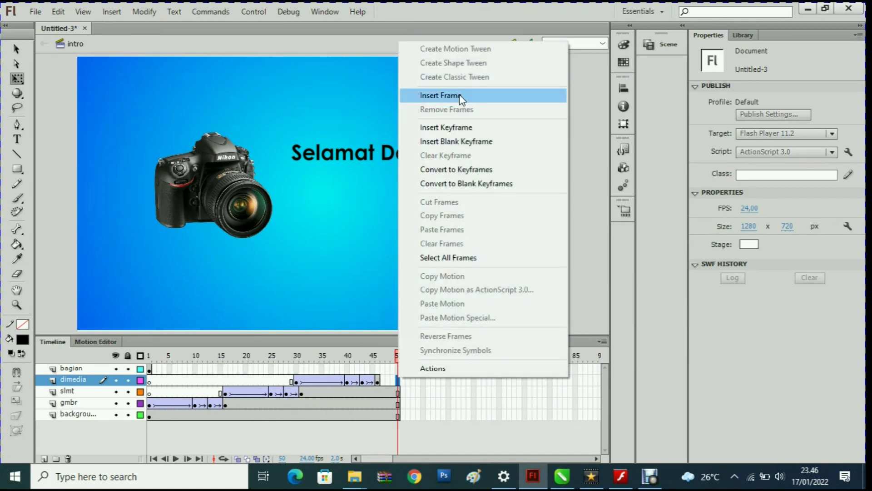
{"action": "left_click", "coordinate": [459, 94]}
{"action": "left_click", "coordinate": [149, 356]}
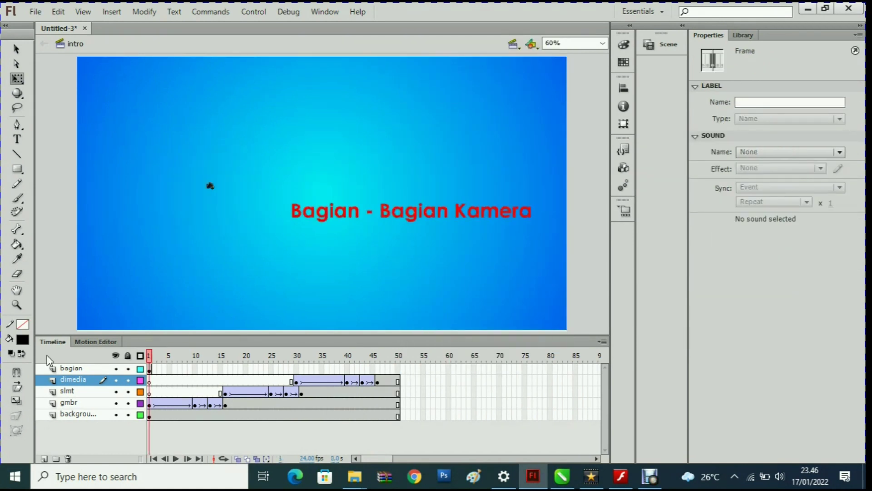
{"action": "left_click", "coordinate": [47, 356]}
{"action": "key", "text": "Return"}
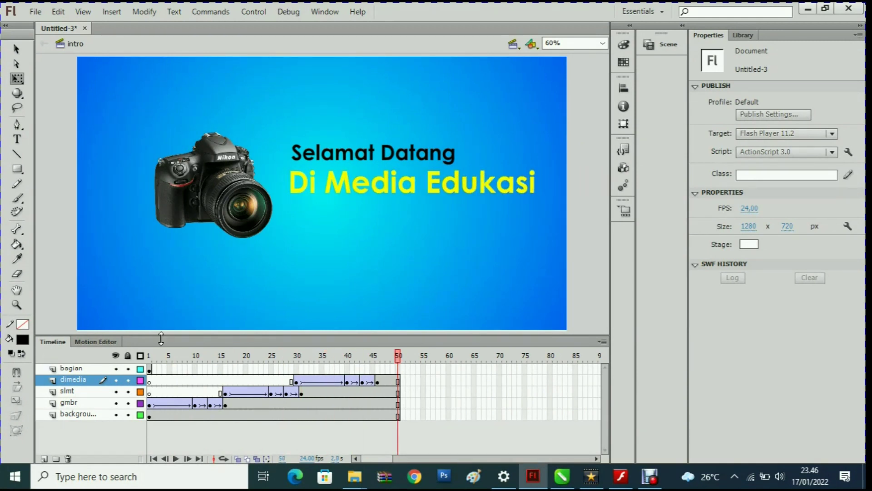
Step: Move the bagian layer's "Bagian - Bagian Kamera" keyframe from frame 1 to frame 45, and insert another keyframe at frame 55
{"action": "left_click", "coordinate": [151, 368]}
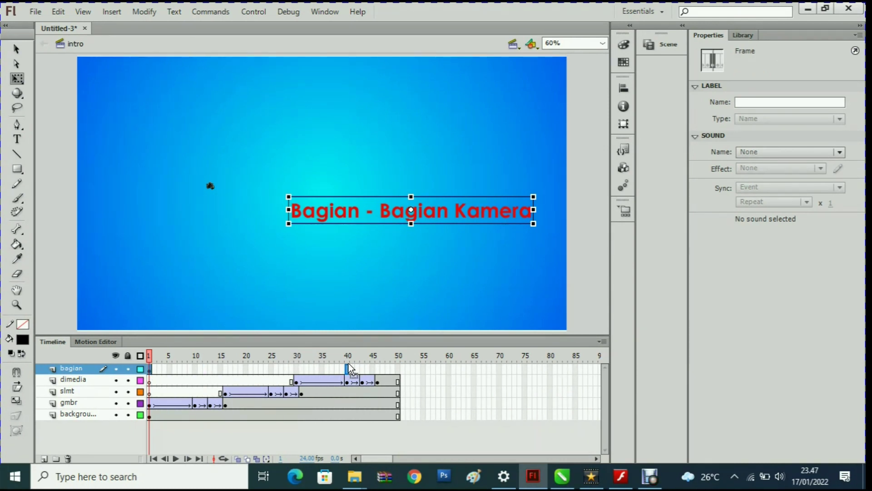
{"action": "left_click_drag", "start_coordinate": [348, 363], "coordinate": [372, 364]}
{"action": "left_click", "coordinate": [378, 364]}
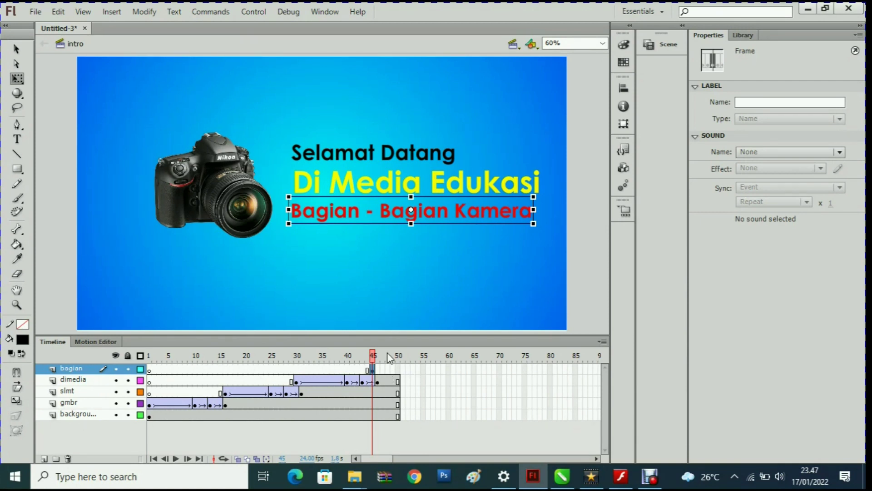
{"action": "left_click", "coordinate": [424, 370]}
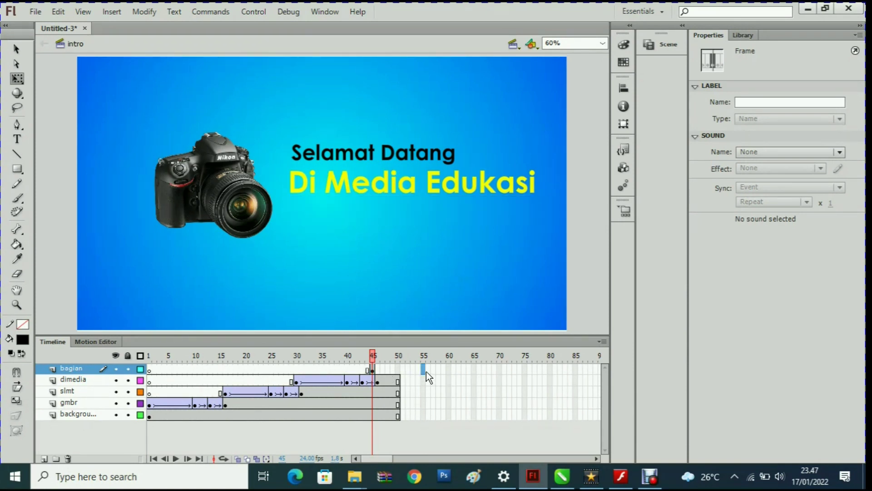
{"action": "right_click", "coordinate": [426, 372]}
{"action": "left_click", "coordinate": [505, 122]}
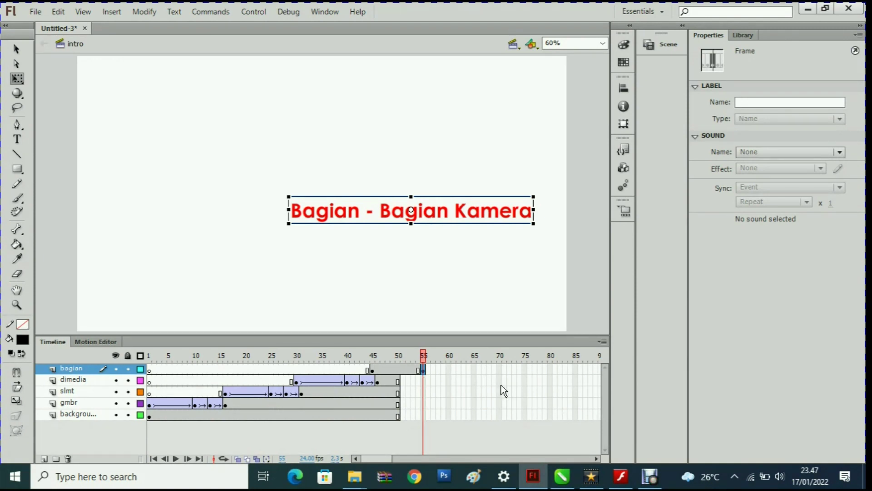
Step: Extend the dimedia, slmt, gmbr and background layers to frame 70
{"action": "left_click_drag", "start_coordinate": [500, 382], "coordinate": [505, 420]}
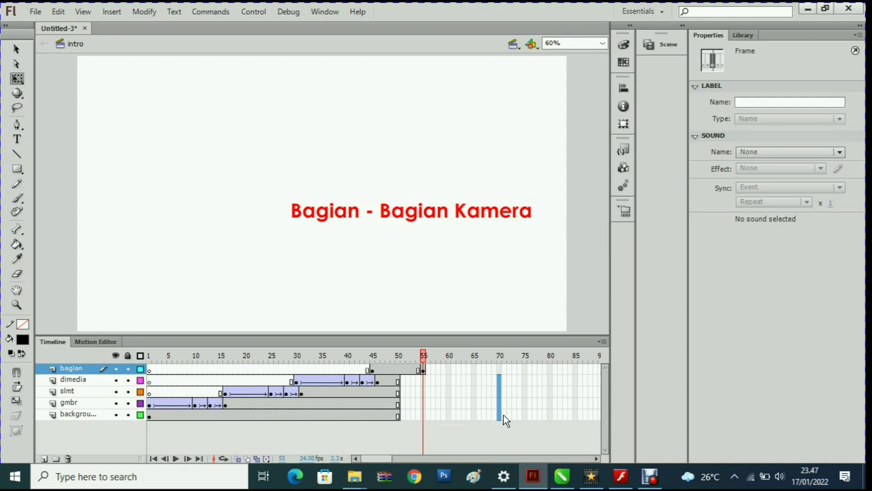
{"action": "right_click", "coordinate": [503, 416]}
{"action": "left_click", "coordinate": [552, 130]}
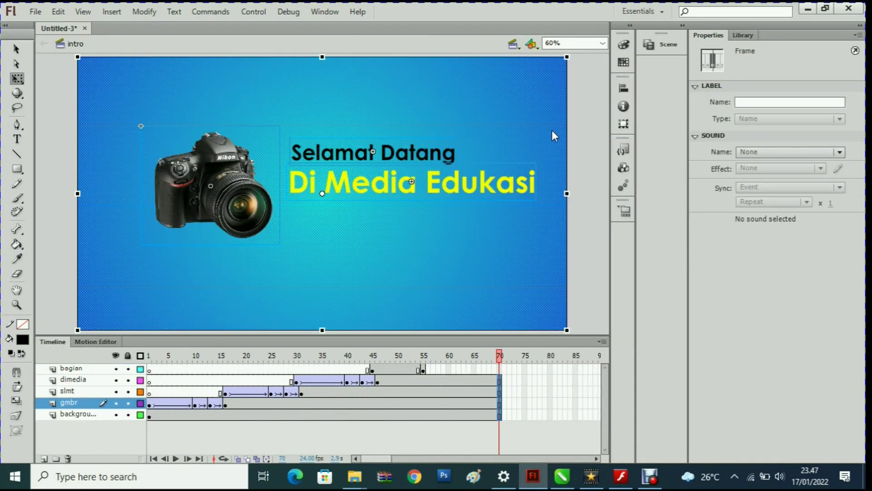
Step: At frame 45 of the bagian layer, move "Bagian - Bagian Kamera" horizontally off the stage's right side to about X 1272, and compare with frame 55
{"action": "left_click", "coordinate": [426, 369]}
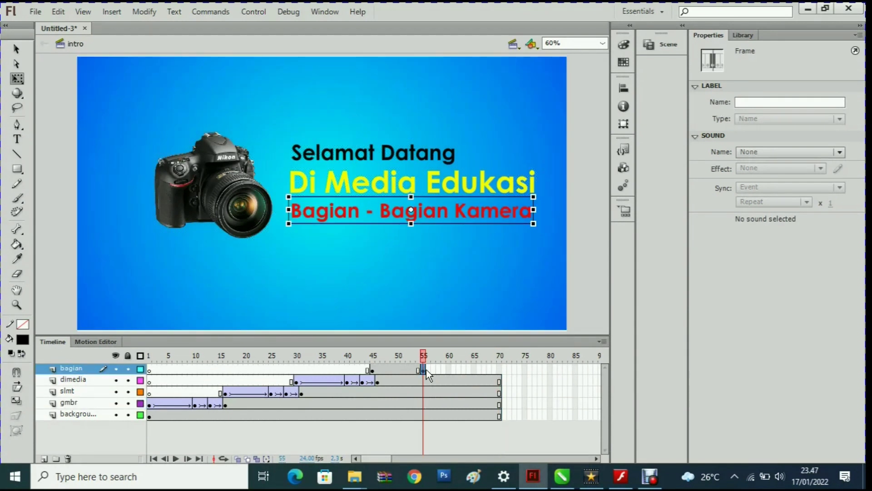
{"action": "left_click", "coordinate": [376, 370]}
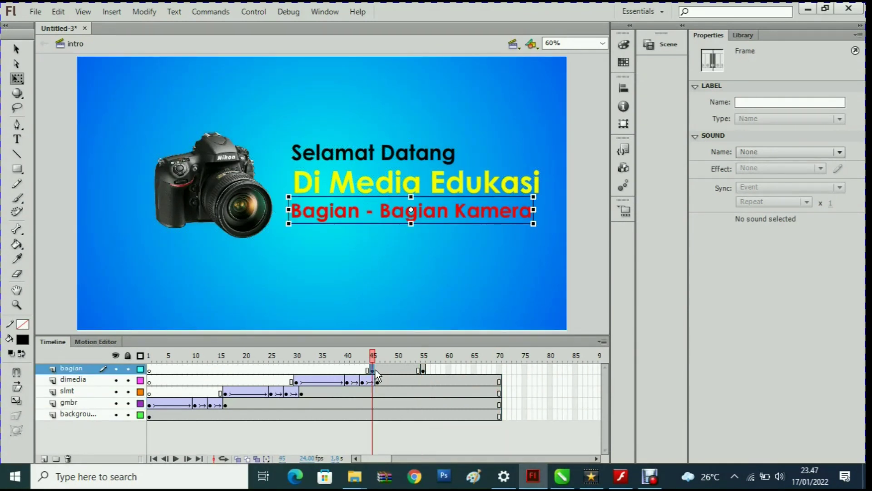
{"action": "left_click", "coordinate": [427, 369]}
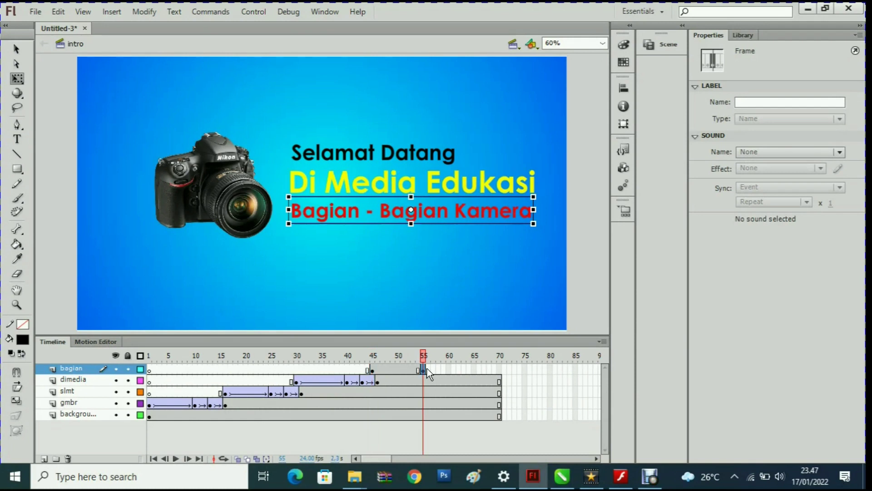
{"action": "left_click", "coordinate": [377, 370]}
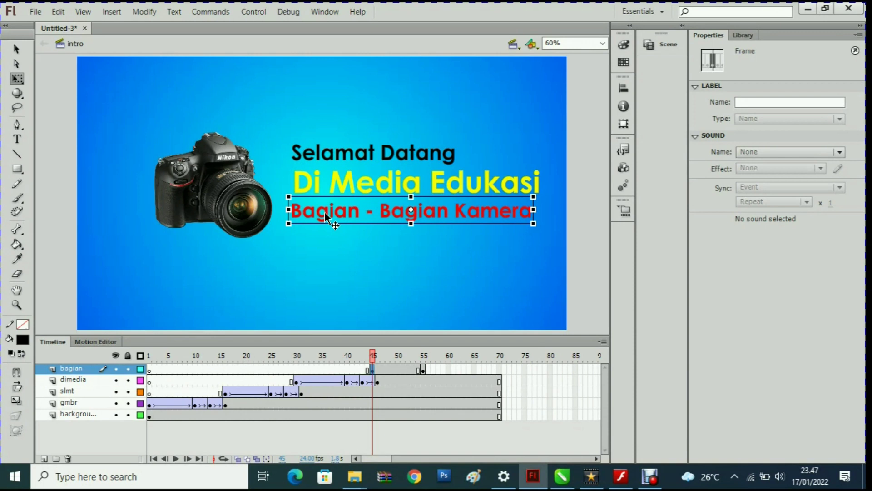
{"action": "left_click_drag", "start_coordinate": [325, 212], "coordinate": [601, 225]}
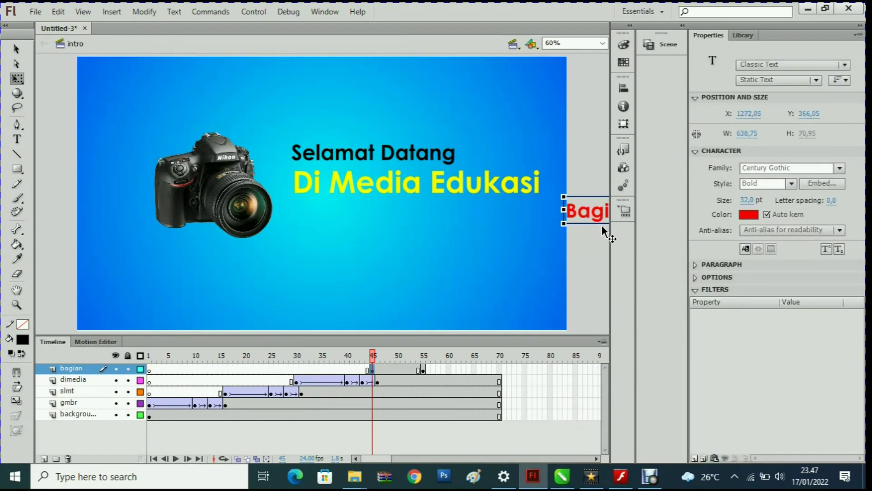
{"action": "left_click", "coordinate": [426, 371]}
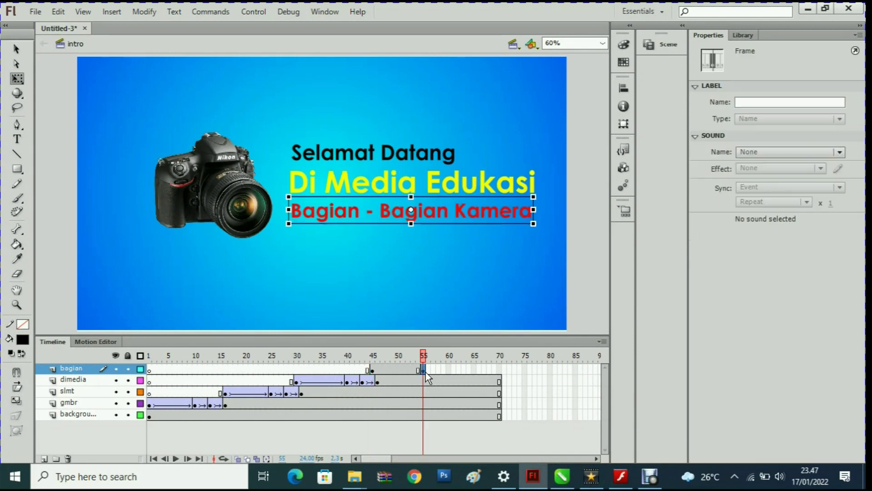
Step: Insert keyframes at frames 61 and 58 of the bagian layer for the "Bagian - Bagian Kamera" text
{"action": "right_click", "coordinate": [459, 372]}
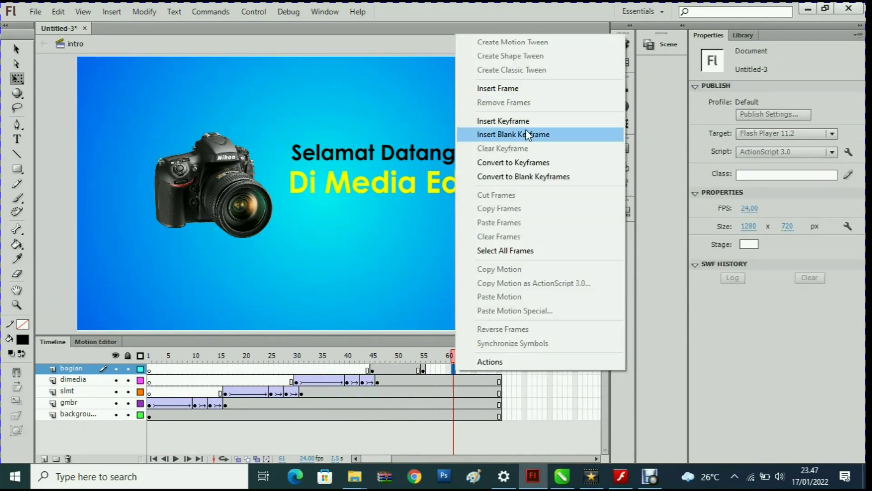
{"action": "left_click", "coordinate": [528, 122]}
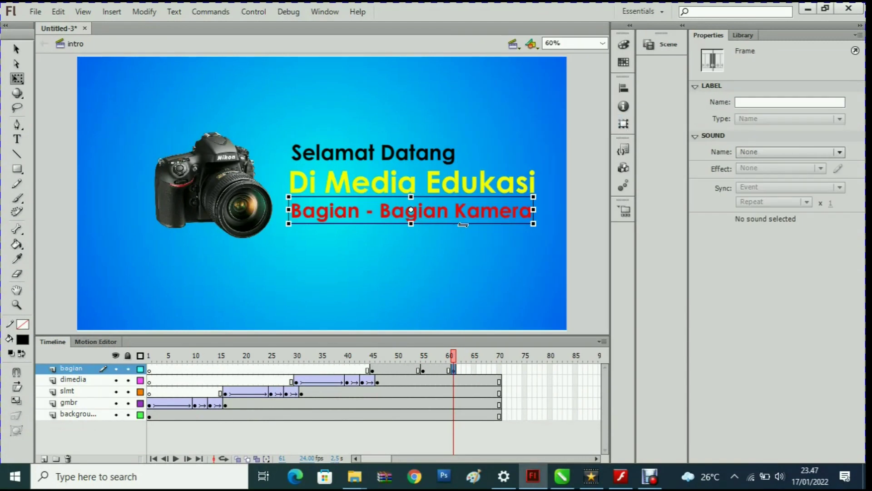
{"action": "left_click", "coordinate": [424, 371]}
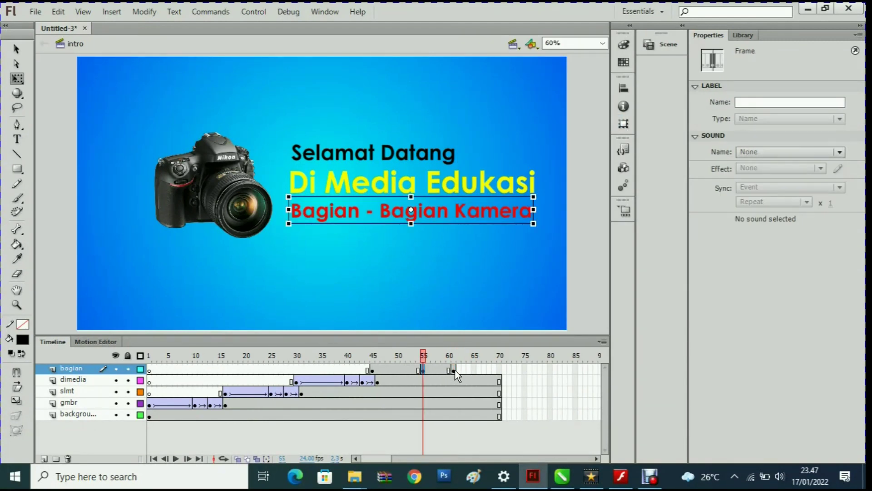
{"action": "left_click", "coordinate": [454, 371]}
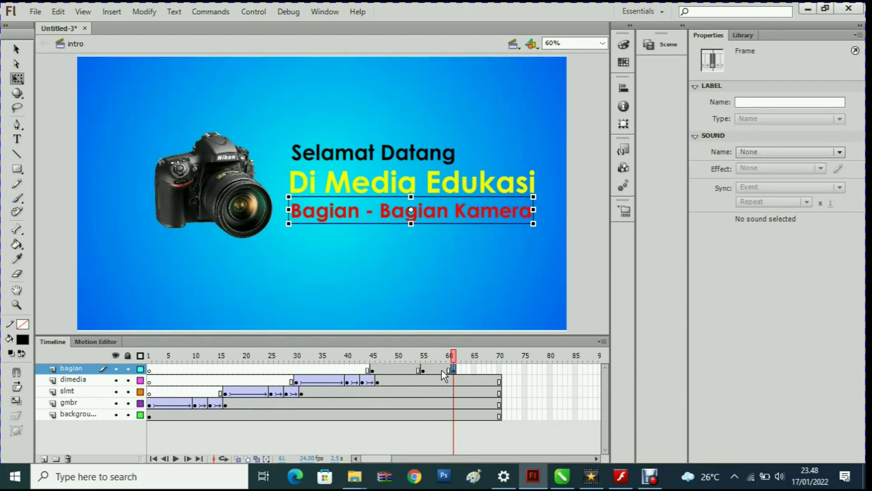
{"action": "right_click", "coordinate": [441, 370]}
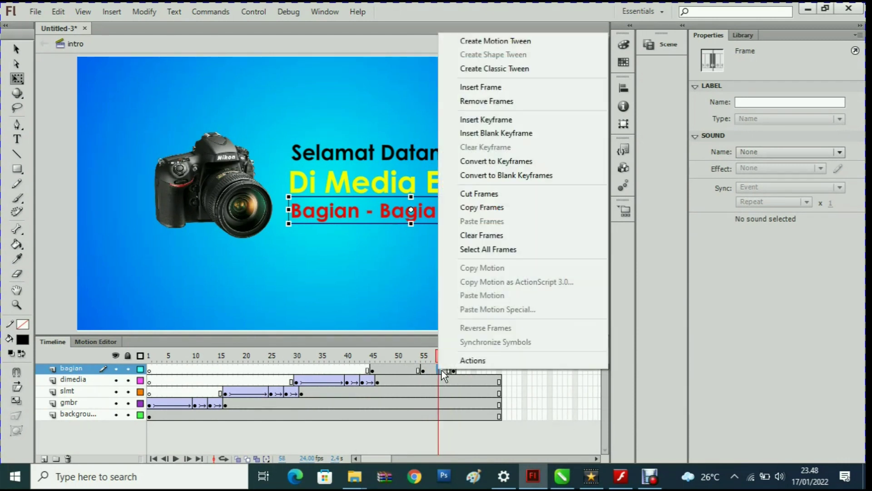
{"action": "left_click", "coordinate": [502, 120]}
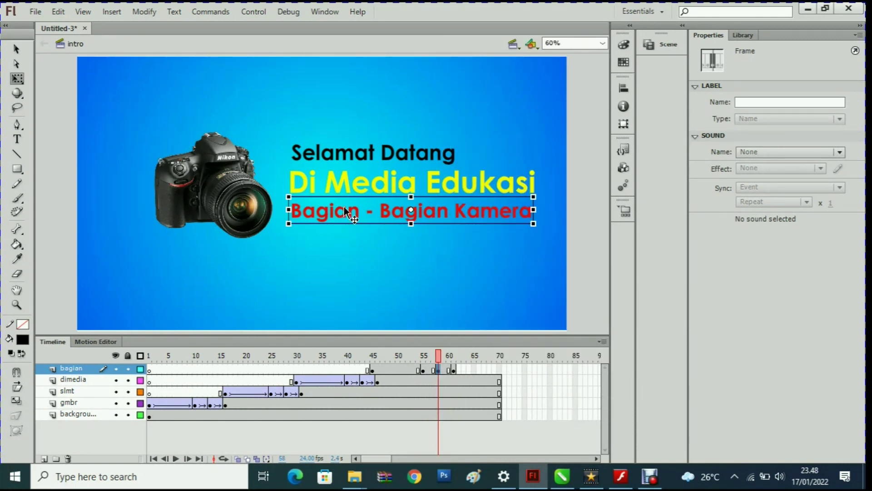
{"action": "left_click_drag", "start_coordinate": [346, 211], "coordinate": [335, 182]}
{"action": "key", "text": "ctrl+z"}
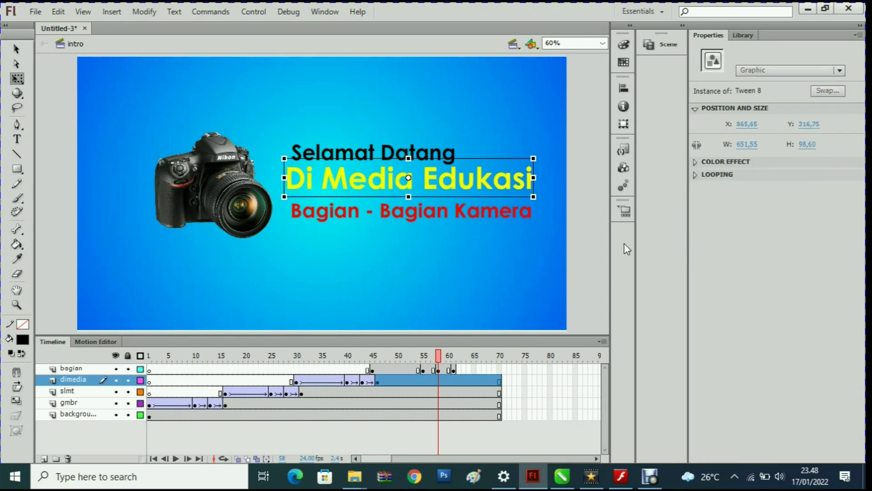
{"action": "left_click", "coordinate": [593, 249]}
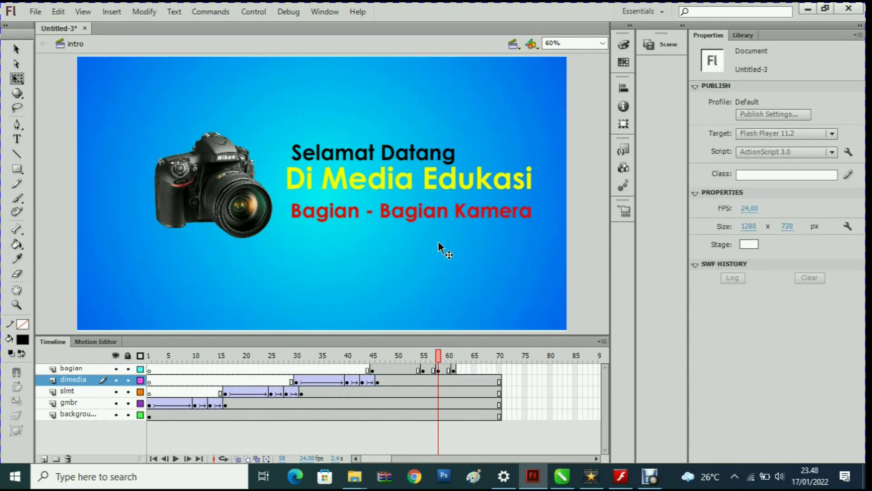
{"action": "key", "text": "ctrl+z"}
{"action": "key", "text": "ctrl+z"}
{"action": "key", "text": "ctrl+z"}
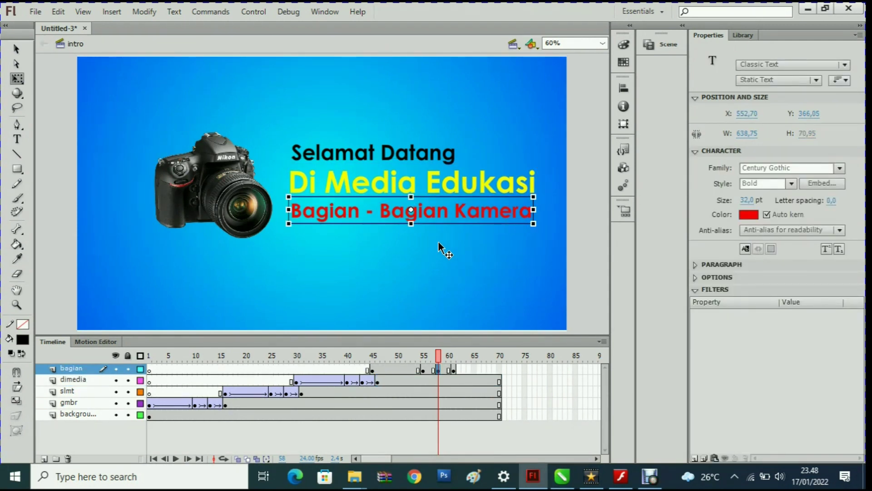
Step: At frame 58, move "Bagian - Bagian Kamera" slightly right and down to about X 592, Y 384, and go to the layer's frame 45 keyframe
{"action": "left_click_drag", "start_coordinate": [369, 211], "coordinate": [384, 220]}
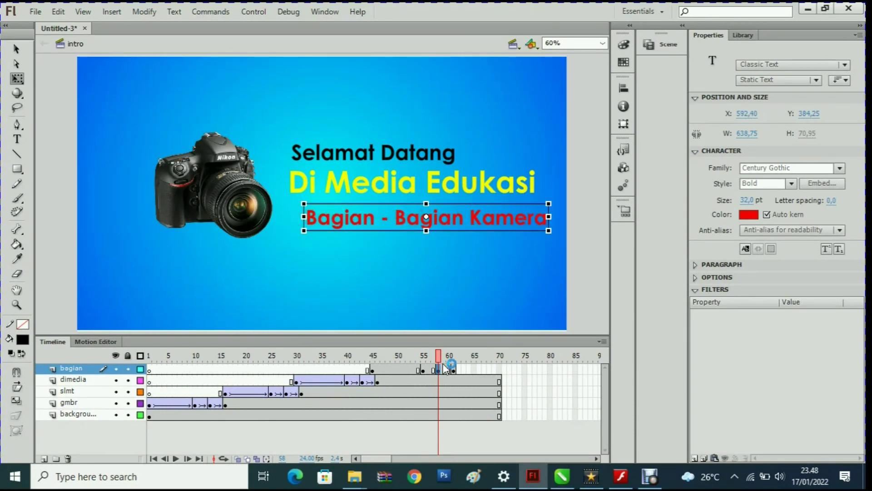
{"action": "left_click", "coordinate": [374, 370]}
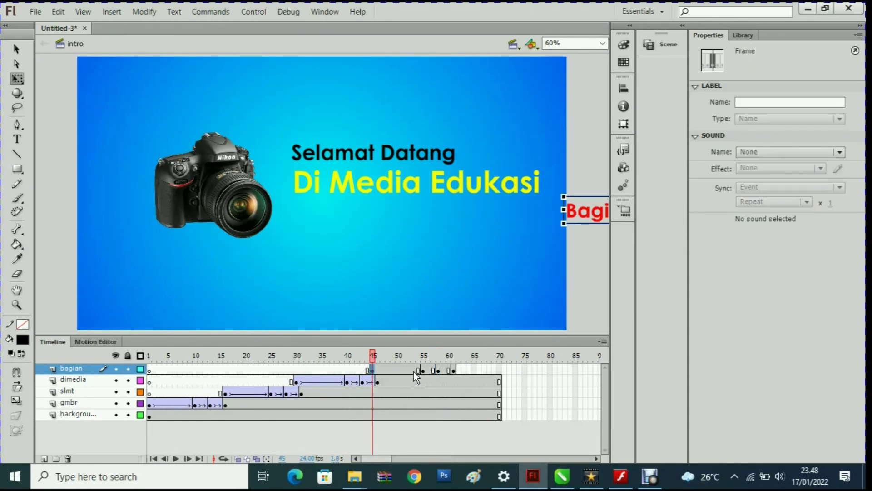
Step: Create classic tweens between the bagian layer's keyframes at frames 45, 55, 58 and 61
{"action": "left_click", "coordinate": [425, 371]}
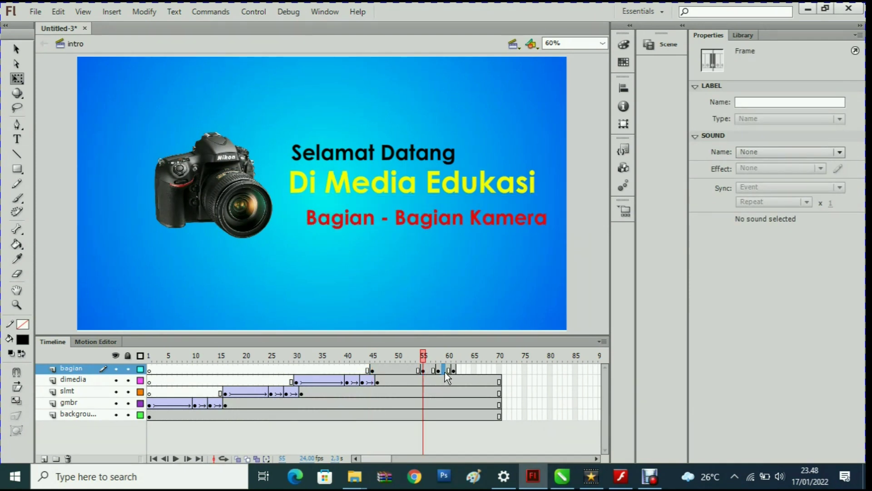
{"action": "left_click", "coordinate": [445, 372]}
{"action": "left_click", "coordinate": [456, 372]}
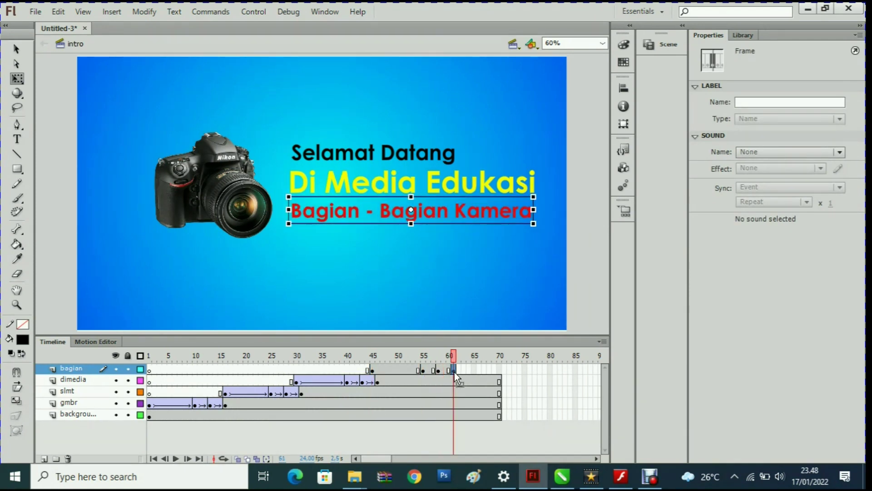
{"action": "right_click", "coordinate": [402, 371]}
{"action": "key", "text": "Escape"}
{"action": "right_click", "coordinate": [411, 368]}
{"action": "left_click", "coordinate": [440, 65]}
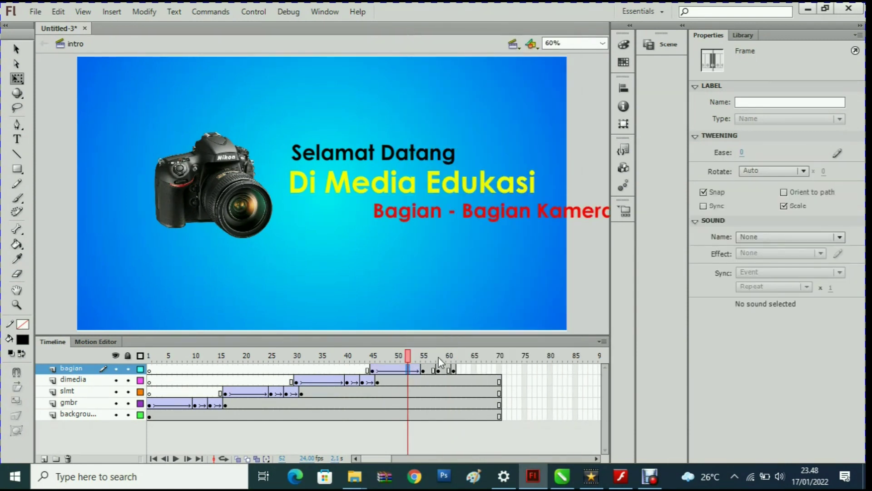
{"action": "right_click", "coordinate": [432, 368]}
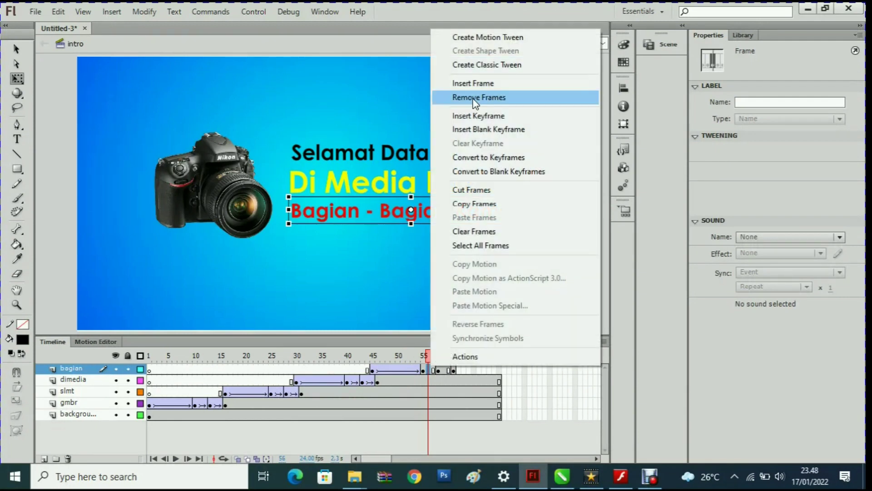
{"action": "left_click", "coordinate": [477, 65]}
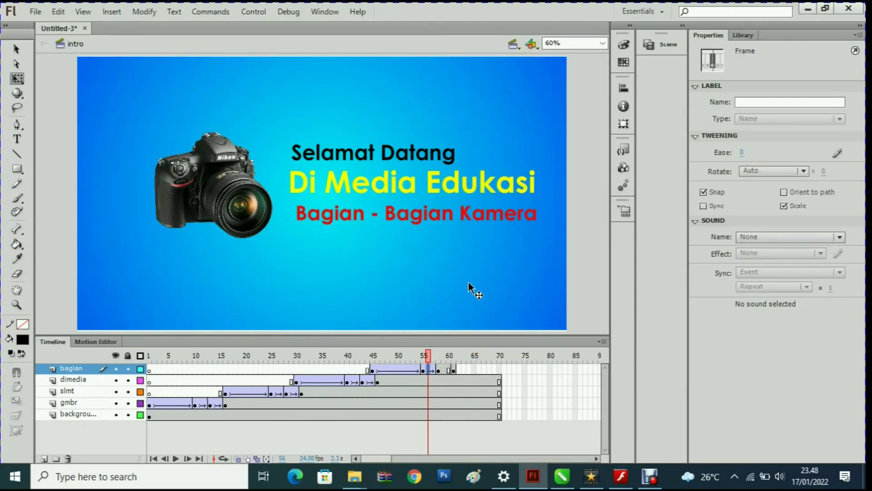
{"action": "right_click", "coordinate": [446, 369]}
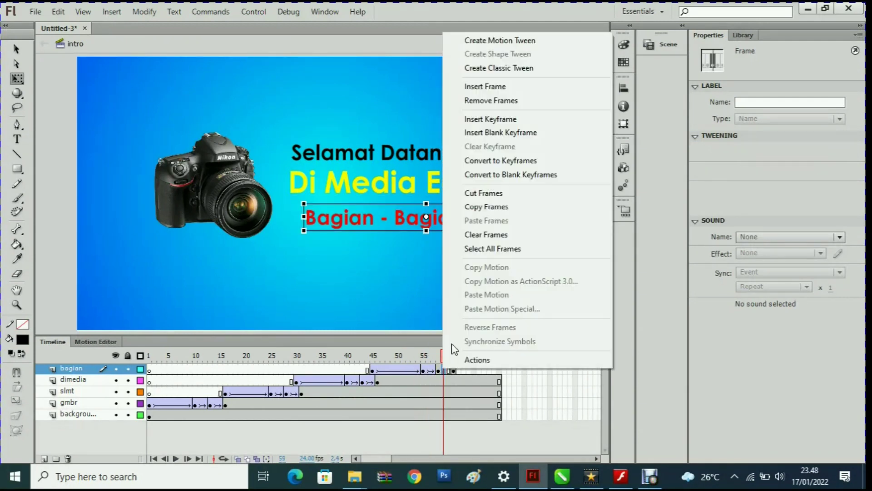
{"action": "left_click", "coordinate": [493, 65]}
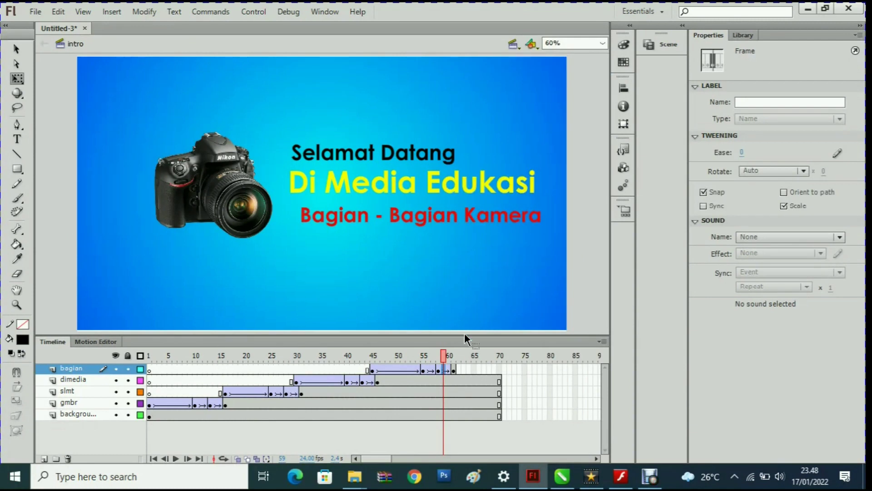
Step: Play the timeline from the start and scrub back over frames 70 to 56 to check the "Bagian - Bagian Kamera" motion
{"action": "left_click", "coordinate": [457, 355]}
{"action": "left_click_drag", "start_coordinate": [457, 355], "coordinate": [154, 384]}
{"action": "key", "text": "Return"}
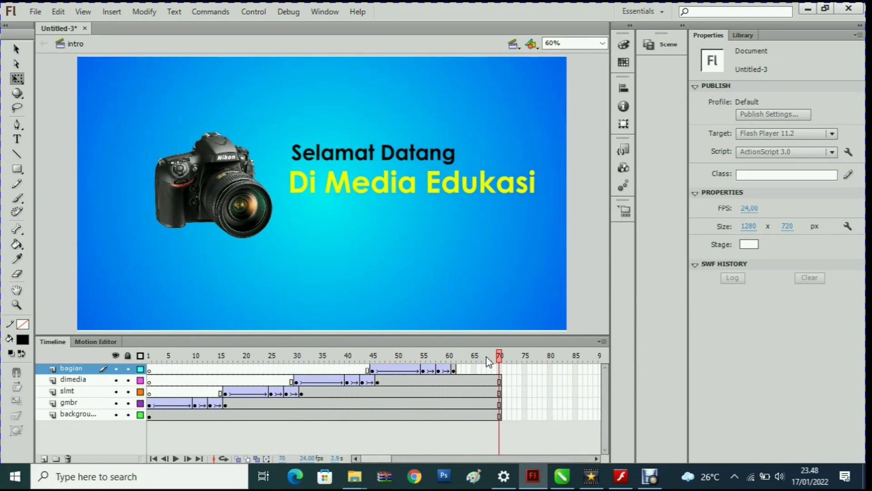
{"action": "left_click_drag", "start_coordinate": [504, 358], "coordinate": [435, 362]}
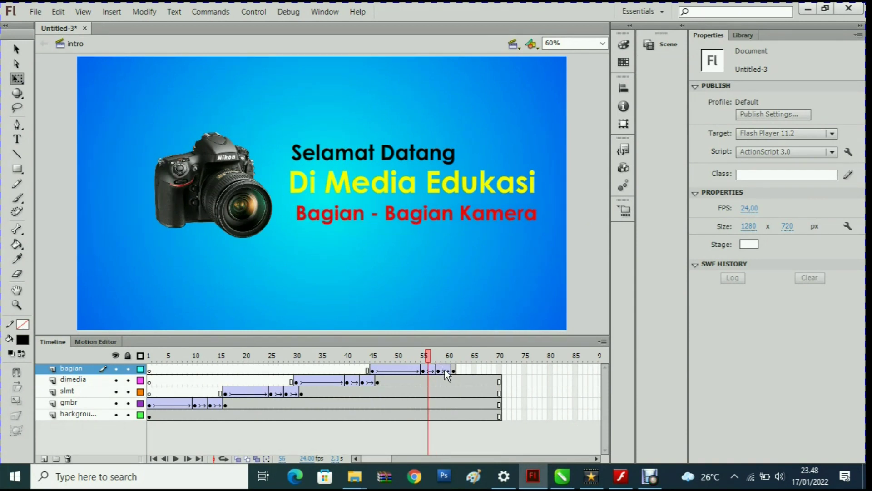
Step: At frame 58 of the bagian layer, nudge "Bagian - Bagian Kamera" up level with its frame 55 position, and check the motion
{"action": "left_click", "coordinate": [442, 370]}
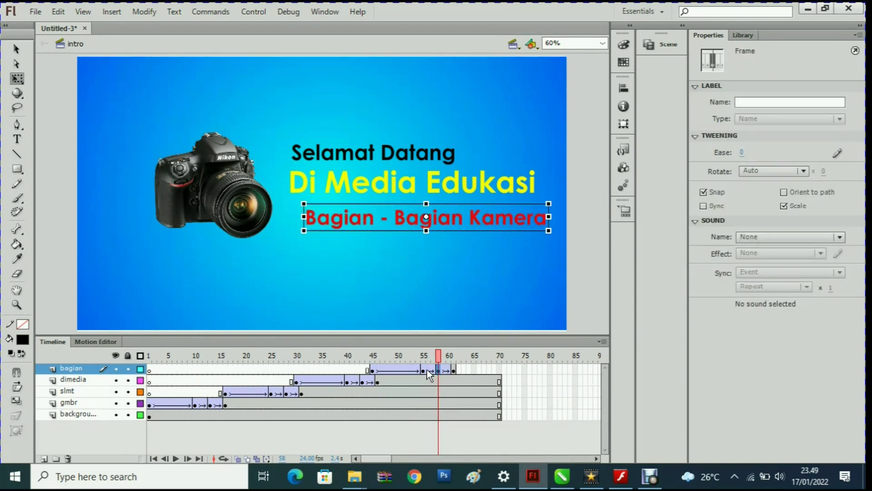
{"action": "left_click", "coordinate": [426, 370]}
{"action": "left_click", "coordinate": [443, 371]}
{"action": "key", "text": "Up"}
{"action": "key", "text": "Up"}
{"action": "key", "text": "Up"}
{"action": "key", "text": "Up"}
{"action": "key", "text": "Up"}
{"action": "key", "text": "Up"}
{"action": "key", "text": "Up"}
{"action": "key", "text": "Up"}
{"action": "key", "text": "Up"}
{"action": "key", "text": "Up"}
{"action": "key", "text": "Up"}
{"action": "key", "text": "Up"}
{"action": "key", "text": "Up"}
{"action": "key", "text": "Up"}
{"action": "key", "text": "Up"}
{"action": "key", "text": "Up"}
{"action": "key", "text": "Up"}
{"action": "key", "text": "Up"}
{"action": "key", "text": "Up"}
{"action": "key", "text": "Up"}
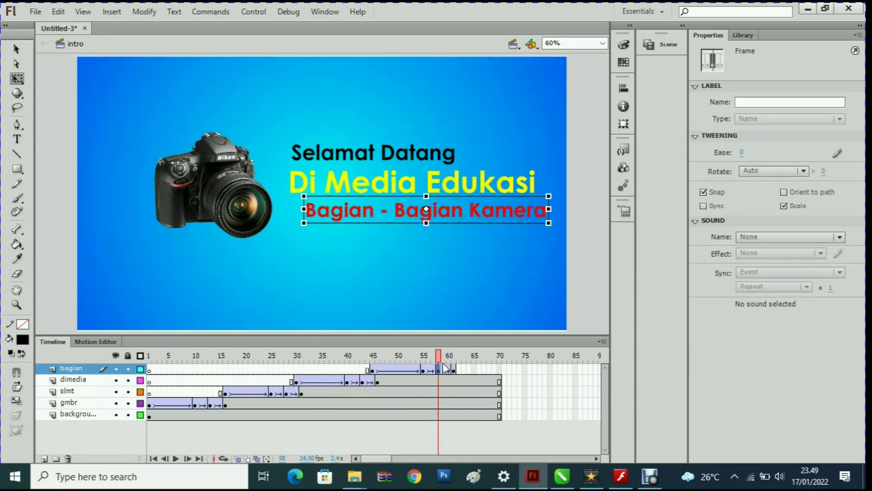
{"action": "mouse_move", "coordinate": [439, 357]}
{"action": "left_mouse_down"}
{"action": "mouse_move", "coordinate": [425, 359]}
{"action": "mouse_move", "coordinate": [457, 354]}
{"action": "mouse_move", "coordinate": [452, 360]}
{"action": "left_mouse_up"}
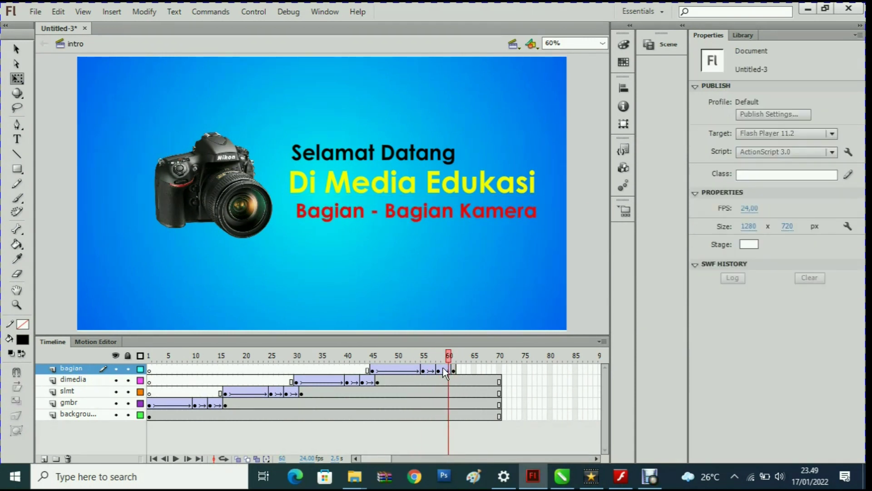
{"action": "left_click", "coordinate": [443, 368]}
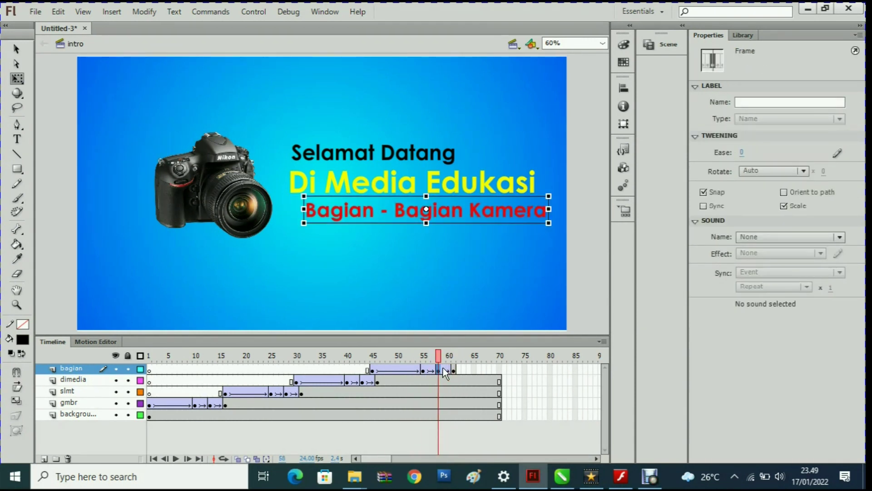
Step: Extend the bagian layer to frame 70 and test the whole movie in the preview player
{"action": "left_click_drag", "start_coordinate": [438, 355], "coordinate": [499, 355]}
{"action": "right_click", "coordinate": [500, 369]}
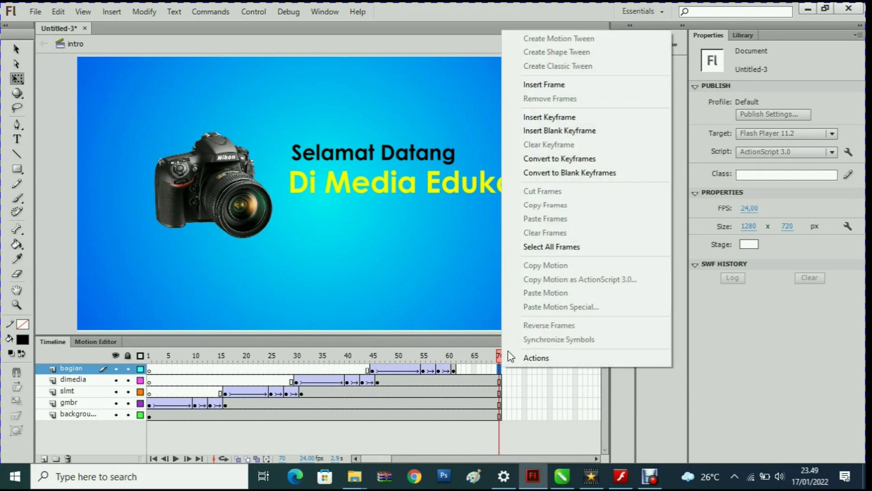
{"action": "left_click", "coordinate": [552, 85]}
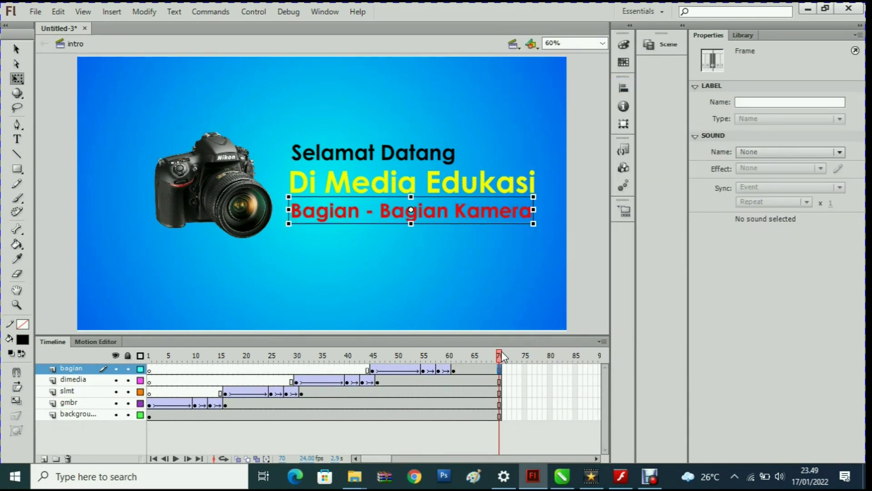
{"action": "key", "text": "ctrl+Return"}
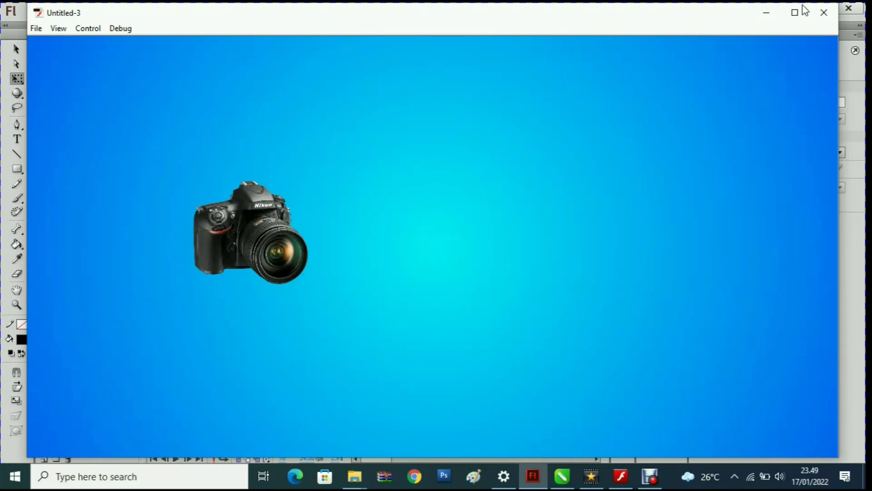
{"action": "left_click", "coordinate": [824, 13]}
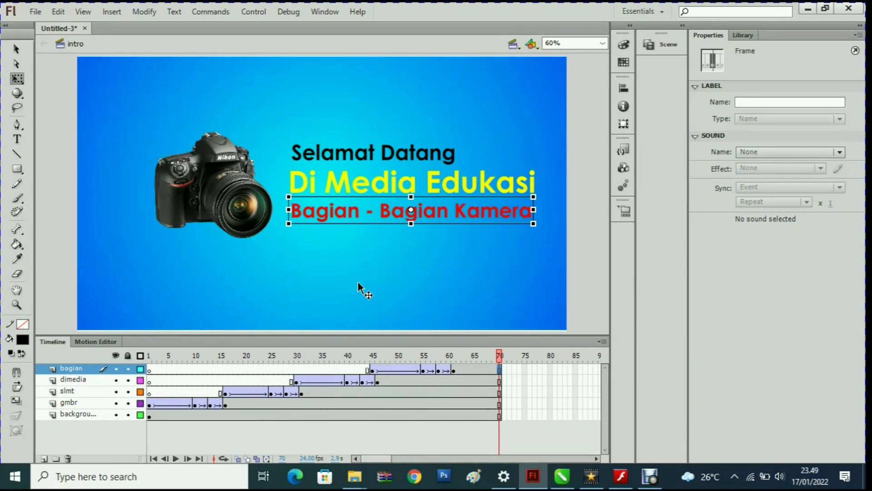
Step: Add a new layer above the bagian layer and name it tombol
{"action": "left_click", "coordinate": [44, 458]}
{"action": "left_click", "coordinate": [78, 370]}
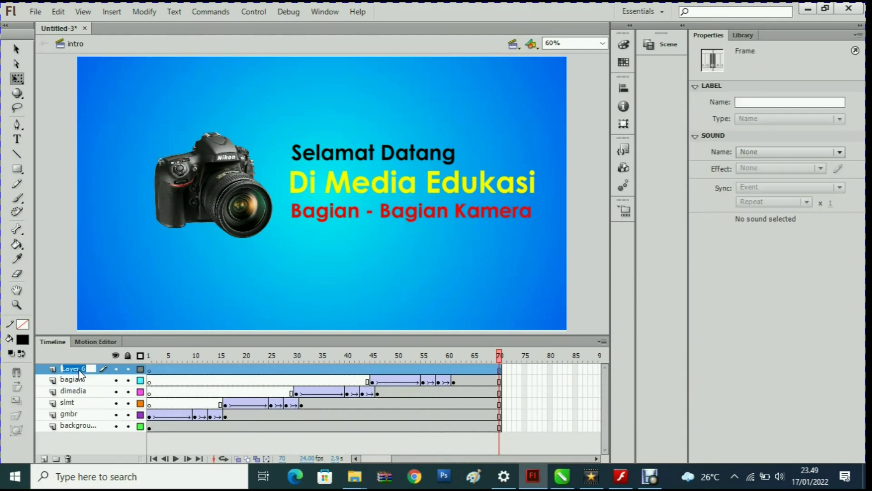
{"action": "double_click", "coordinate": [79, 369]}
{"action": "type", "text": "tombol"}
Step: Insert a blank keyframe at frame 61 of the tombol layer and activate the Rectangle tool
{"action": "left_click", "coordinate": [457, 368]}
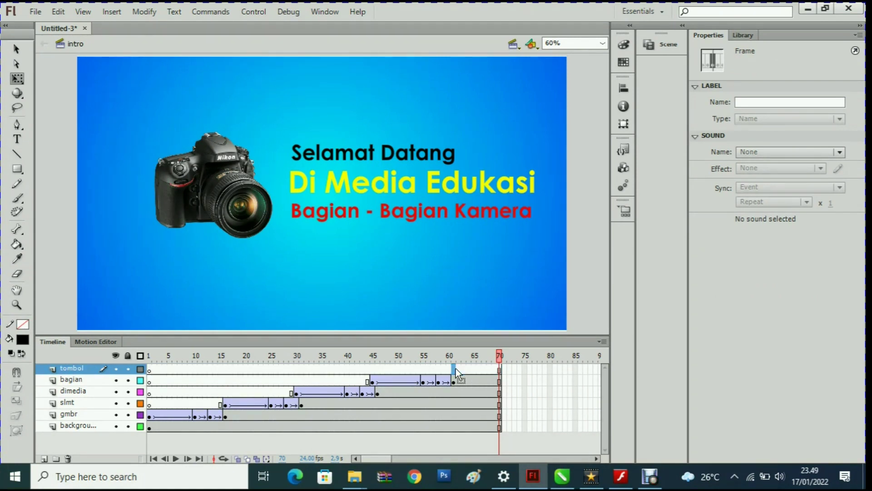
{"action": "right_click", "coordinate": [456, 368]}
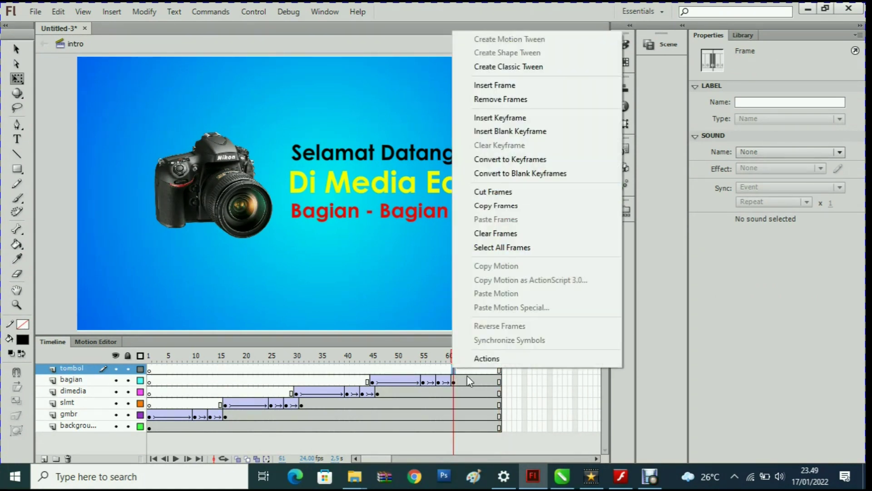
{"action": "left_click", "coordinate": [451, 371]}
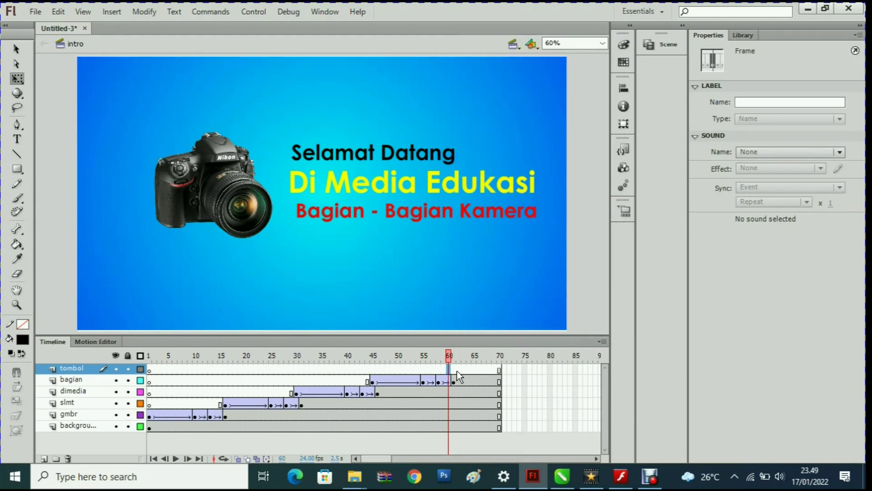
{"action": "left_click", "coordinate": [457, 371]}
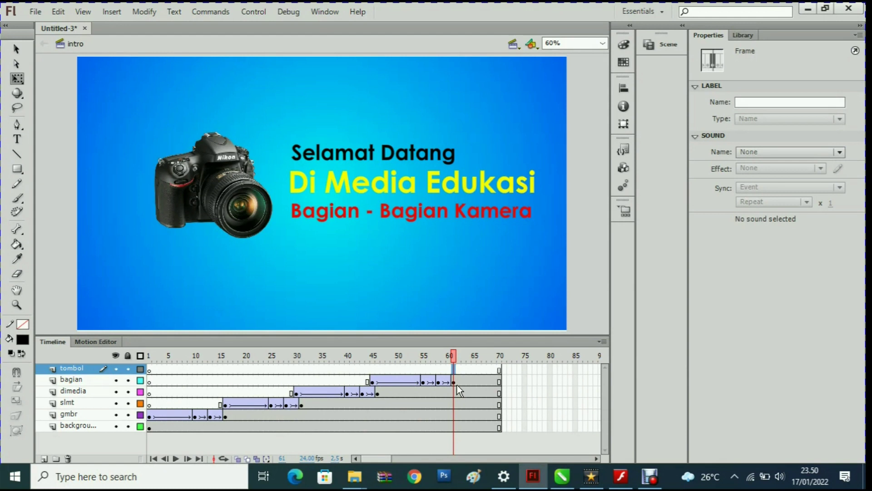
{"action": "right_click", "coordinate": [457, 371]}
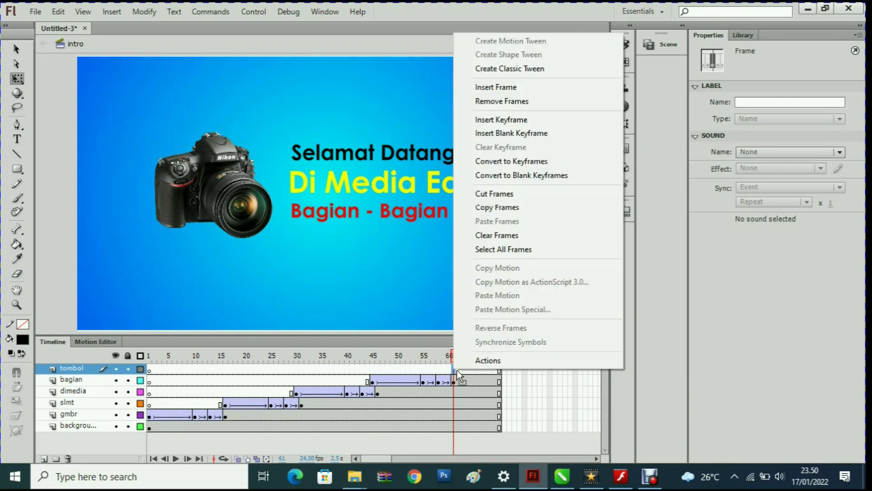
{"action": "left_click", "coordinate": [520, 134]}
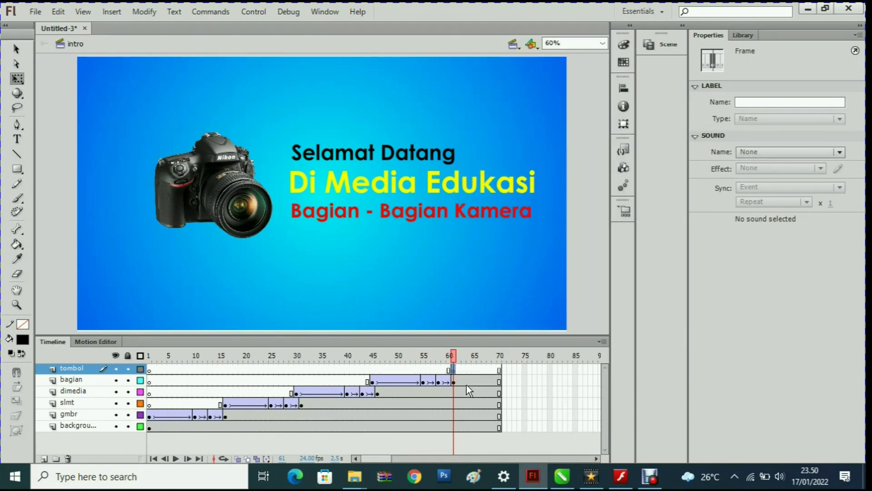
{"action": "left_click", "coordinate": [17, 169]}
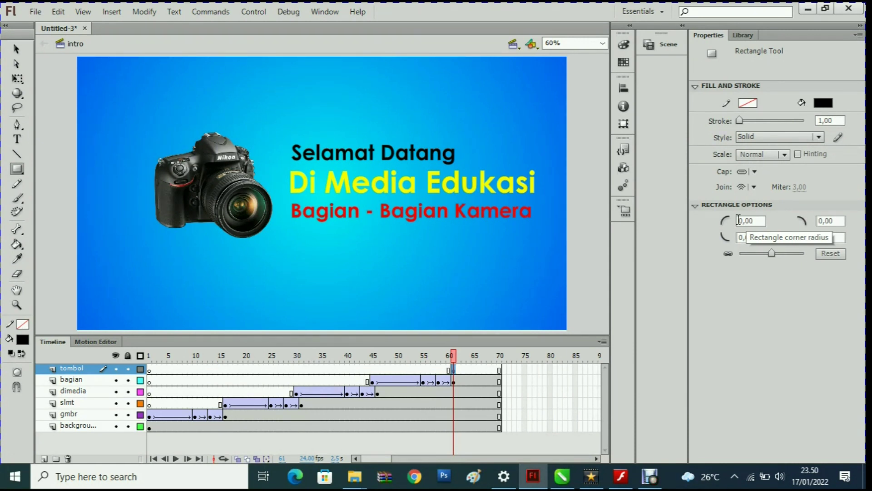
Step: Try a black rectangle with corner radius 15 below "Bagian - Bagian Kamera", and undo the drawn shape
{"action": "left_click_drag", "start_coordinate": [761, 221], "coordinate": [733, 221]}
{"action": "type", "text": "15"}
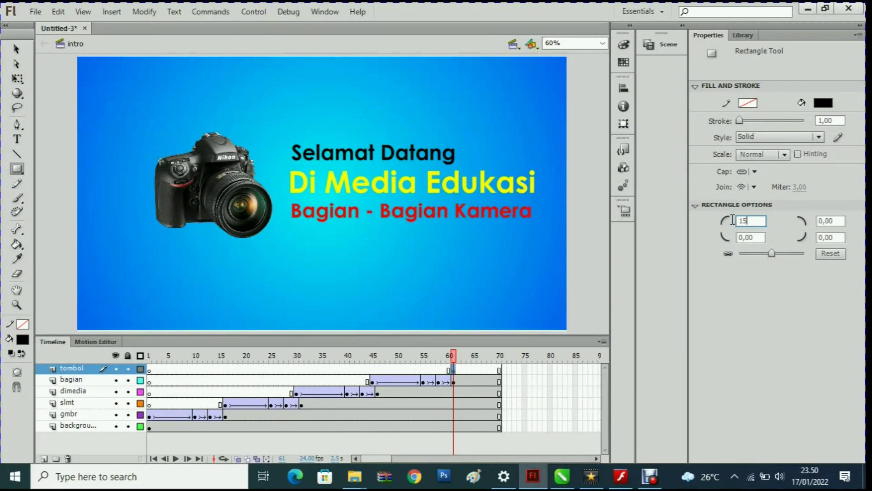
{"action": "key", "text": "Return"}
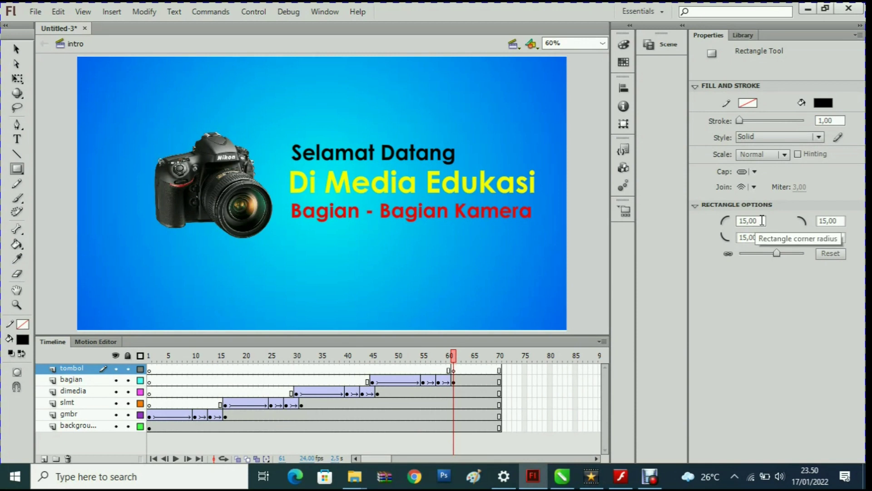
{"action": "left_click_drag", "start_coordinate": [349, 231], "coordinate": [443, 256]}
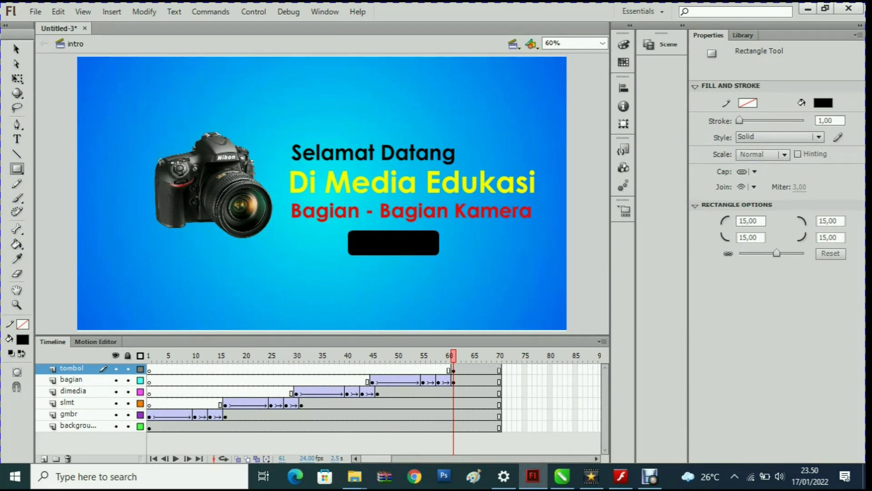
{"action": "key", "text": "ctrl+z"}
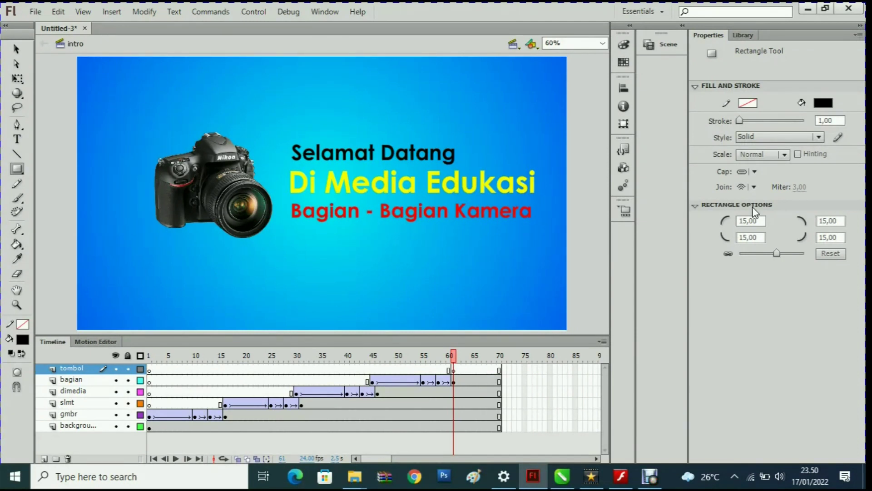
Step: Draw an orange-red rectangle with corner radius 20, about 250 × 66 px, below "Bagian - Bagian Kamera"
{"action": "double_click", "coordinate": [764, 220]}
{"action": "type", "text": "20"}
{"action": "key", "text": "Return"}
{"action": "left_click", "coordinate": [23, 340]}
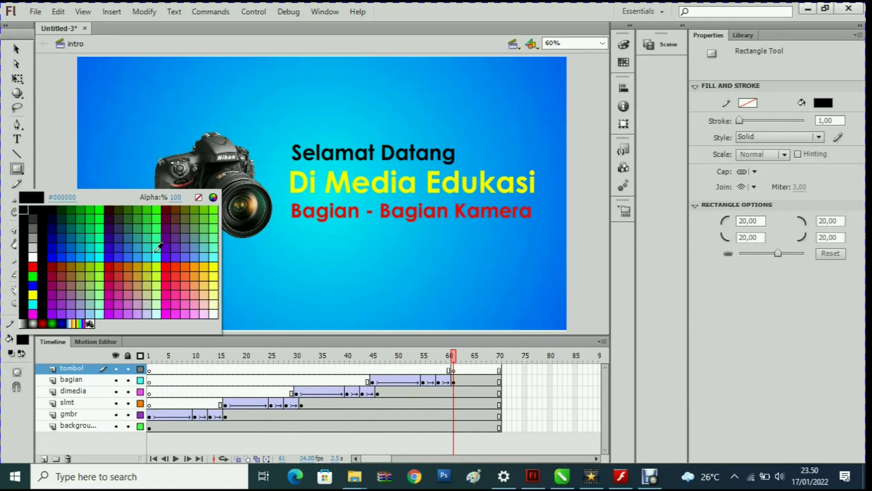
{"action": "left_click", "coordinate": [183, 263]}
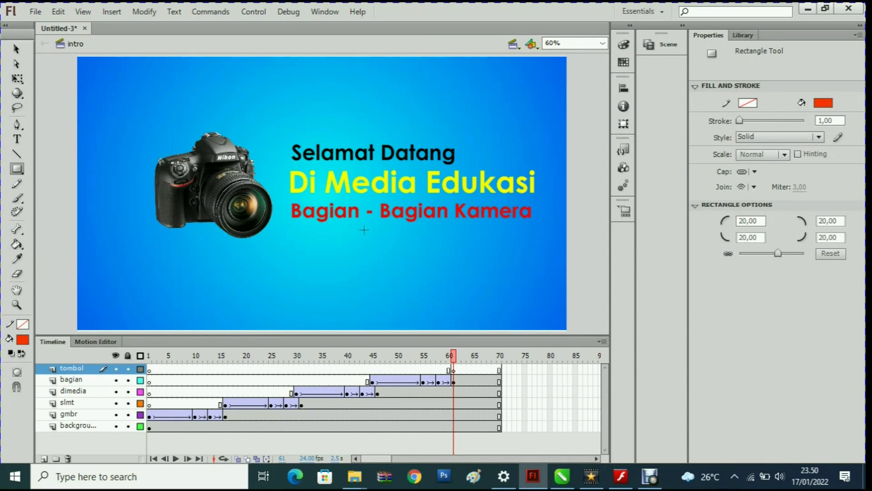
{"action": "left_click_drag", "start_coordinate": [364, 229], "coordinate": [458, 256]}
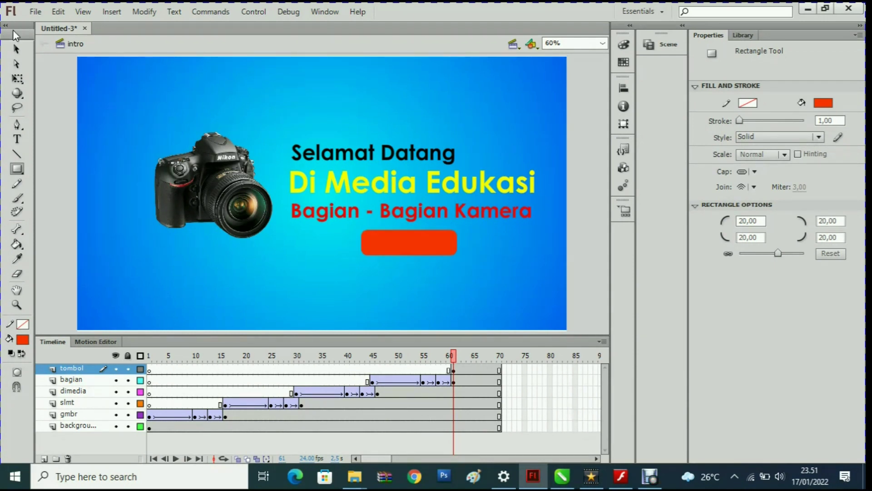
Step: Shift the orange-red rectangle slightly and convert it to a Button symbol named Tmasuk
{"action": "left_click", "coordinate": [14, 46]}
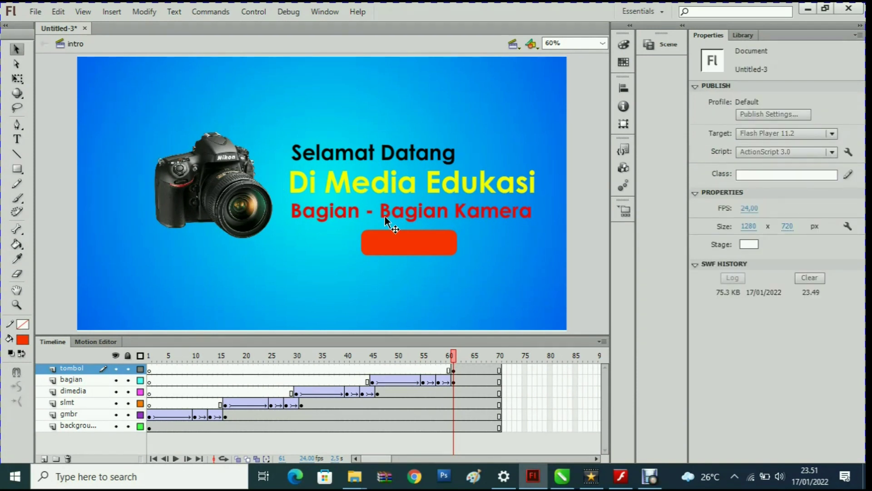
{"action": "left_click_drag", "start_coordinate": [409, 239], "coordinate": [398, 240]}
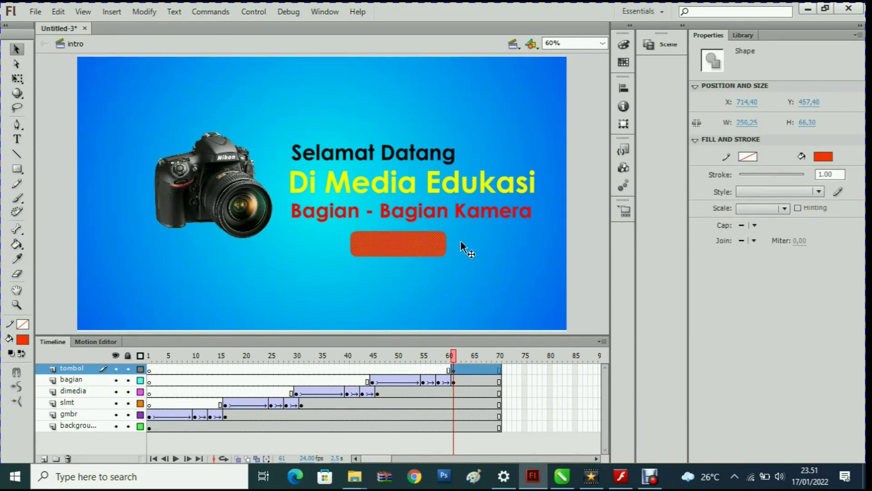
{"action": "right_click", "coordinate": [394, 251]}
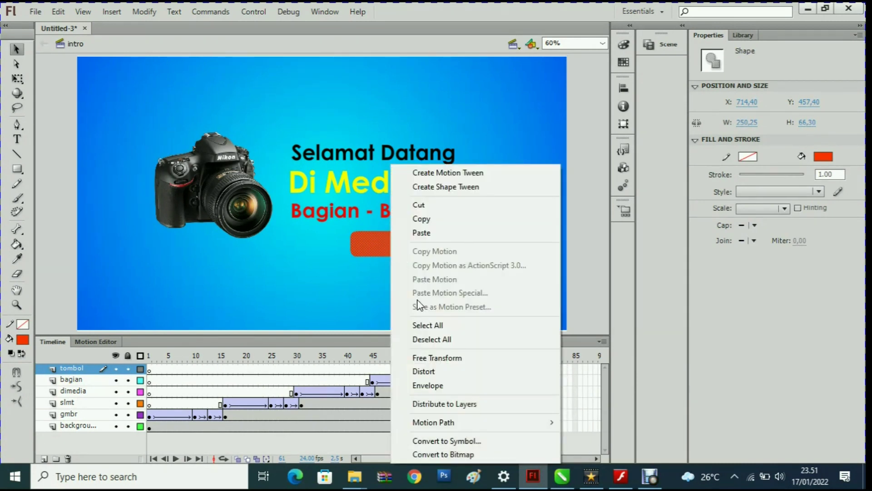
{"action": "left_click", "coordinate": [469, 446]}
{"action": "left_click", "coordinate": [340, 62]}
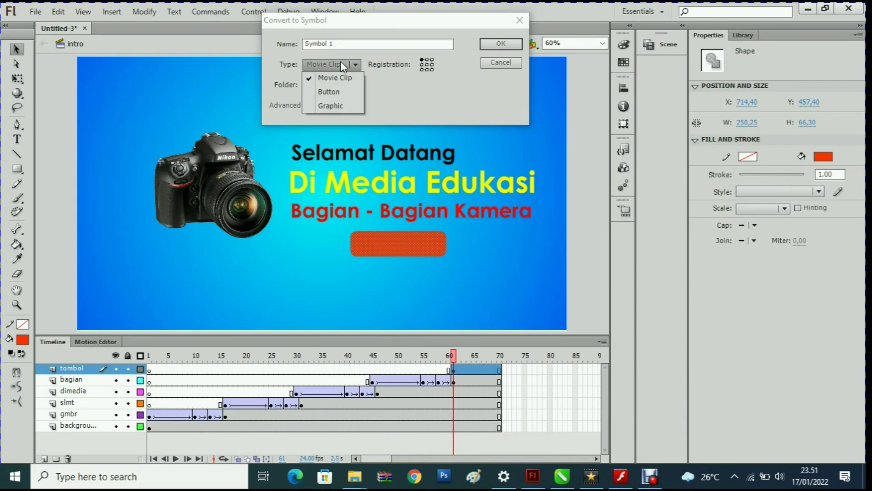
{"action": "left_click", "coordinate": [342, 94]}
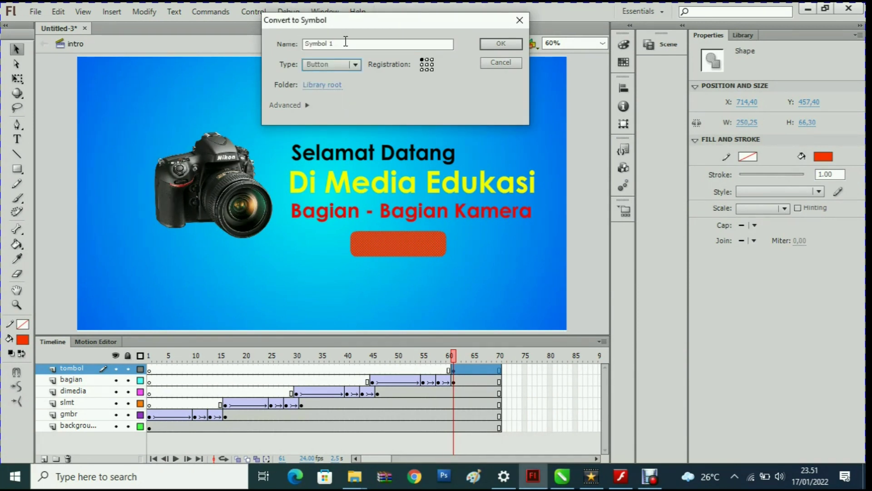
{"action": "left_click_drag", "start_coordinate": [346, 44], "coordinate": [288, 45]}
{"action": "type", "text": "Tmasuk"}
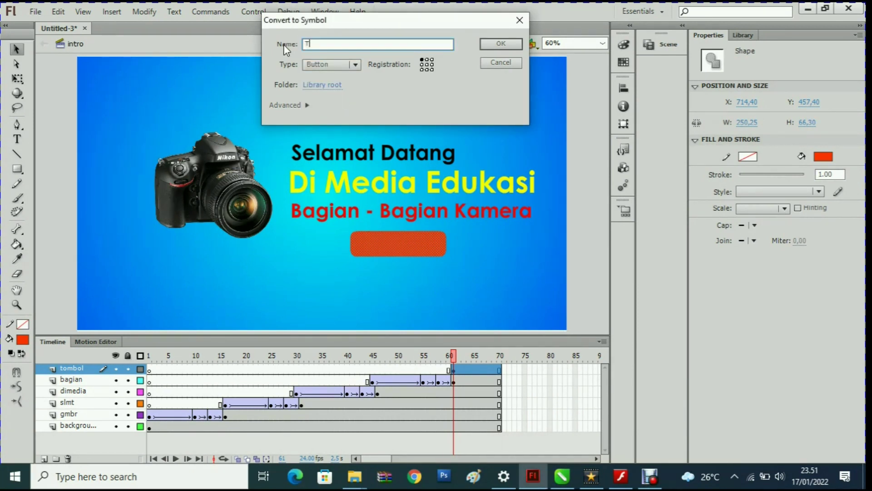
{"action": "left_click", "coordinate": [511, 41]}
Step: Move the Tmasuk button to about X 567, Y 467, aligned beneath the start of "Bagian - Bagian Kamera"
{"action": "left_click_drag", "start_coordinate": [424, 252], "coordinate": [371, 253]}
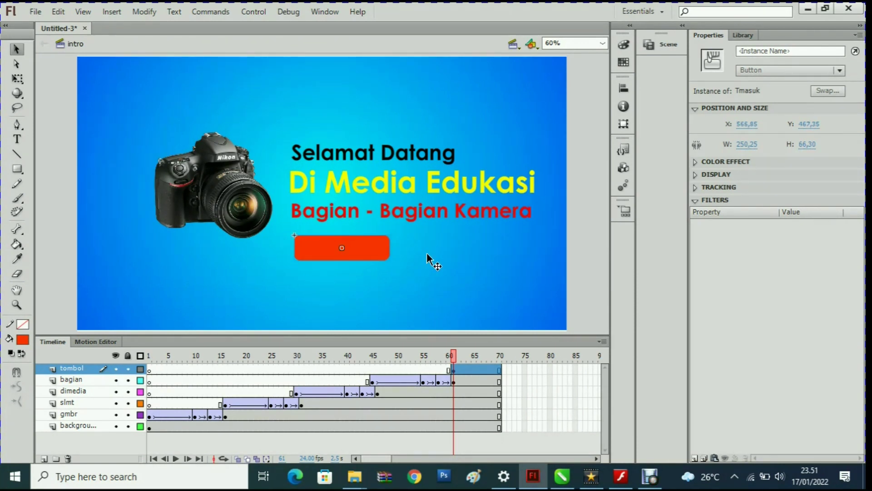
{"action": "left_click", "coordinate": [59, 230]}
{"action": "left_click", "coordinate": [340, 249]}
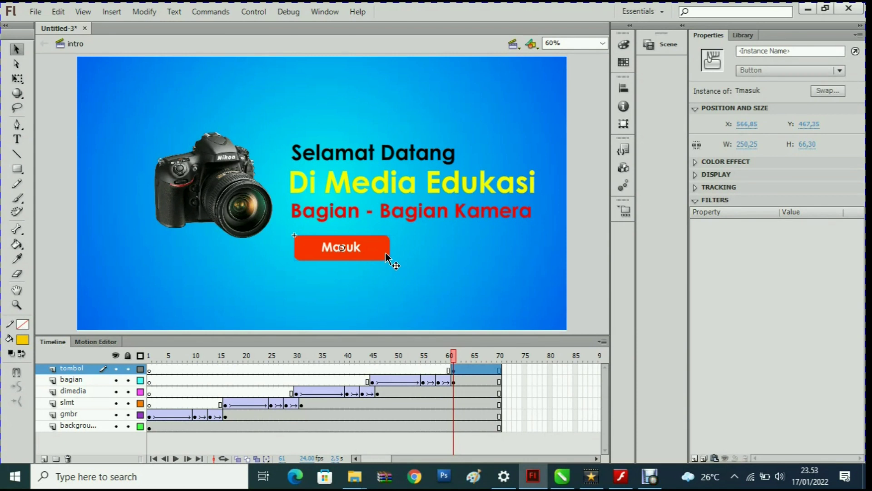
Step: Inspect the Masuk button's frames inside its symbol, and test the movie from the intro scene
{"action": "double_click", "coordinate": [386, 253]}
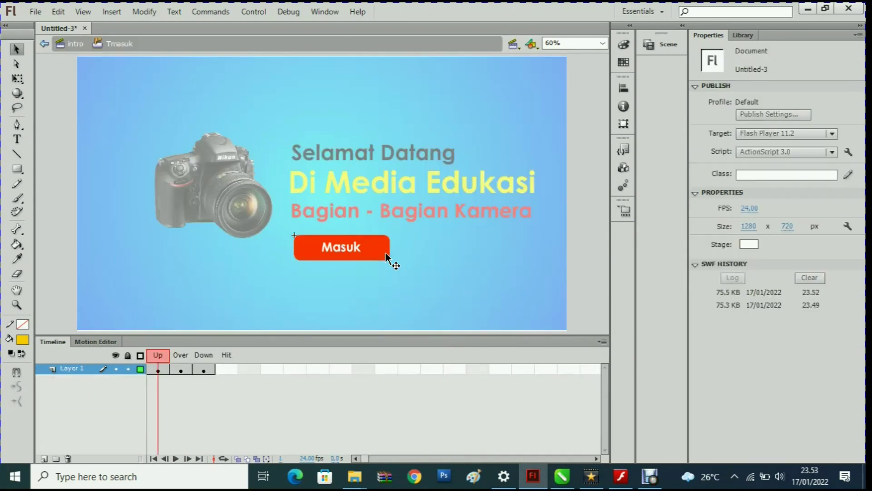
{"action": "left_click", "coordinate": [73, 44]}
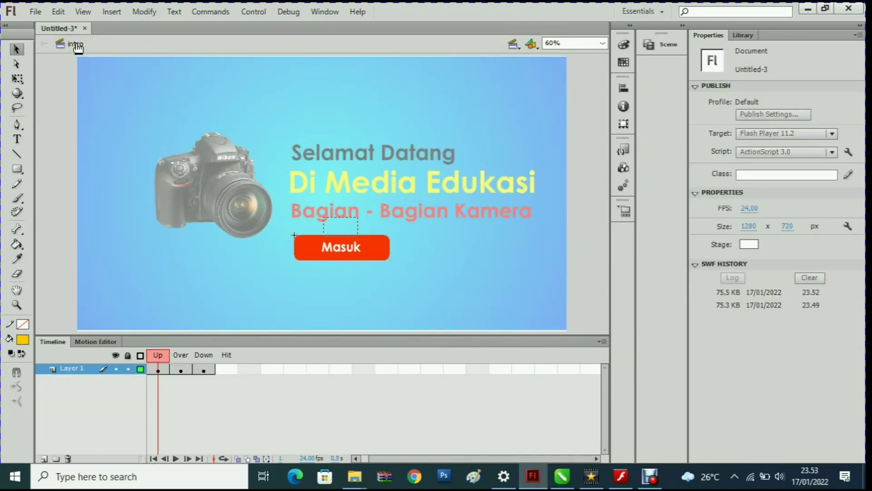
{"action": "double_click", "coordinate": [321, 247]}
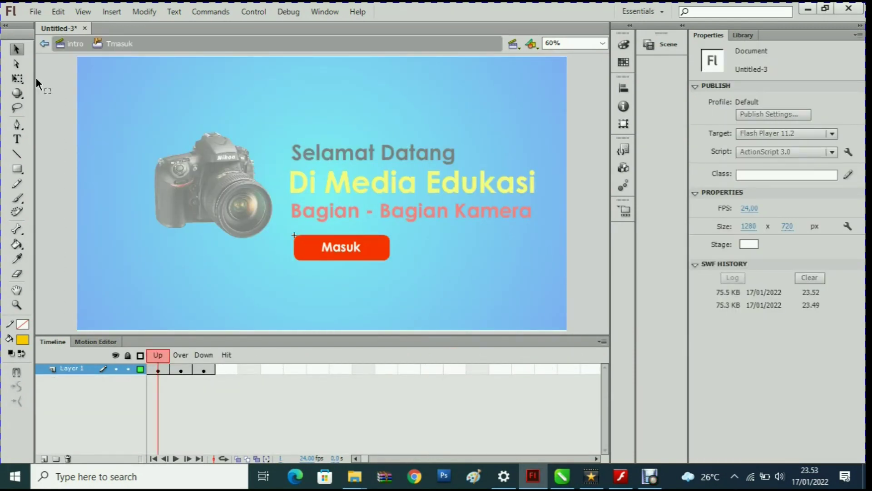
{"action": "left_click", "coordinate": [76, 44]}
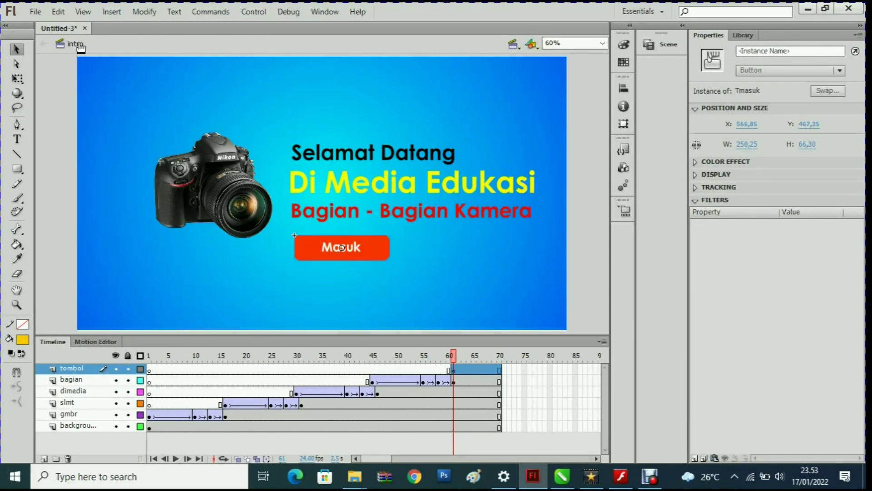
{"action": "key", "text": "ctrl+Return"}
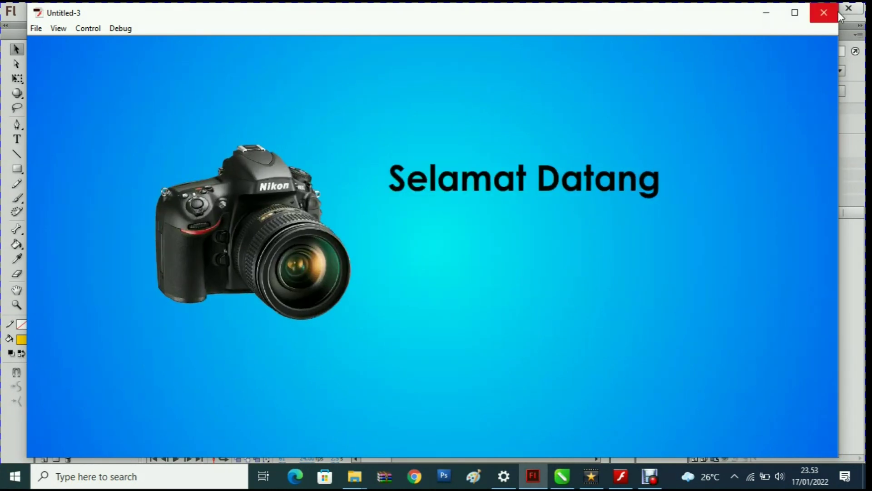
{"action": "key", "text": "ctrl+w"}
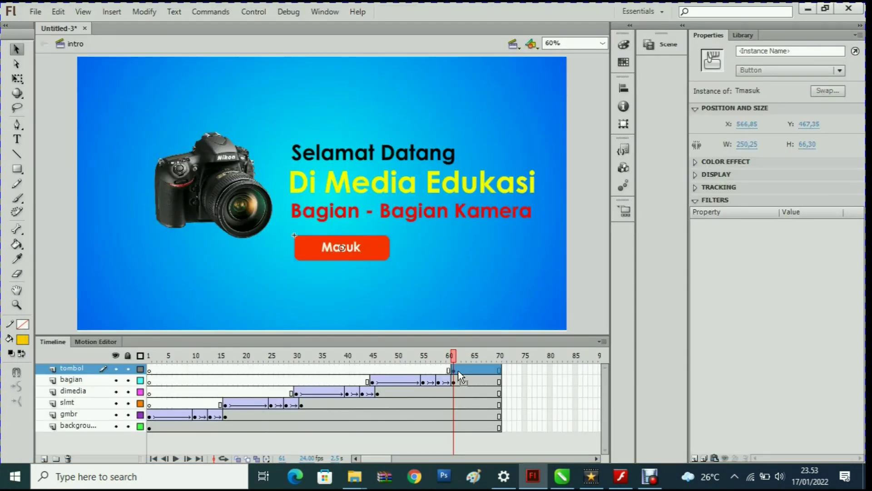
Step: Add the frame action stop(); to the keyframe at frame 61 of the tombol layer
{"action": "left_click", "coordinate": [458, 369]}
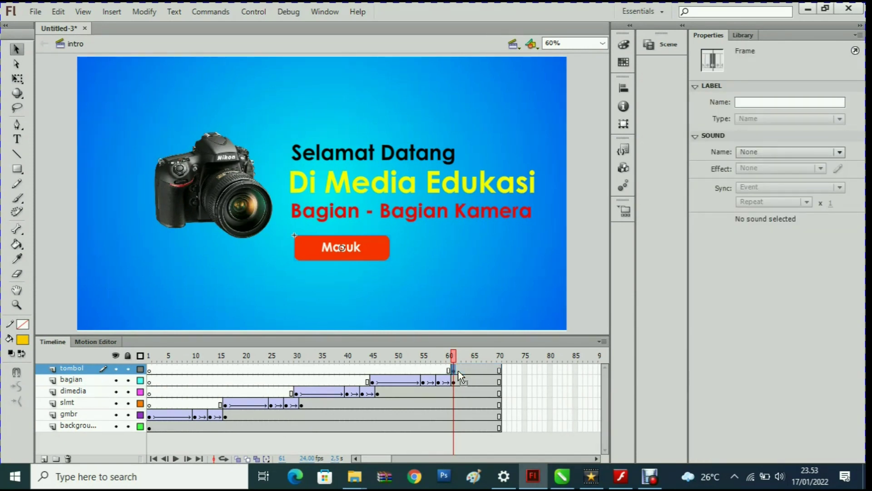
{"action": "right_click", "coordinate": [458, 369]}
{"action": "left_click", "coordinate": [510, 362]}
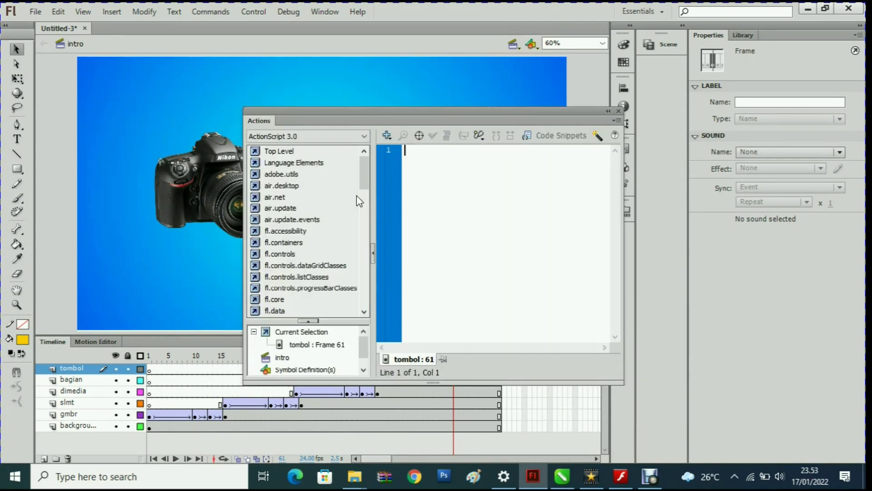
{"action": "type", "text": "stop"}
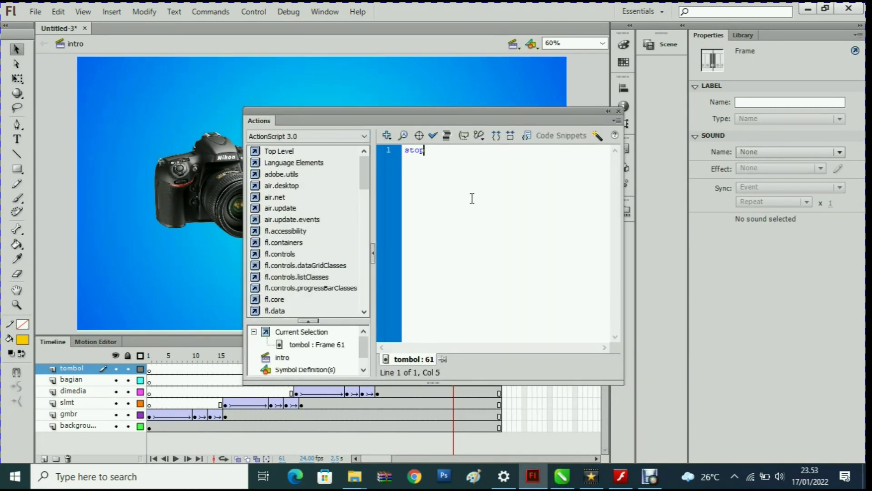
{"action": "type", "text": "()"}
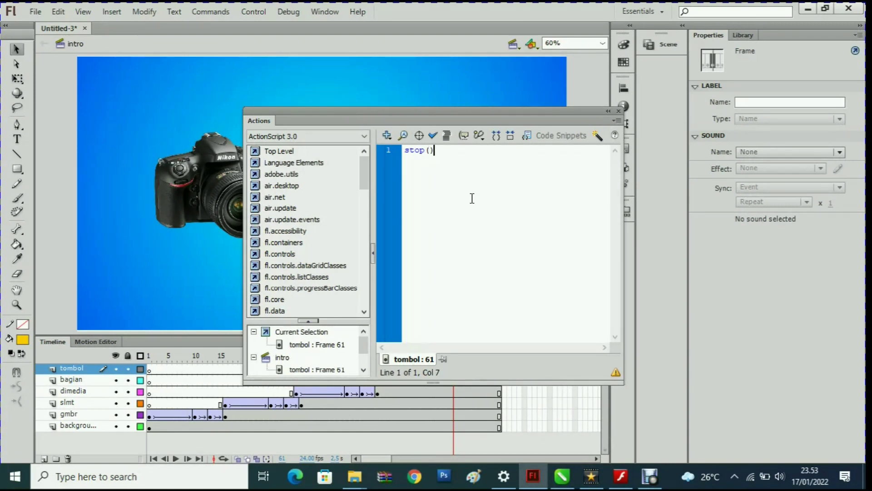
{"action": "type", "text": ";"}
Step: Test the movie with the Masuk button, and close the preview and the script editor
{"action": "key", "text": "ctrl+Return"}
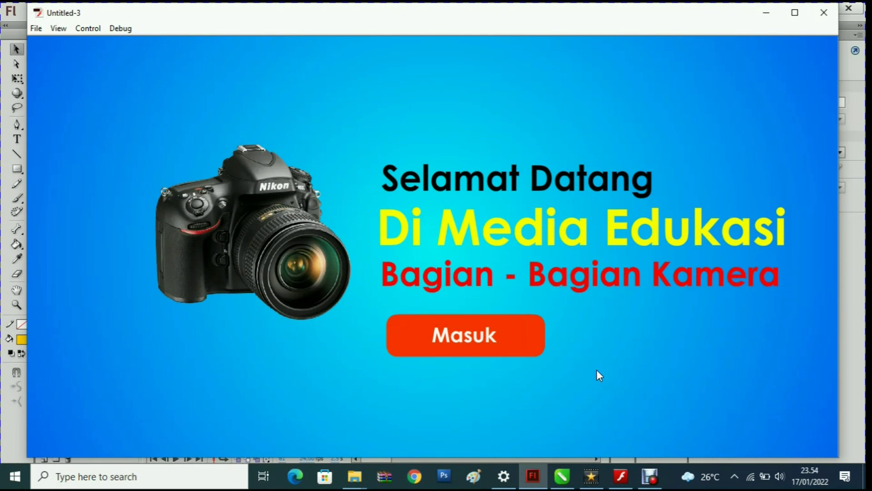
{"action": "left_click", "coordinate": [494, 348]}
{"action": "left_click", "coordinate": [833, 10]}
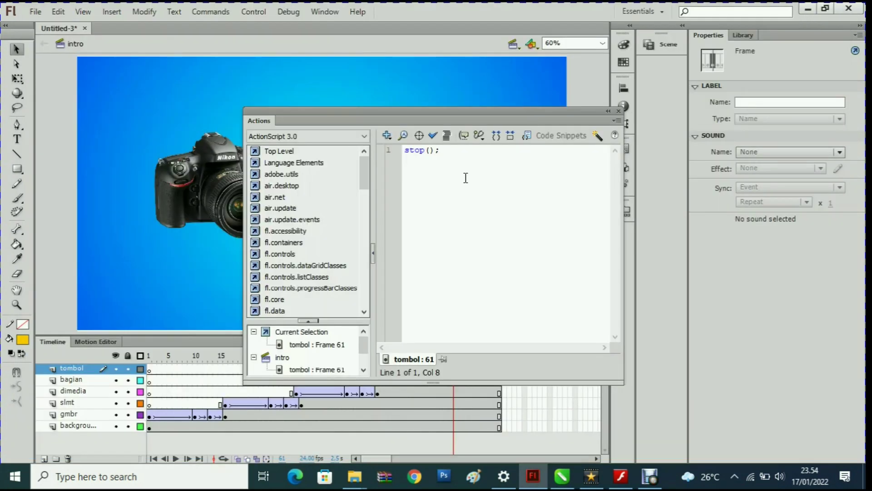
{"action": "left_click", "coordinate": [625, 108]}
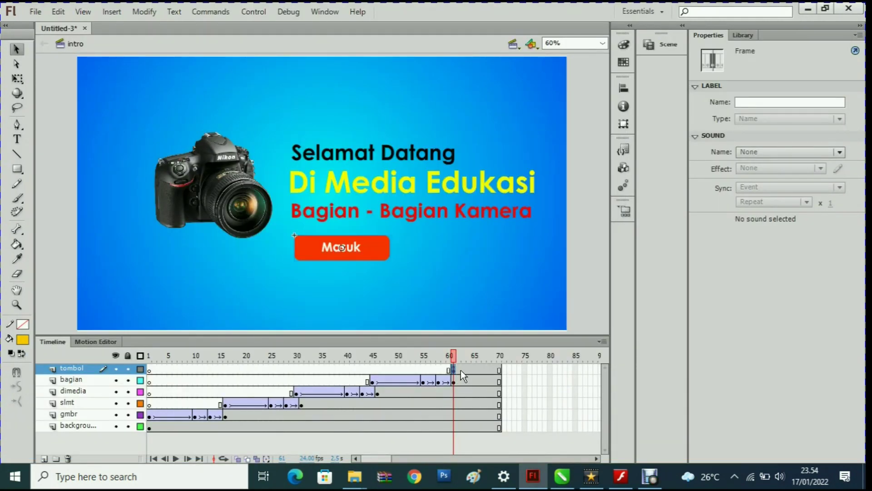
Step: Review the stop(); script on frame 61 of the tombol layer
{"action": "left_click", "coordinate": [387, 355]}
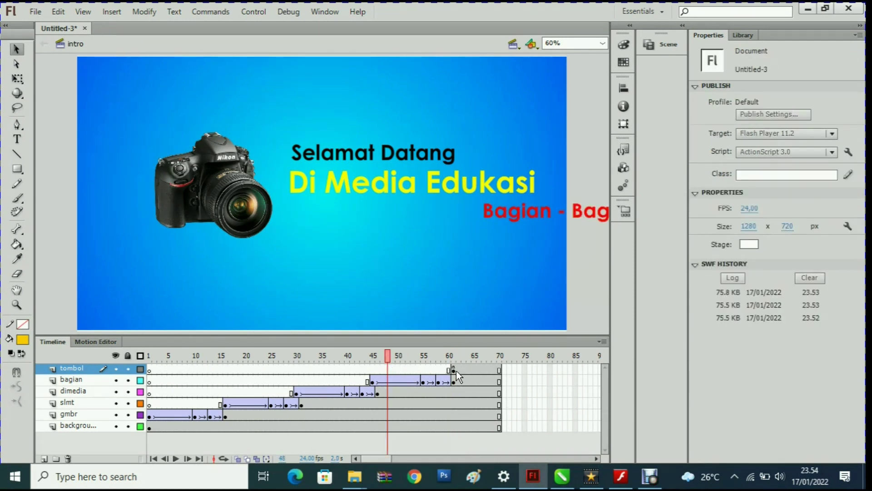
{"action": "right_click", "coordinate": [456, 370]}
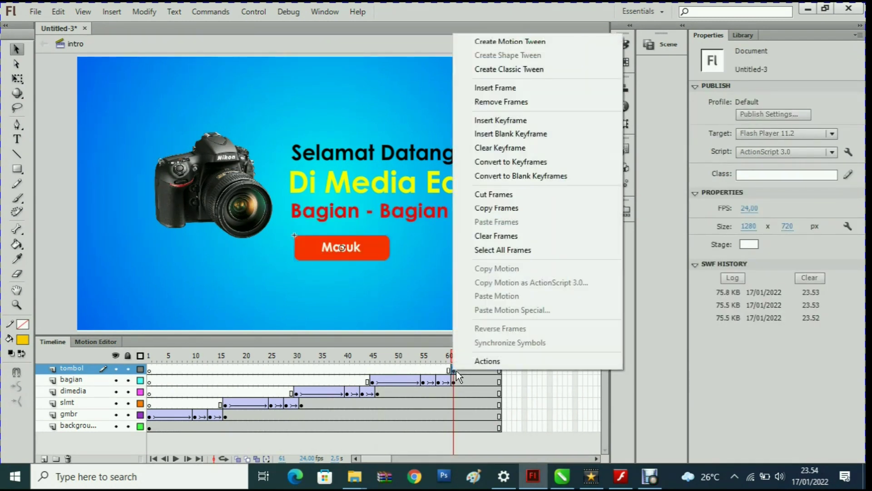
{"action": "left_click", "coordinate": [485, 361]}
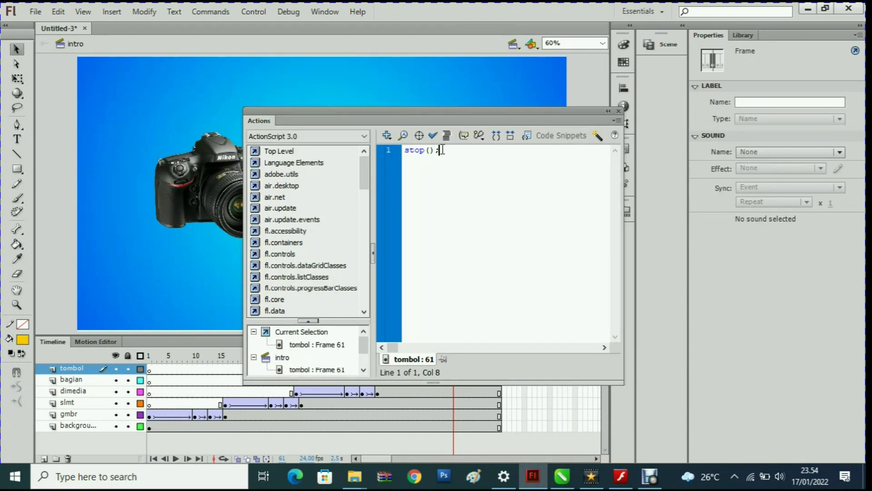
{"action": "left_click_drag", "start_coordinate": [442, 150], "coordinate": [403, 150]}
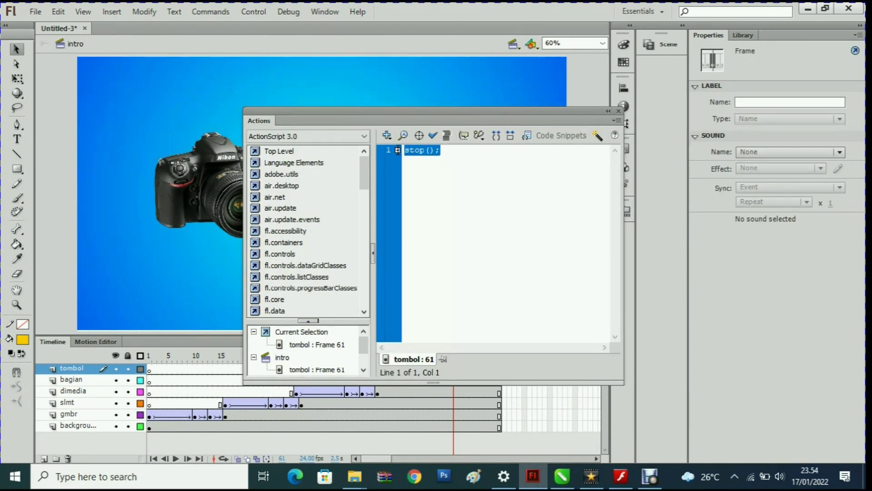
{"action": "left_click", "coordinate": [619, 111]}
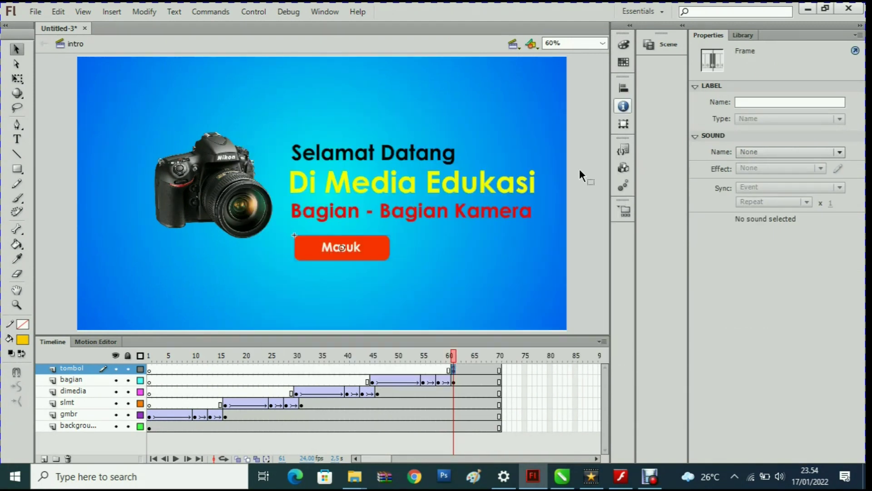
Step: Return the playhead to frame 1 and test the movie, trying out the Masuk button
{"action": "mouse_move", "coordinate": [458, 356]}
{"action": "left_mouse_down"}
{"action": "mouse_move", "coordinate": [415, 356]}
{"action": "mouse_move", "coordinate": [454, 359]}
{"action": "left_mouse_up"}
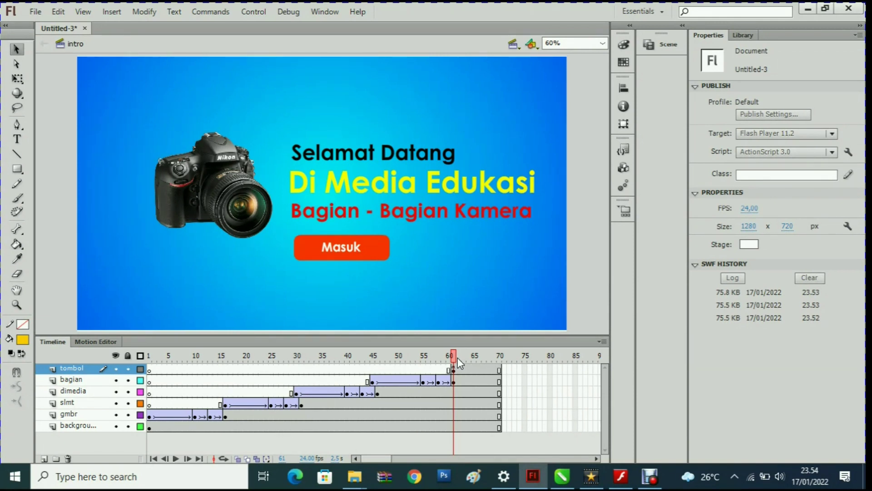
{"action": "left_click_drag", "start_coordinate": [457, 358], "coordinate": [146, 353]}
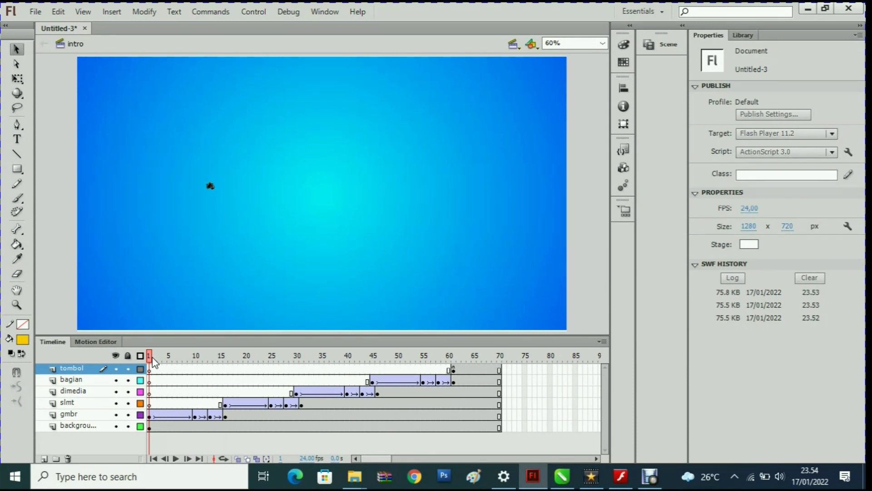
{"action": "key", "text": "ctrl+Return"}
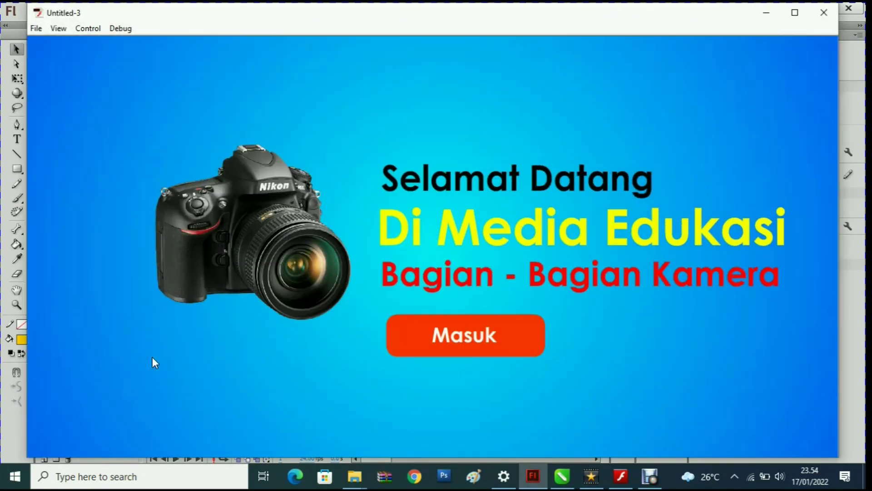
{"action": "left_click", "coordinate": [456, 352]}
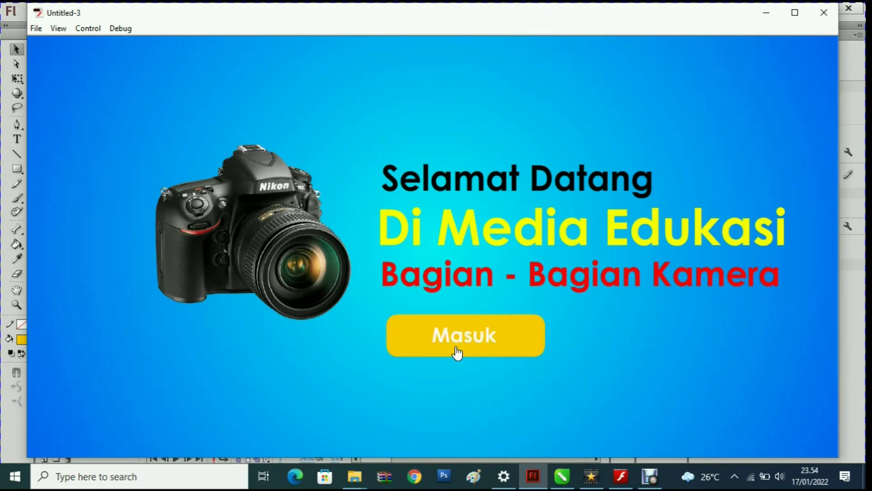
{"action": "left_click", "coordinate": [823, 12]}
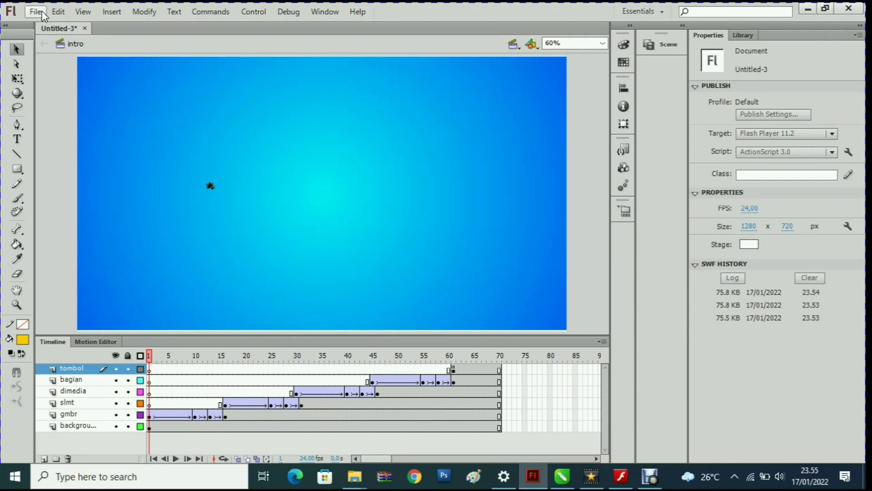
Step: Save the document as intro on Local Disk (D:) in Flash CS6 Document format
{"action": "left_click", "coordinate": [42, 13]}
{"action": "left_click", "coordinate": [100, 129]}
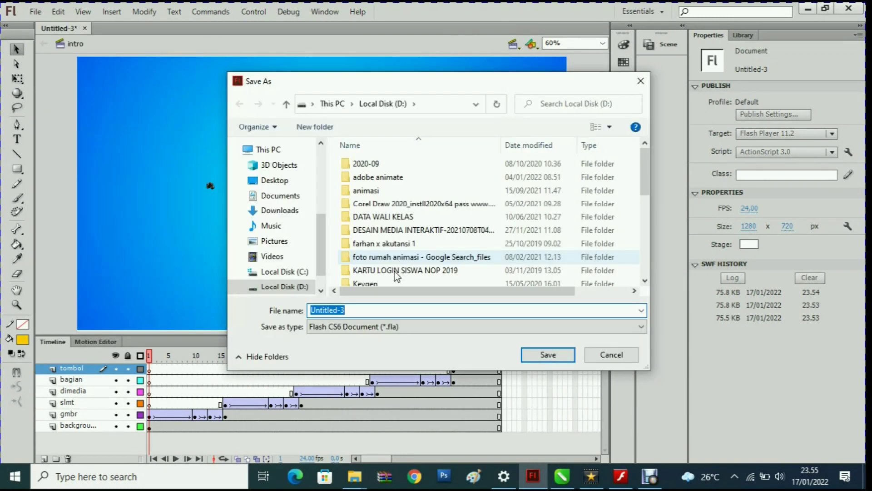
{"action": "type", "text": "intro"}
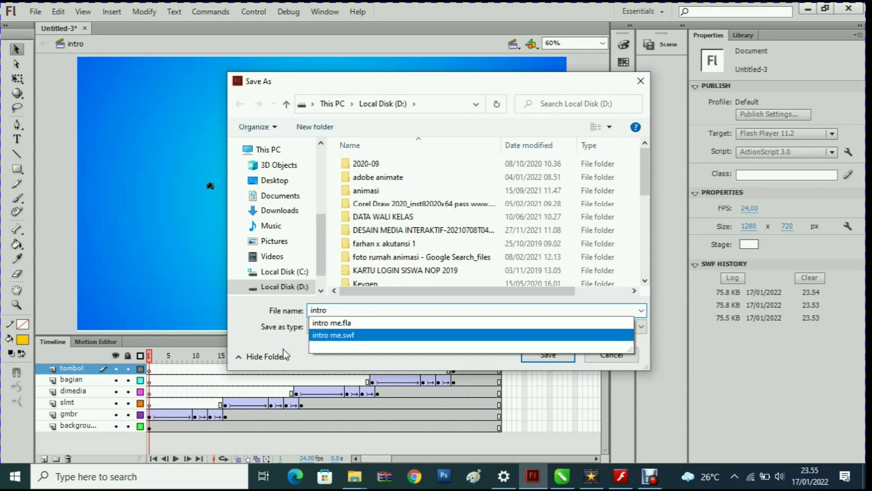
{"action": "left_click", "coordinate": [249, 329]}
{"action": "left_click", "coordinate": [568, 356]}
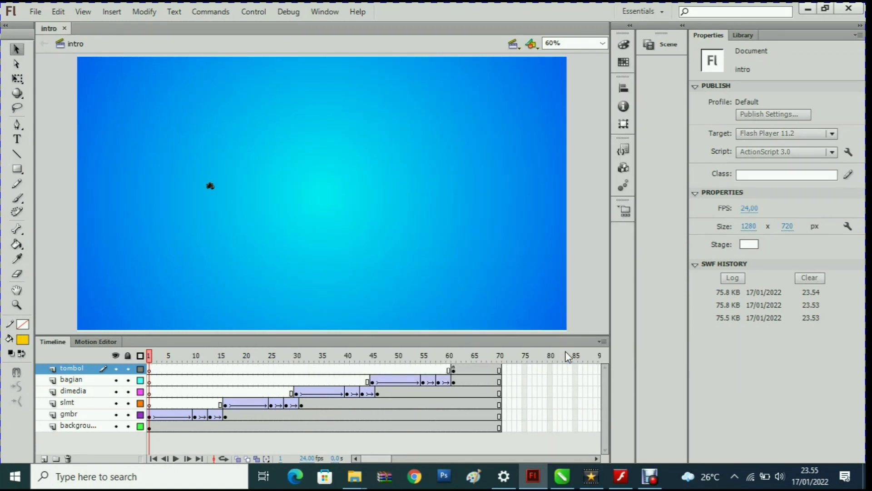
Step: Play the saved intro movie in the test window and close it
{"action": "key", "text": "ctrl+Return"}
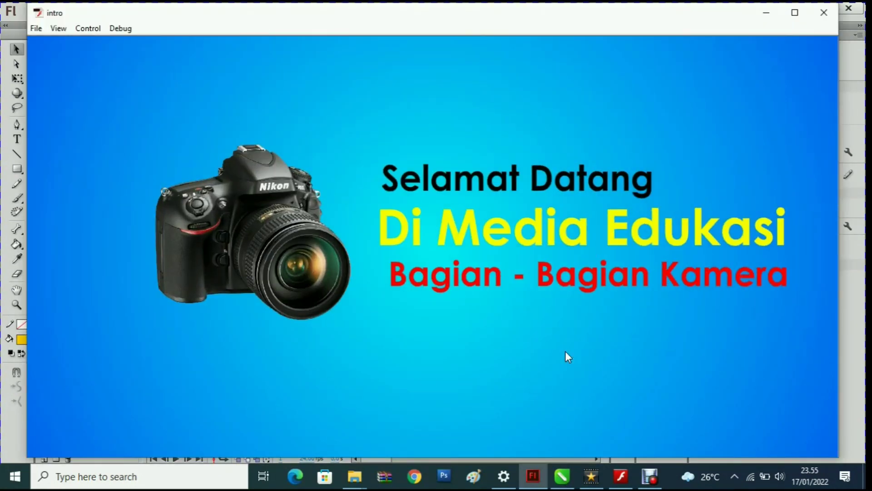
{"action": "left_click", "coordinate": [823, 12]}
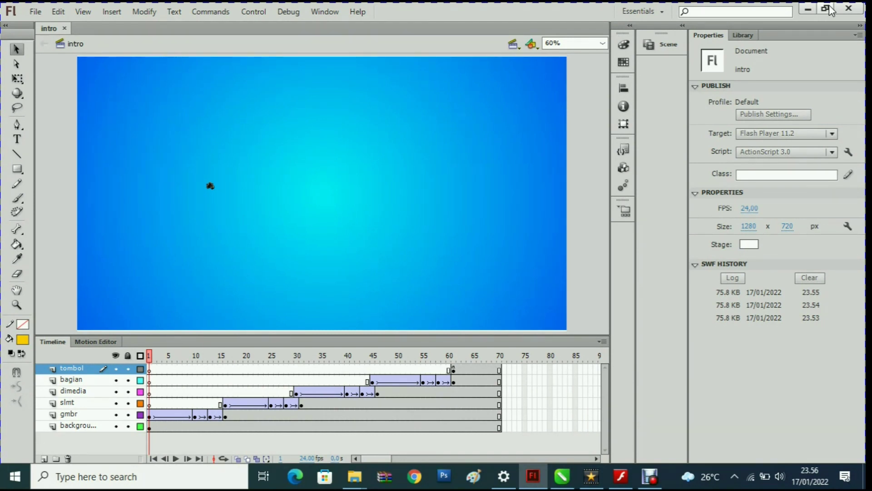
{"action": "left_click", "coordinate": [661, 482]}
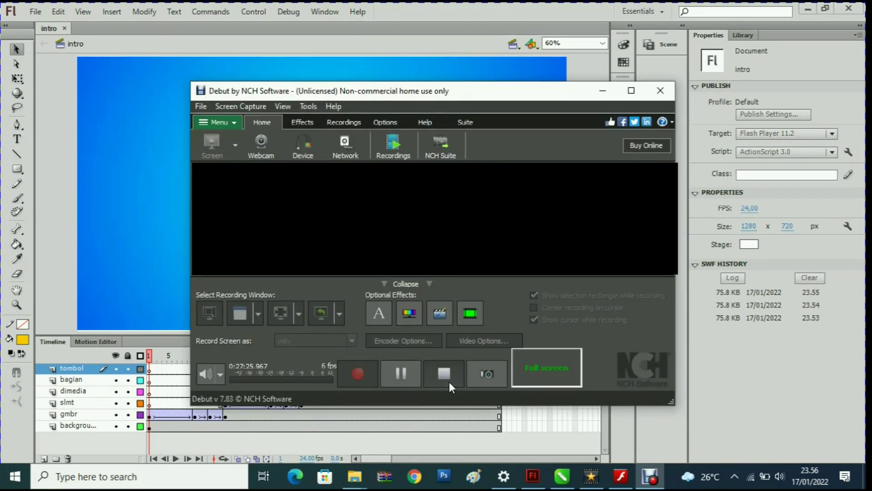